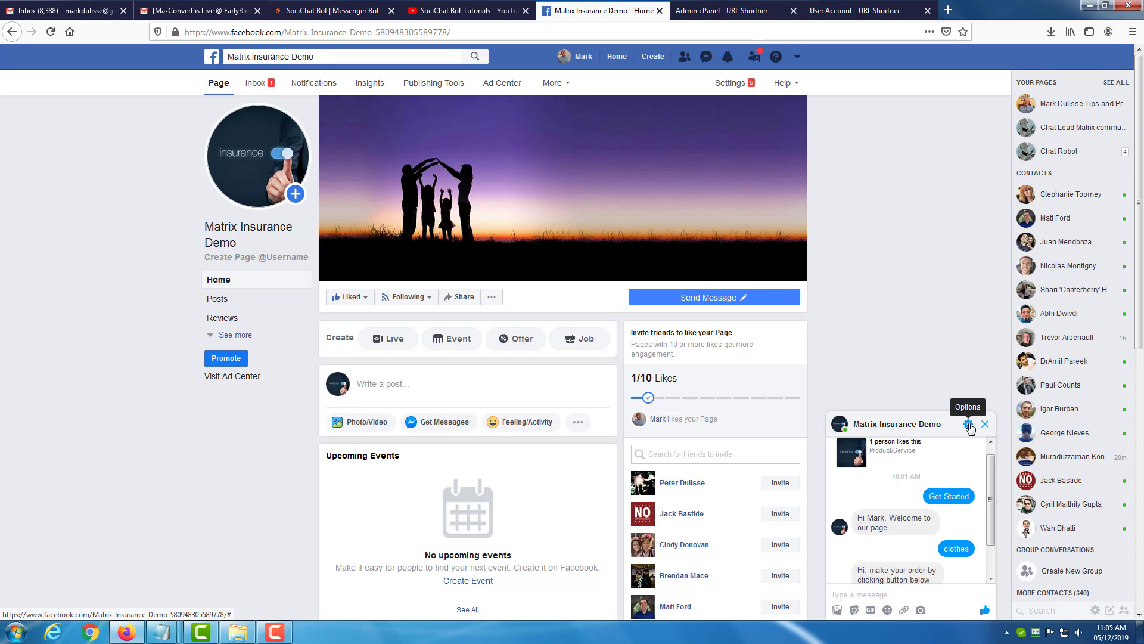
Delete the existing chat conversation with the Matrix Insurance Demo page.
{"action": "left_click", "coordinate": [970, 427]}
{"action": "left_click", "coordinate": [1001, 540]}
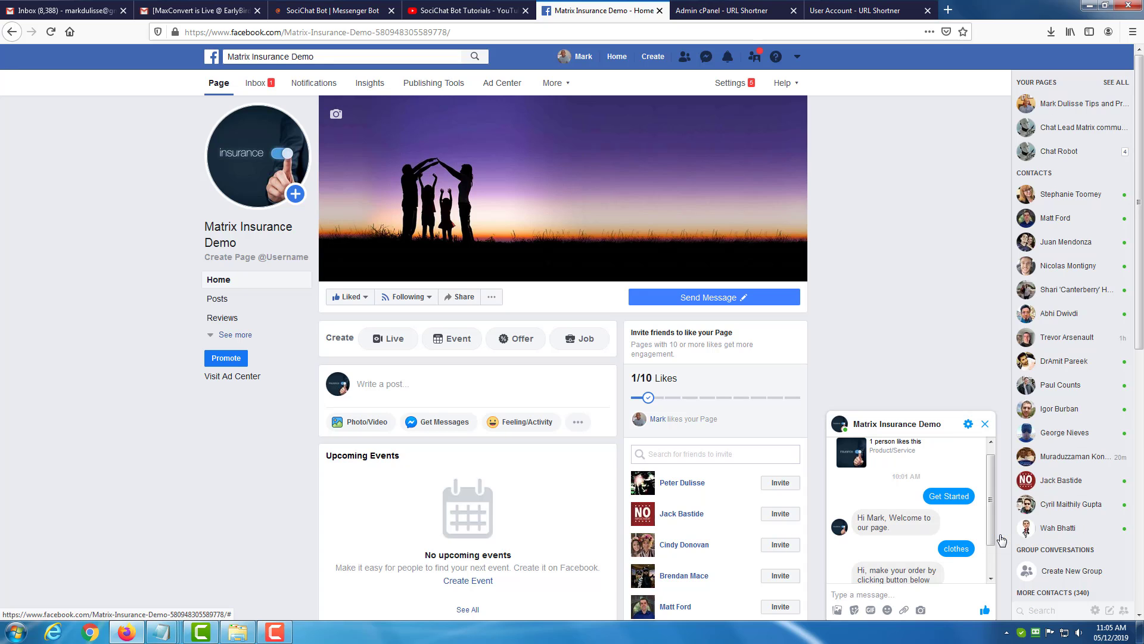
{"action": "left_click", "coordinate": [652, 267]}
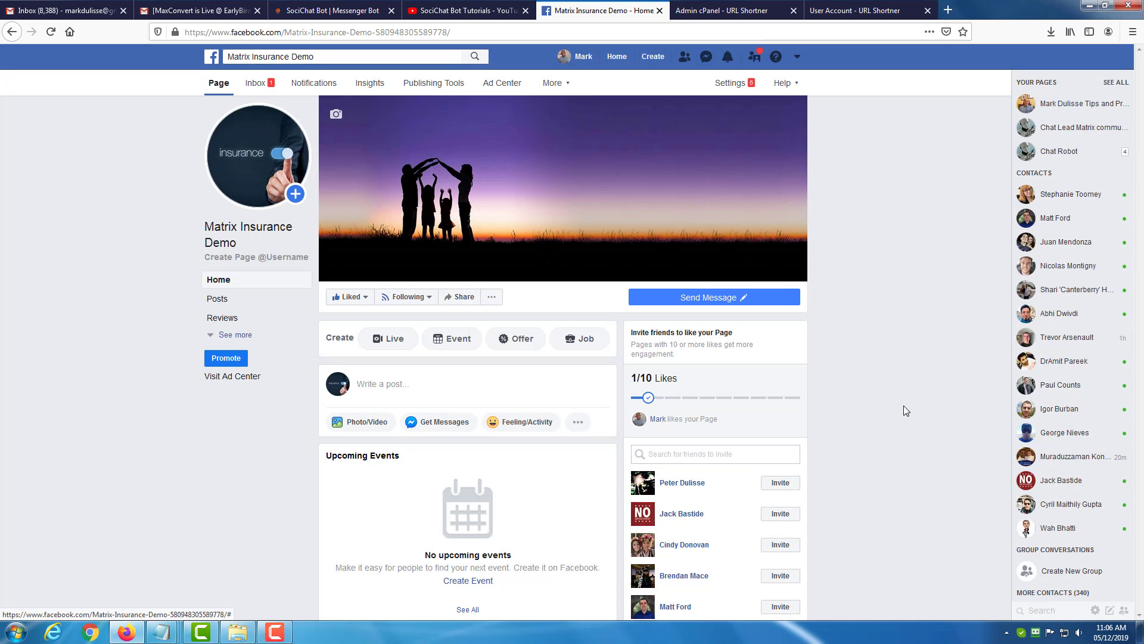
Test the page's Send Message button and examine the greeting shown in the chat window.
{"action": "mouse_move", "coordinate": [735, 305]}
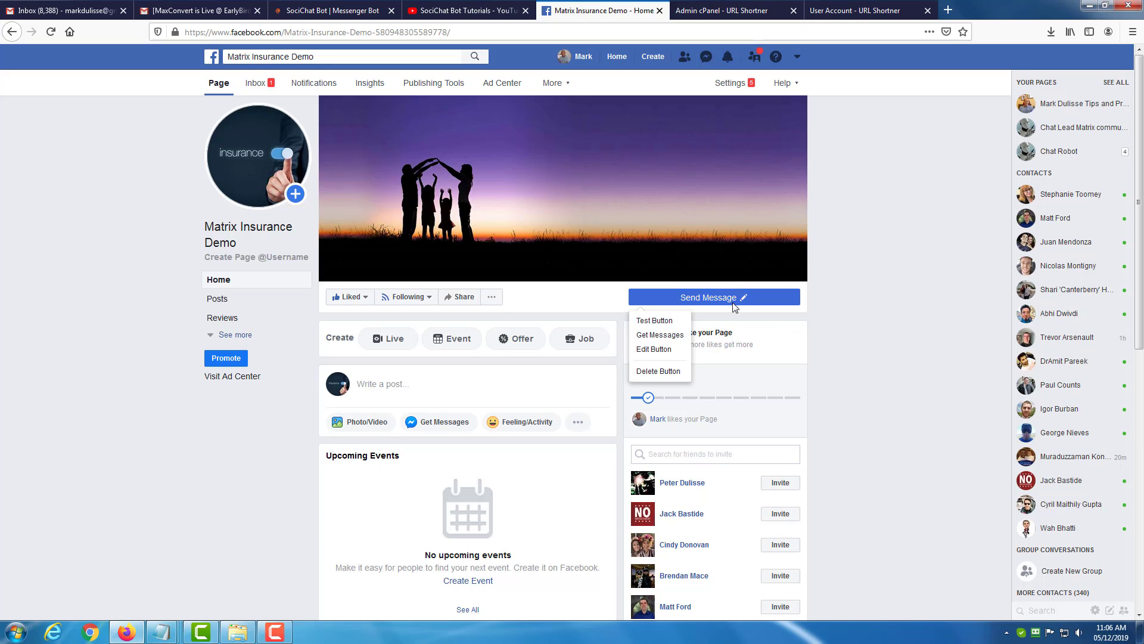
{"action": "left_click", "coordinate": [655, 320]}
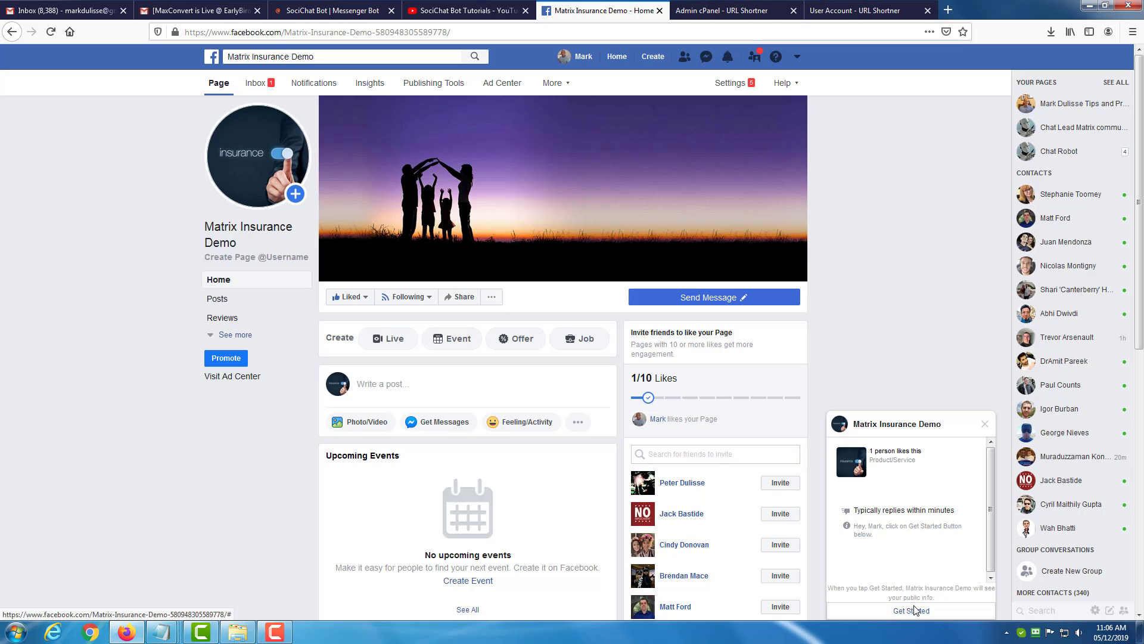
{"action": "left_click_drag", "start_coordinate": [857, 525], "coordinate": [897, 535]}
{"action": "left_click", "coordinate": [873, 525]}
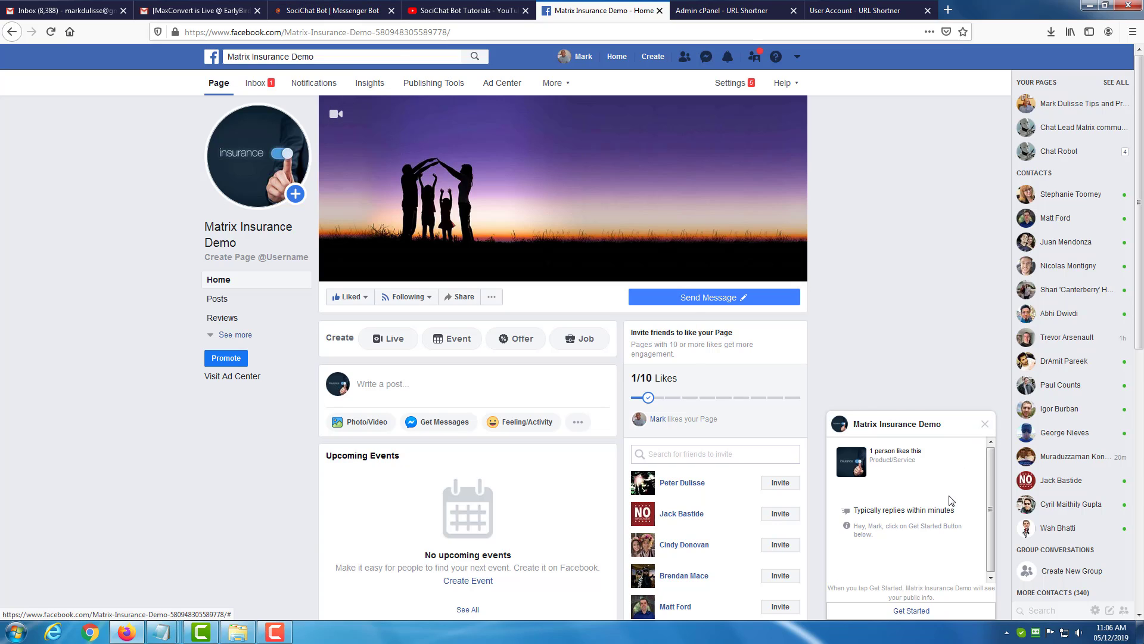
Switch to SociChat Bot and open the Get started settings in the bot settings for Matrix Insurance Demo.
{"action": "left_click", "coordinate": [343, 13]}
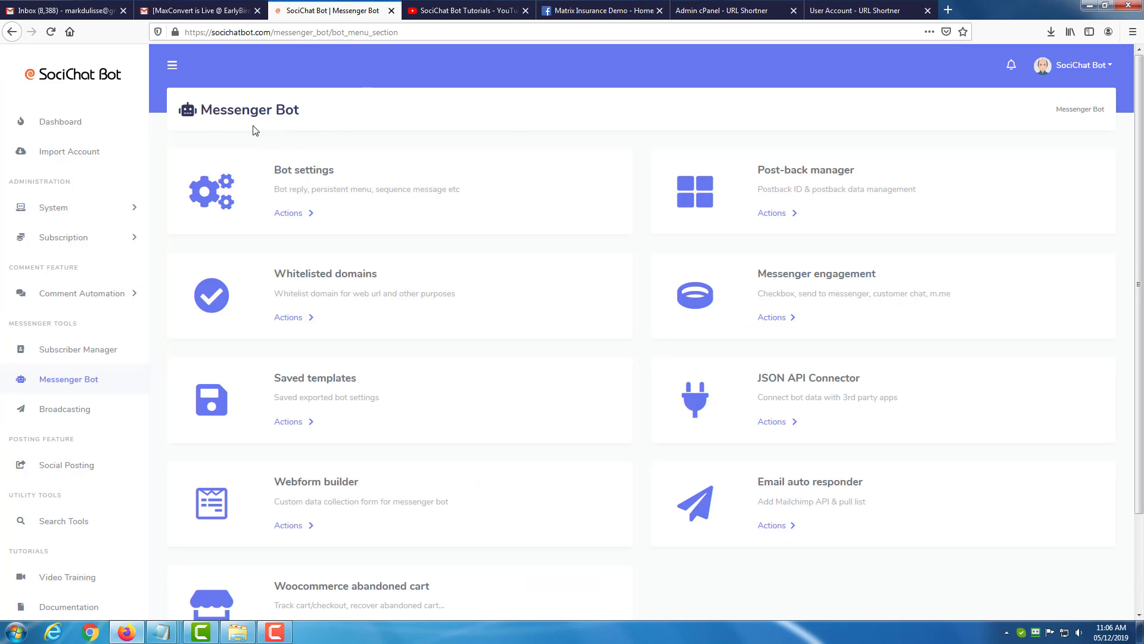
{"action": "left_click", "coordinate": [288, 214]}
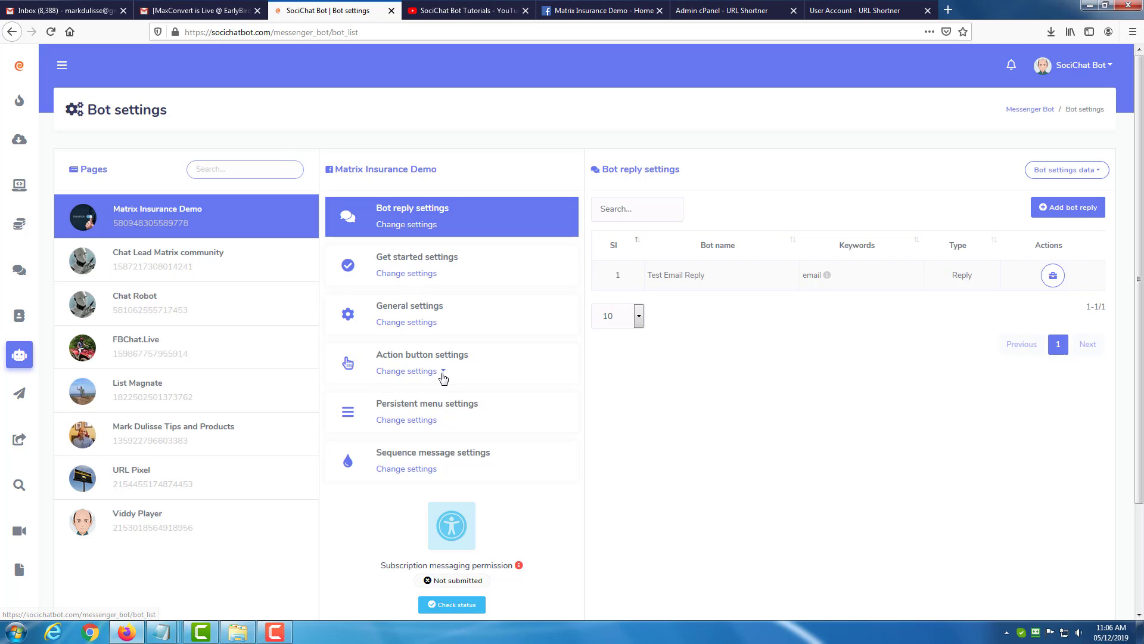
{"action": "left_click", "coordinate": [411, 274]}
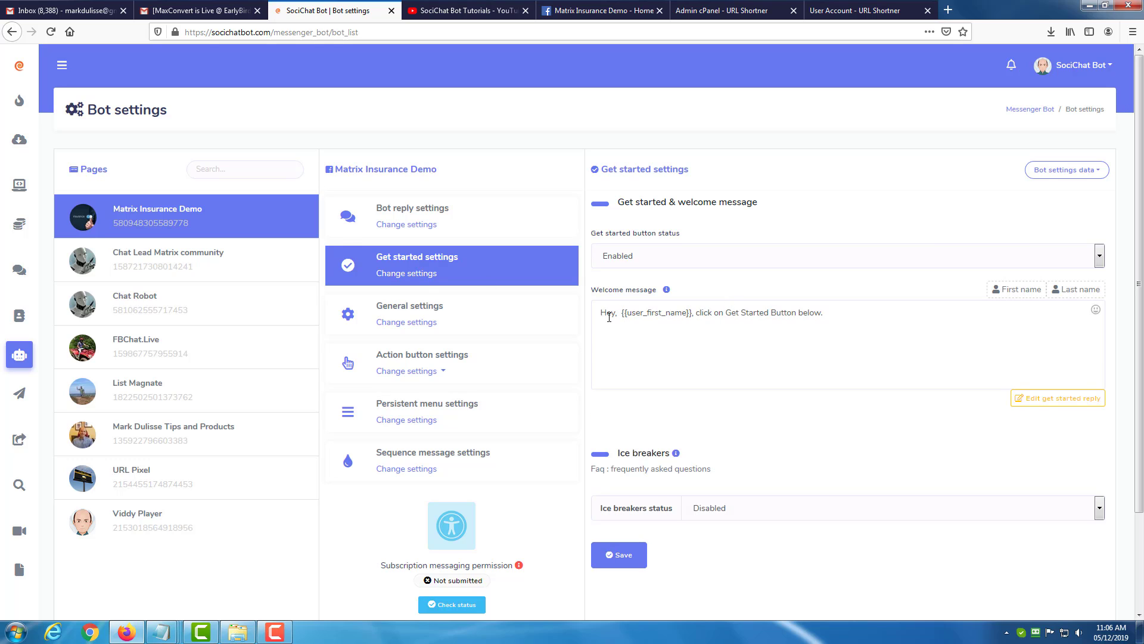
Compare the configured welcome message with the greeting in the Facebook page's chat window.
{"action": "left_click_drag", "start_coordinate": [603, 313], "coordinate": [820, 315]}
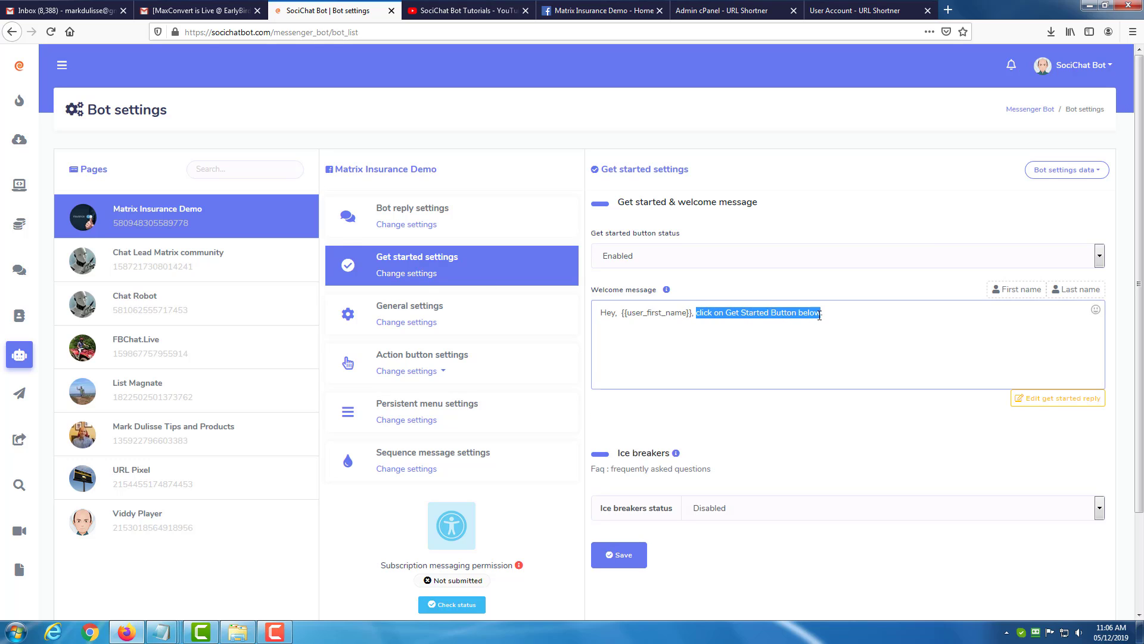
{"action": "left_click", "coordinate": [602, 10]}
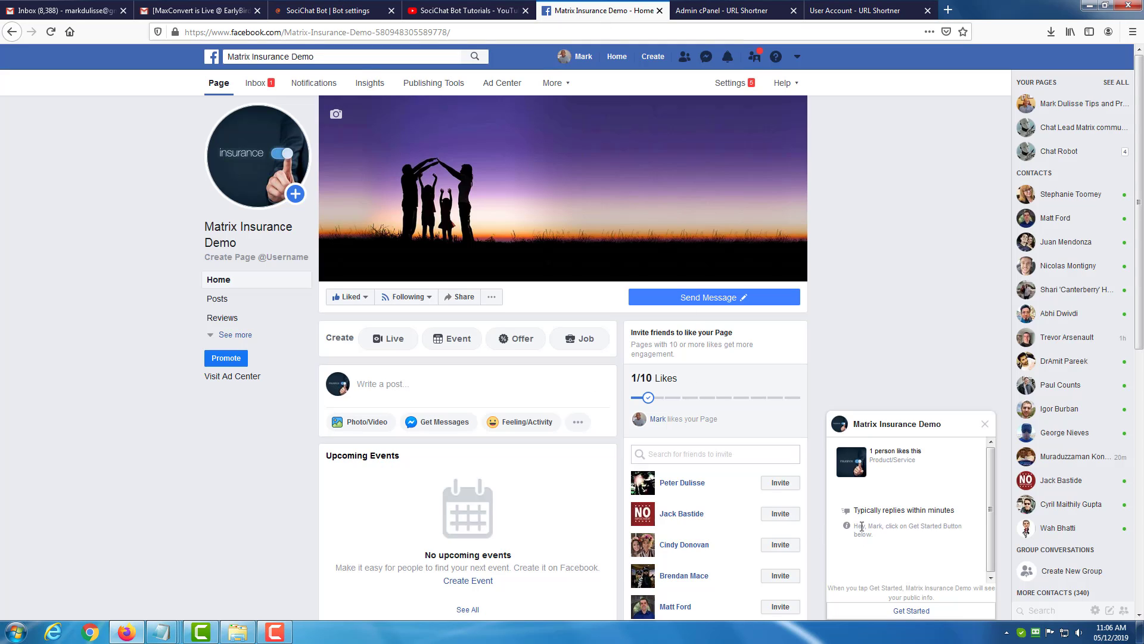
{"action": "left_click_drag", "start_coordinate": [862, 527], "coordinate": [877, 539]}
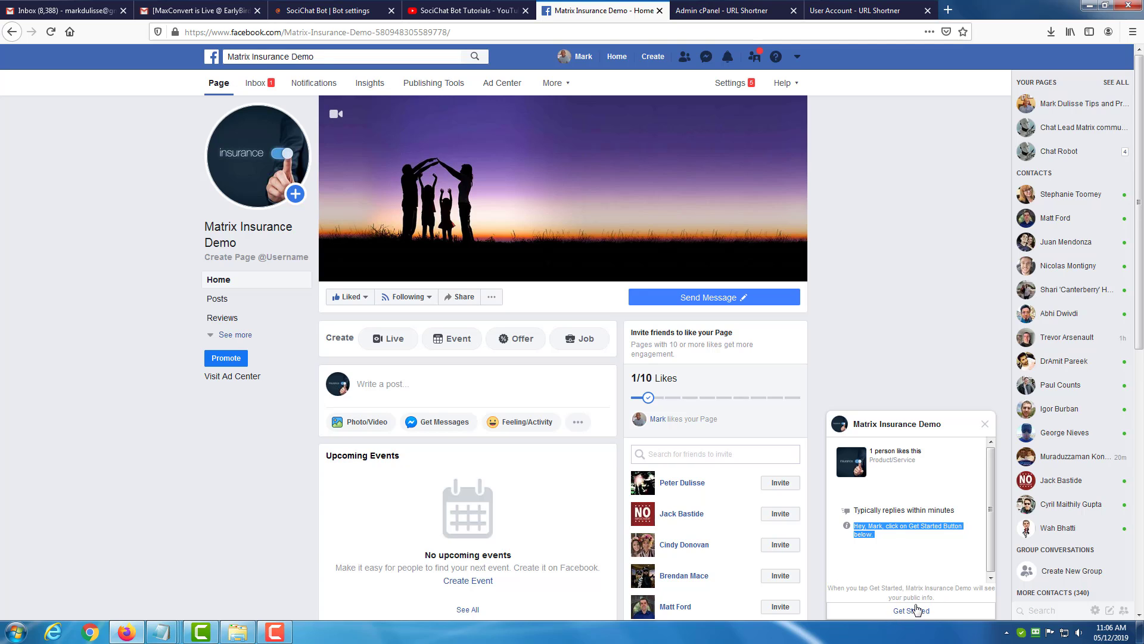
Back in SociChat Bot, set the Get started button status to Disabled and save the settings.
{"action": "left_click", "coordinate": [366, 15]}
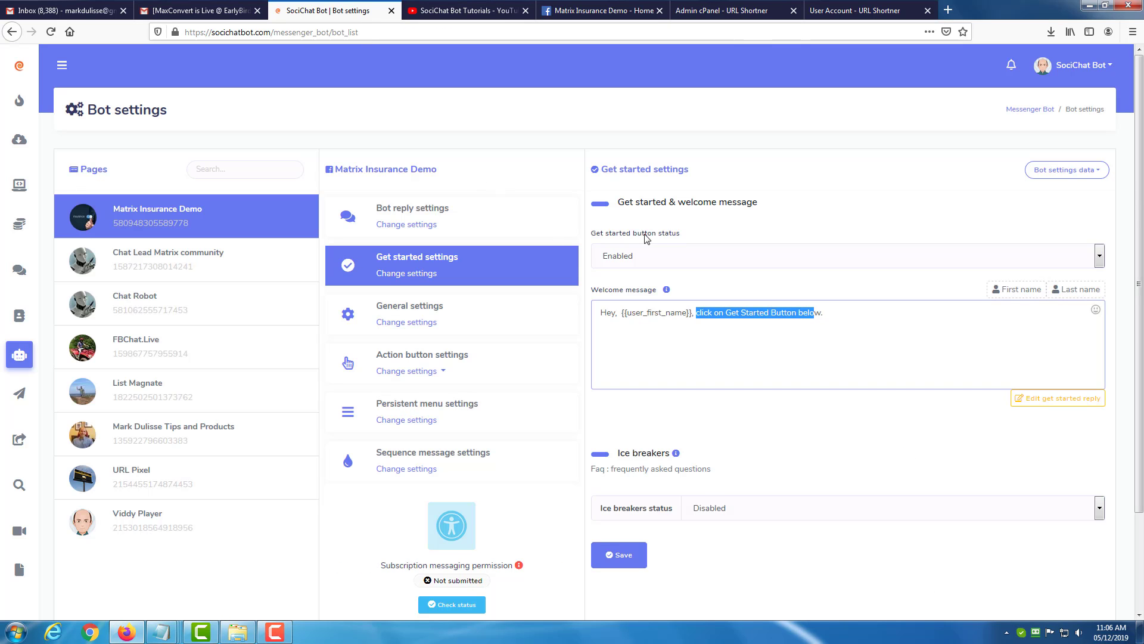
{"action": "left_click", "coordinate": [658, 249]}
{"action": "left_click", "coordinate": [649, 291]}
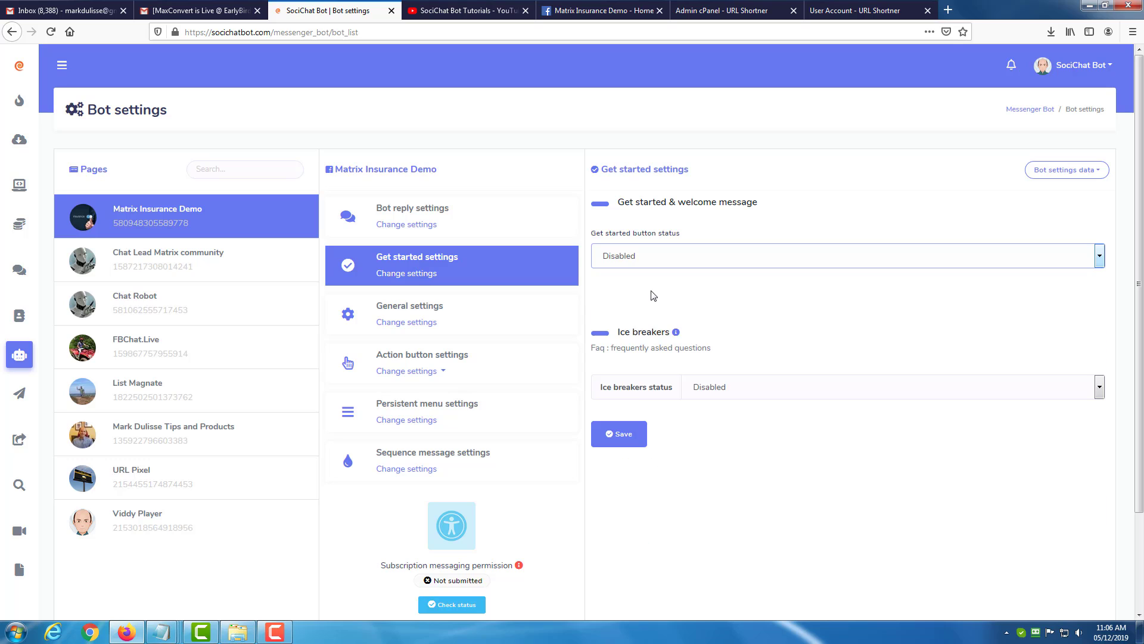
{"action": "left_click", "coordinate": [620, 434]}
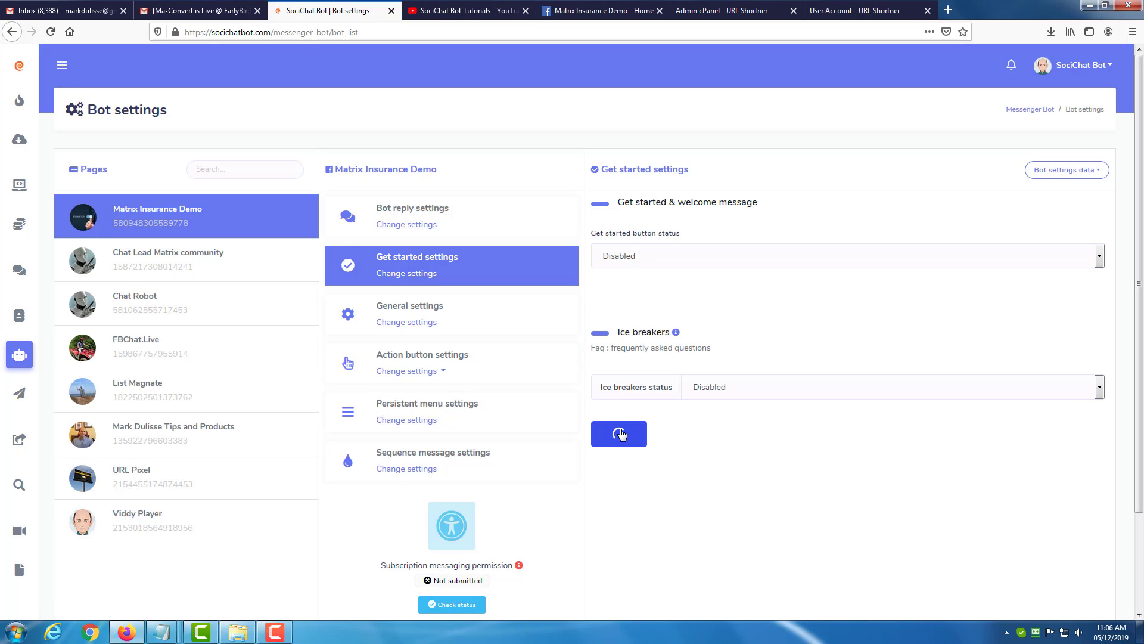
Reload the Facebook page and test its Send Message button again to check the chat window.
{"action": "left_click", "coordinate": [595, 11]}
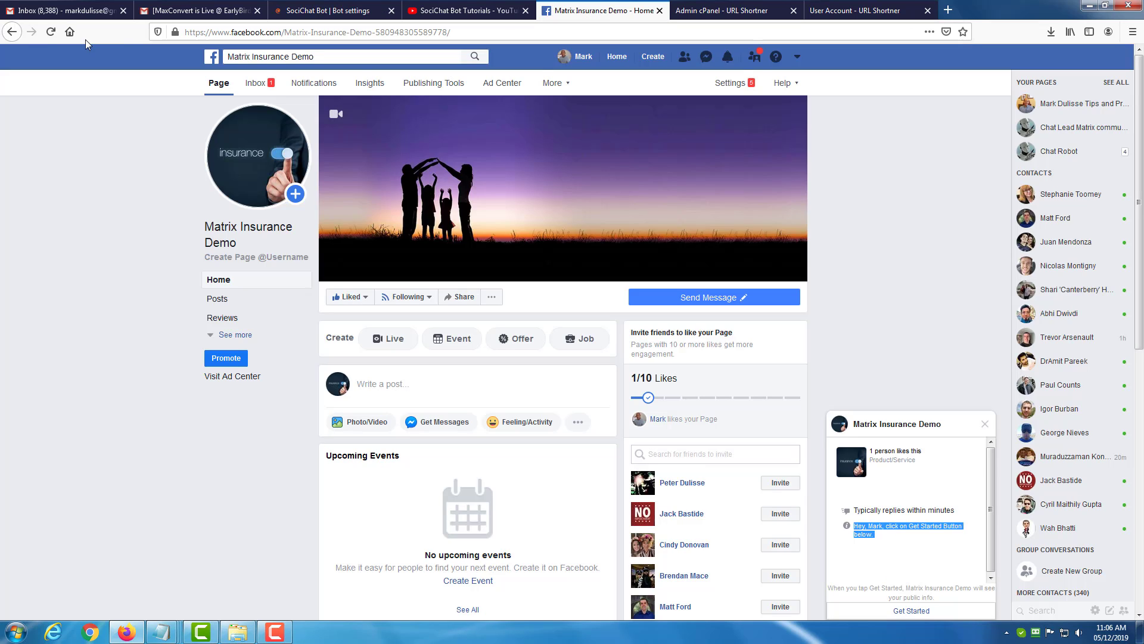
{"action": "left_click", "coordinate": [51, 34]}
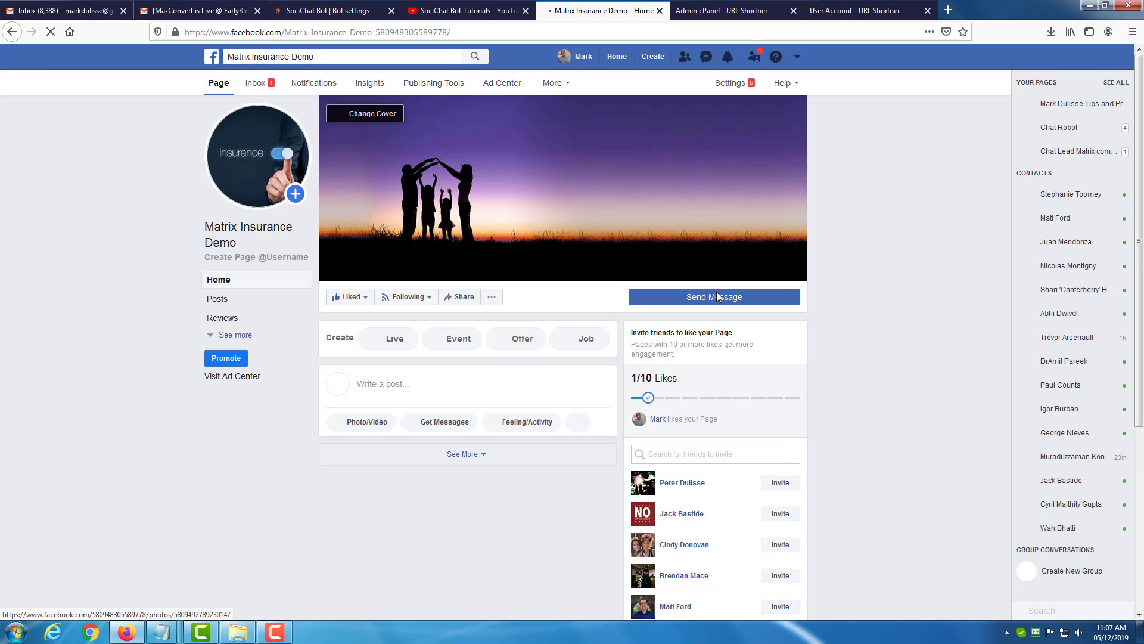
{"action": "left_click", "coordinate": [718, 296]}
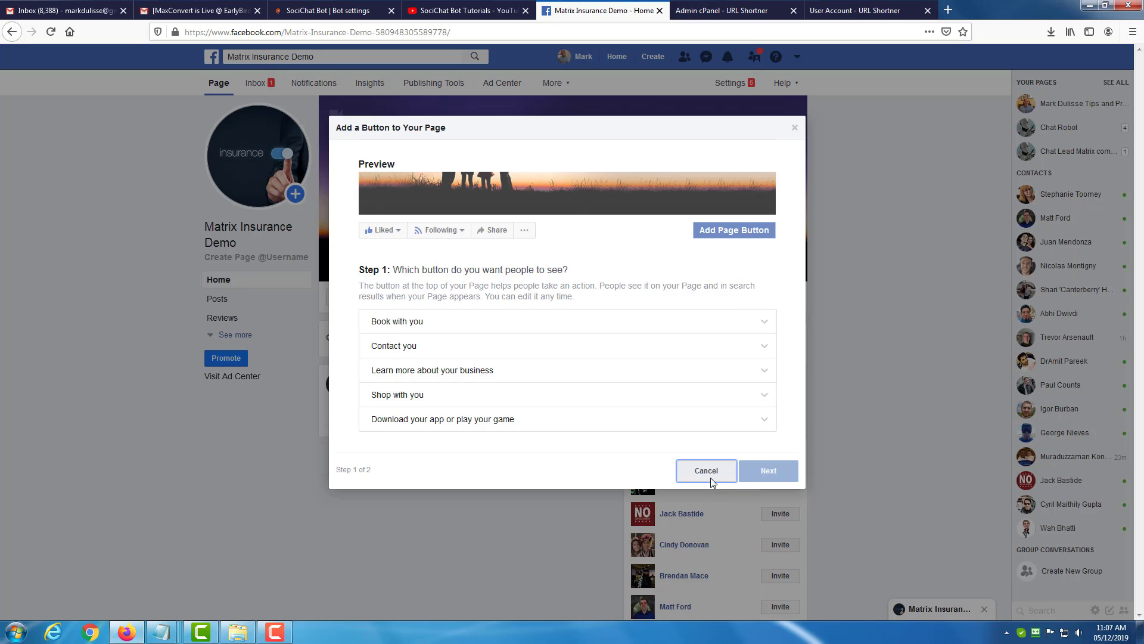
{"action": "left_click", "coordinate": [706, 471]}
{"action": "mouse_move", "coordinate": [690, 307]}
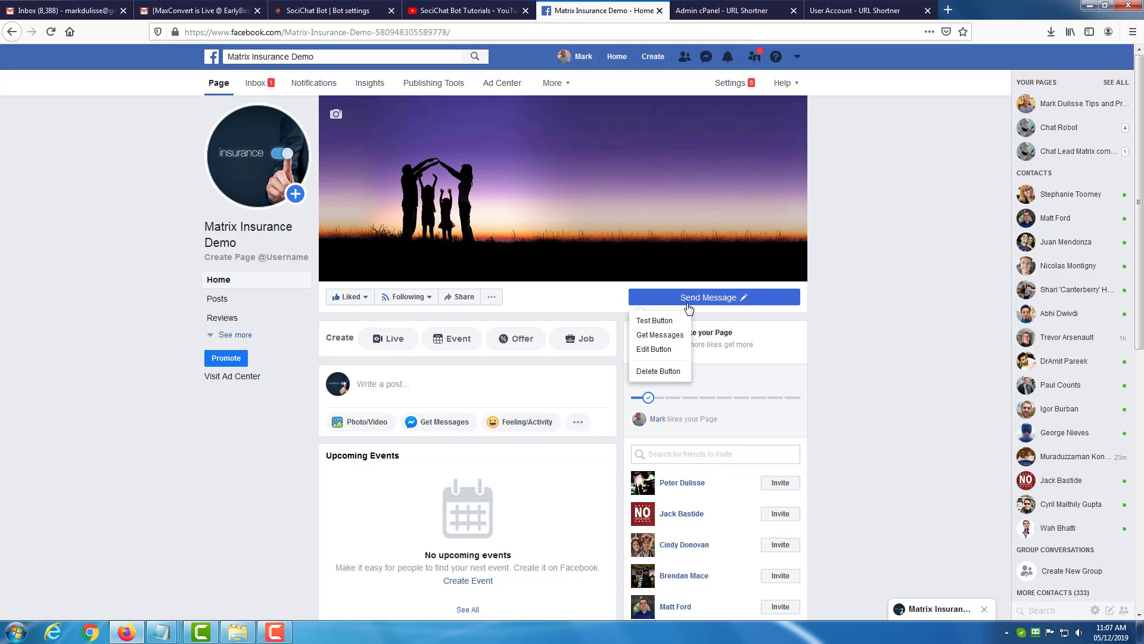
{"action": "left_click", "coordinate": [659, 322]}
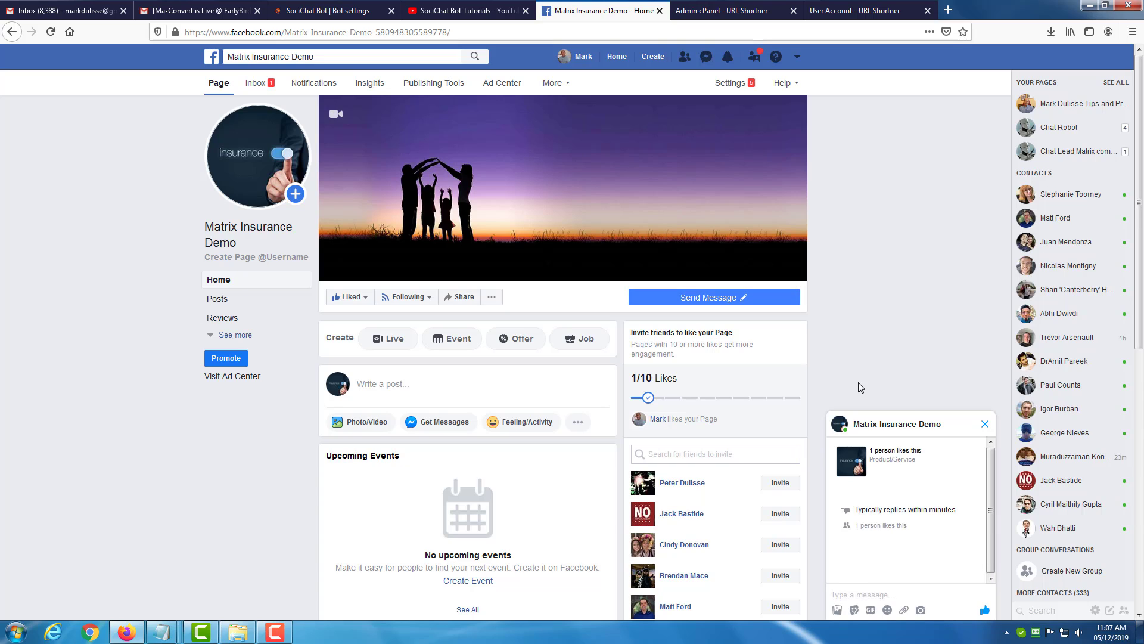
Return to SociChat Bot and set the Ice breakers status to Enabled.
{"action": "left_click", "coordinate": [345, 12]}
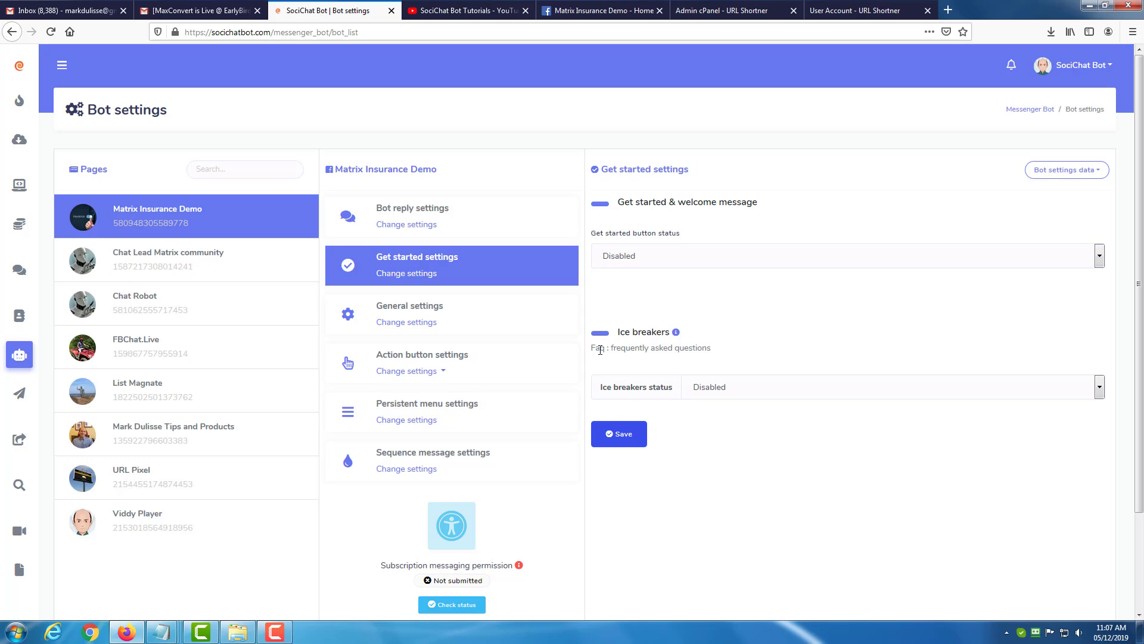
{"action": "left_click_drag", "start_coordinate": [600, 350], "coordinate": [648, 349]}
{"action": "left_click", "coordinate": [744, 395]}
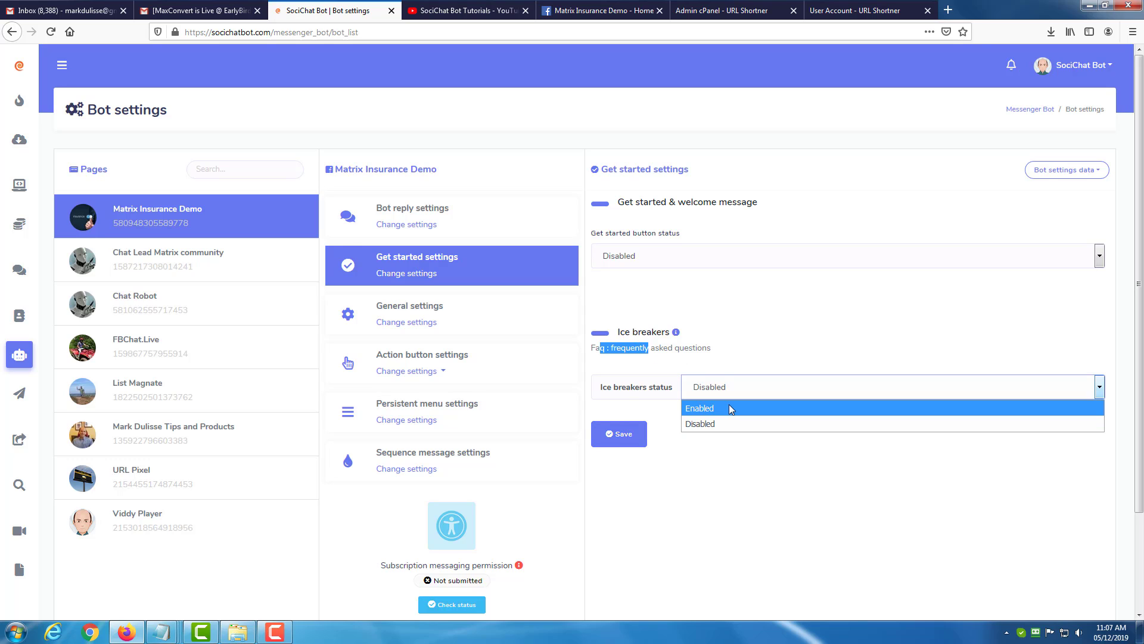
{"action": "left_click", "coordinate": [729, 416]}
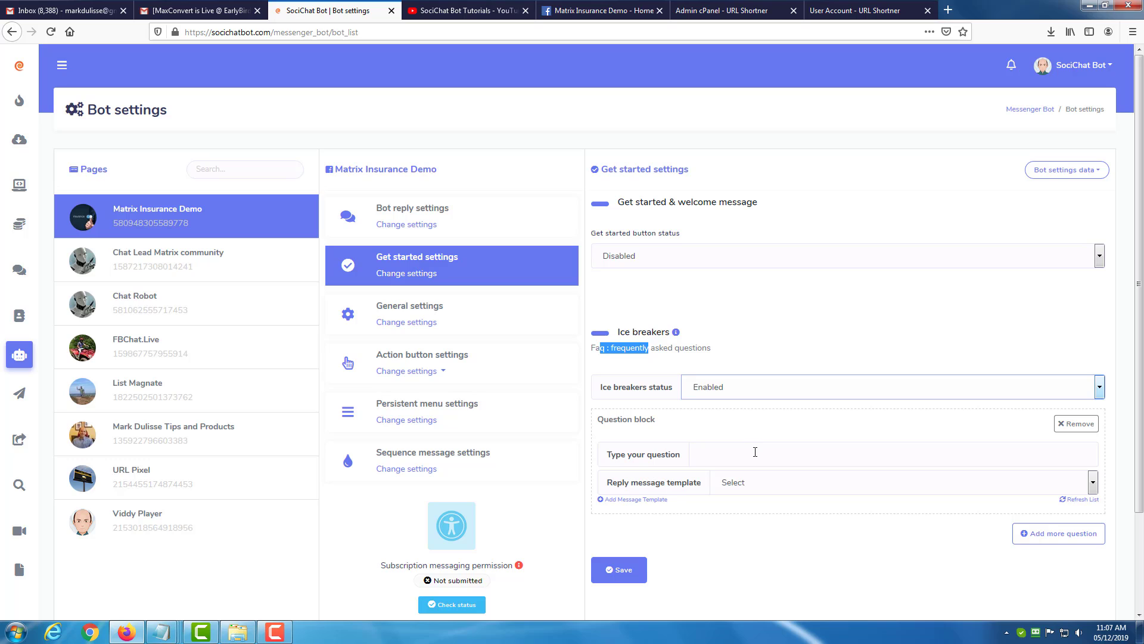
Enter "Want Support Desk?" as the question in the ice breaker question block.
{"action": "left_click", "coordinate": [756, 452]}
{"action": "type", "text": "Waht"}
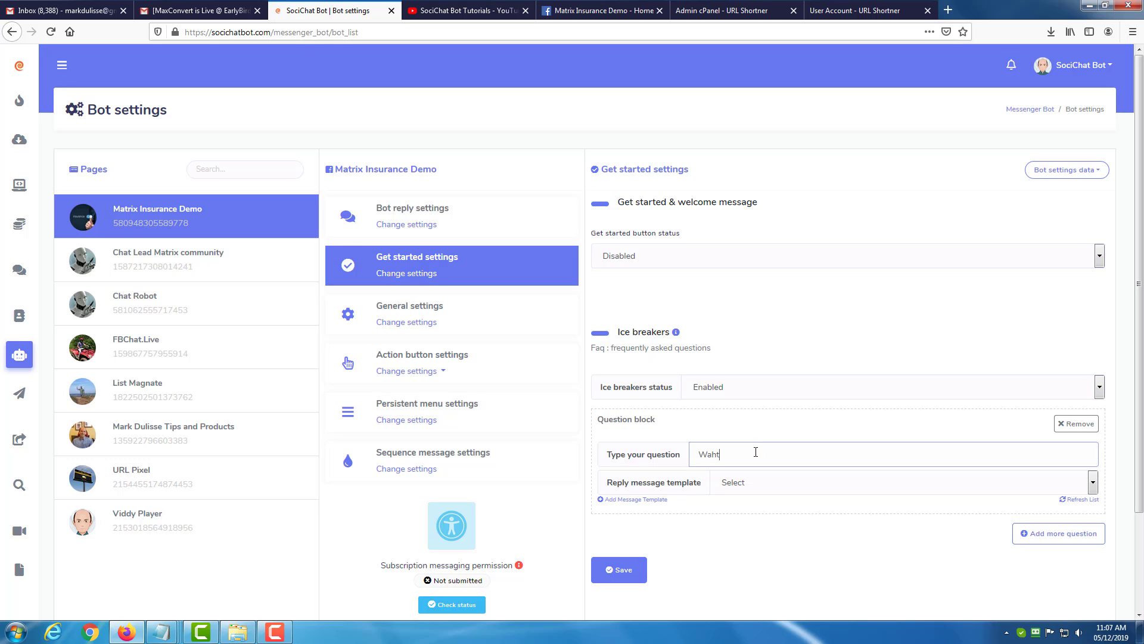
{"action": "key", "text": "BackSpace"}
{"action": "key", "text": "BackSpace"}
{"action": "type", "text": "nt Sup"}
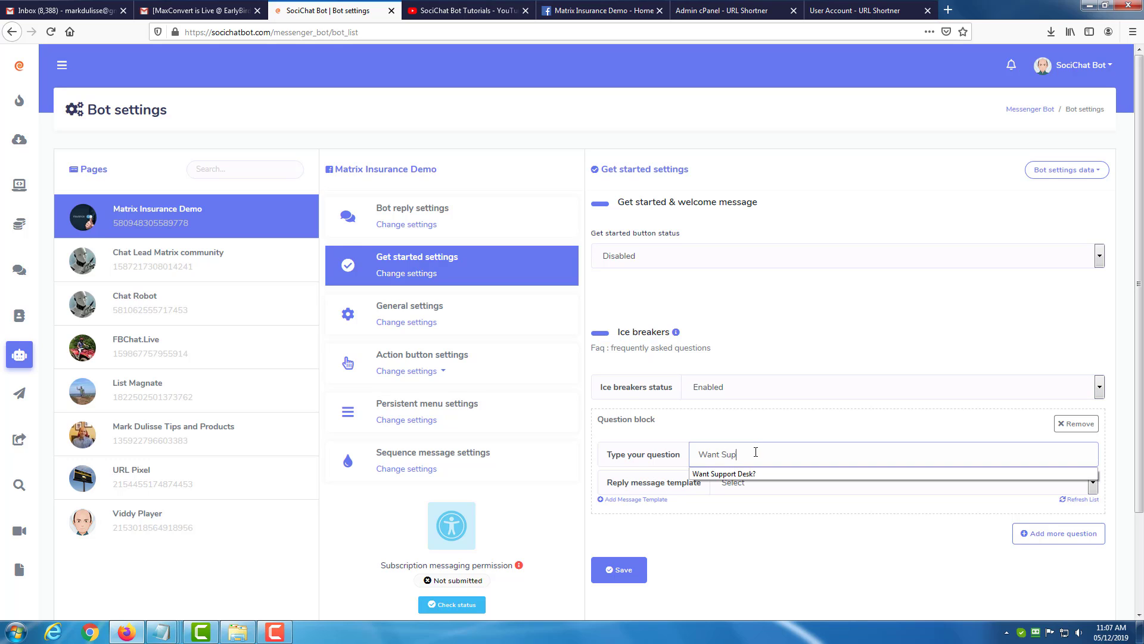
{"action": "type", "text": "port Desk?"}
{"action": "left_click", "coordinate": [754, 548]}
Select the Sample: Customer Chat Plugin reply template for the question, dismissing the new template form.
{"action": "left_click", "coordinate": [770, 484]}
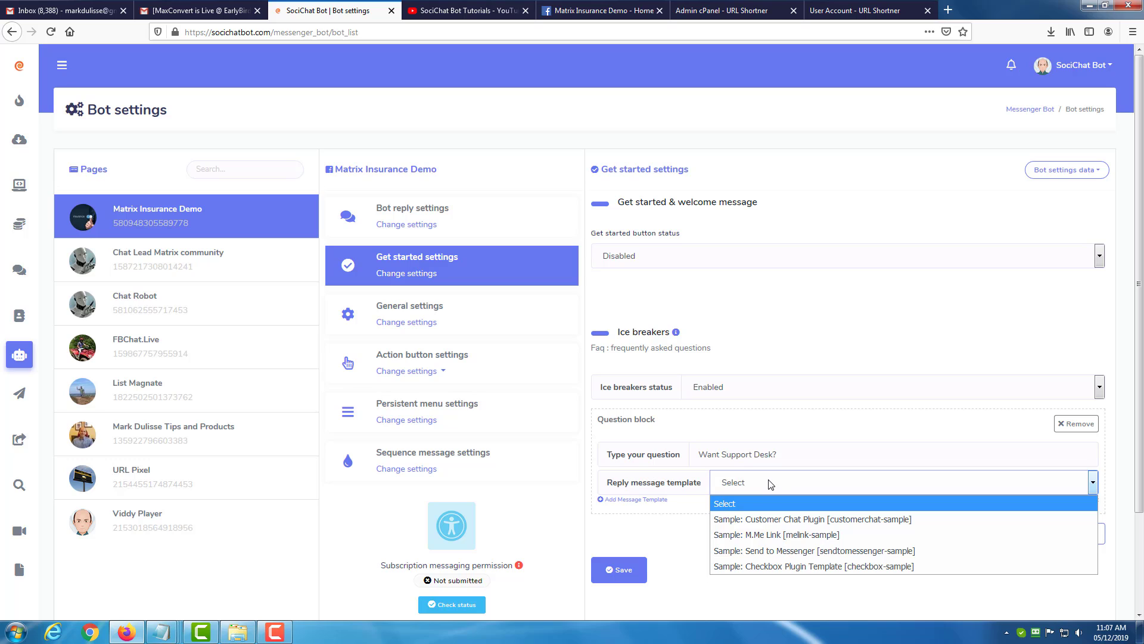
{"action": "left_click", "coordinate": [678, 532]}
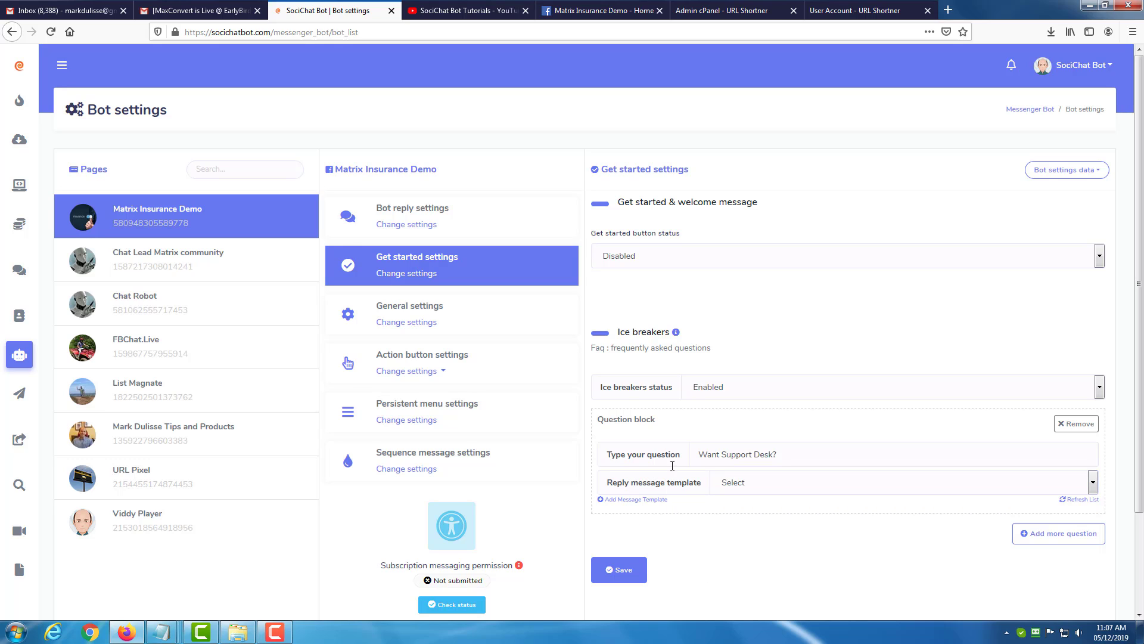
{"action": "left_click", "coordinate": [646, 502]}
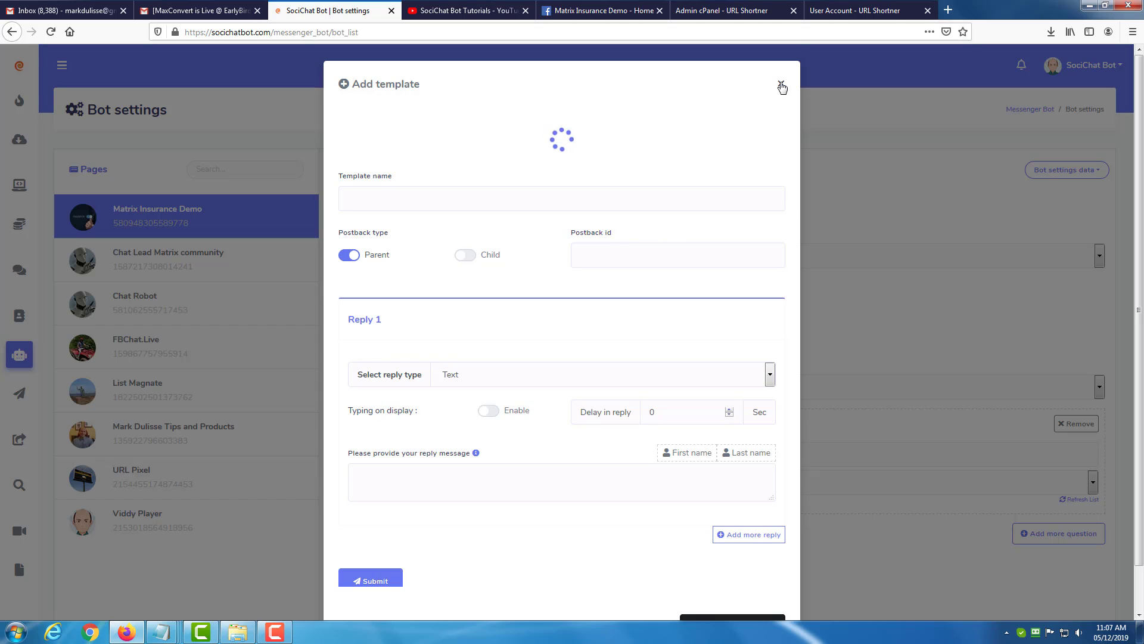
{"action": "left_click", "coordinate": [781, 85]}
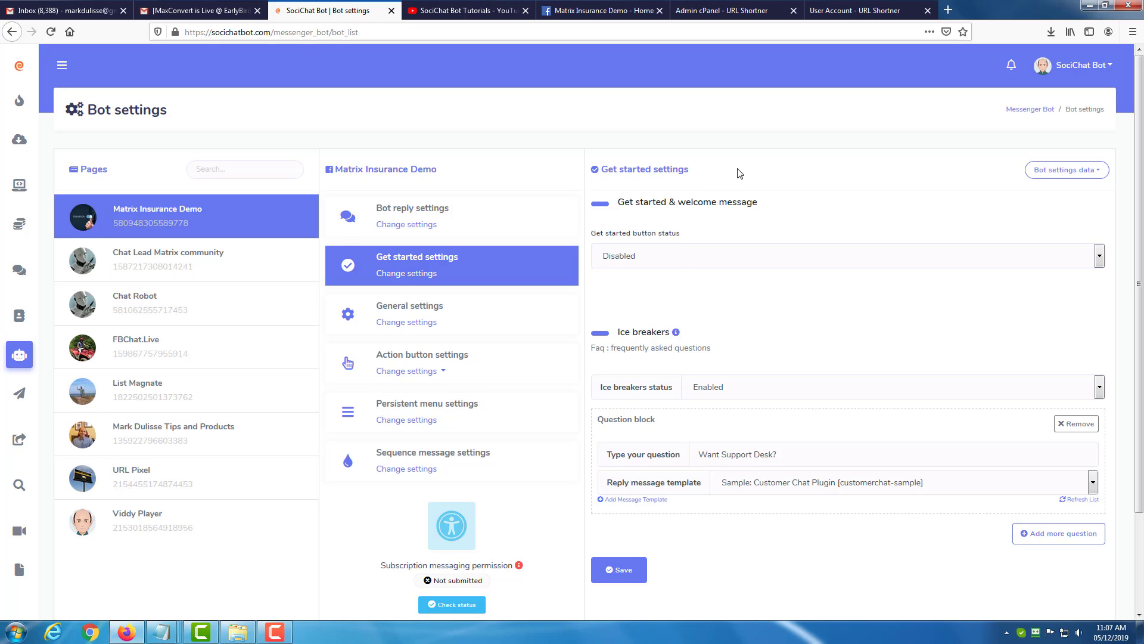
Return to the Messenger Bot overview and reopen the Get started settings for Matrix Insurance Demo.
{"action": "left_click", "coordinate": [1023, 111]}
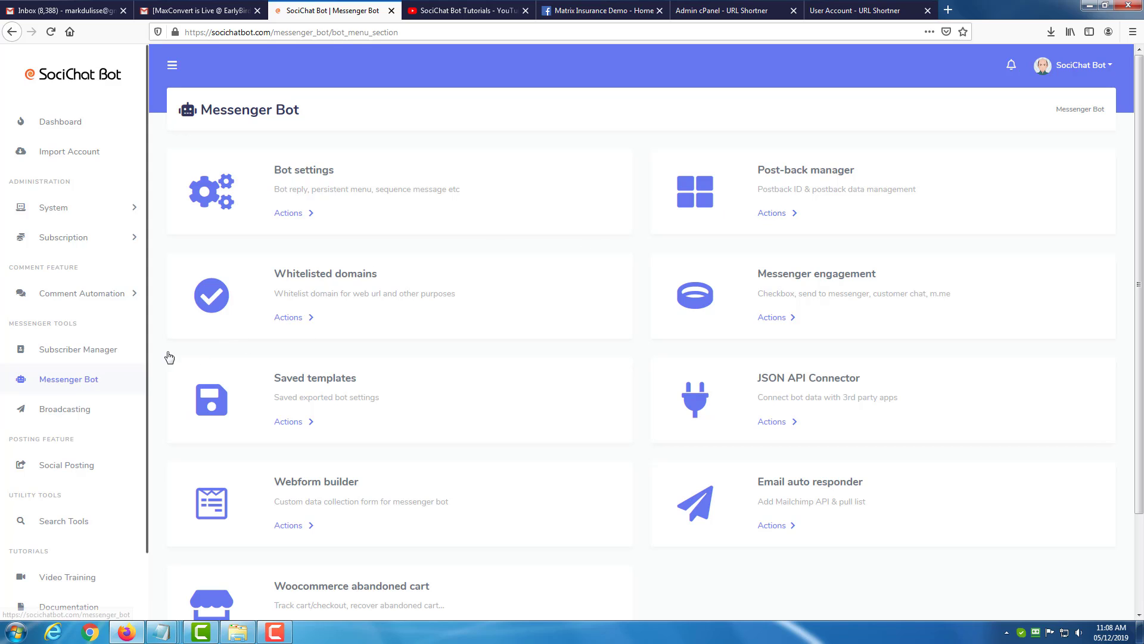
{"action": "left_click", "coordinate": [297, 214]}
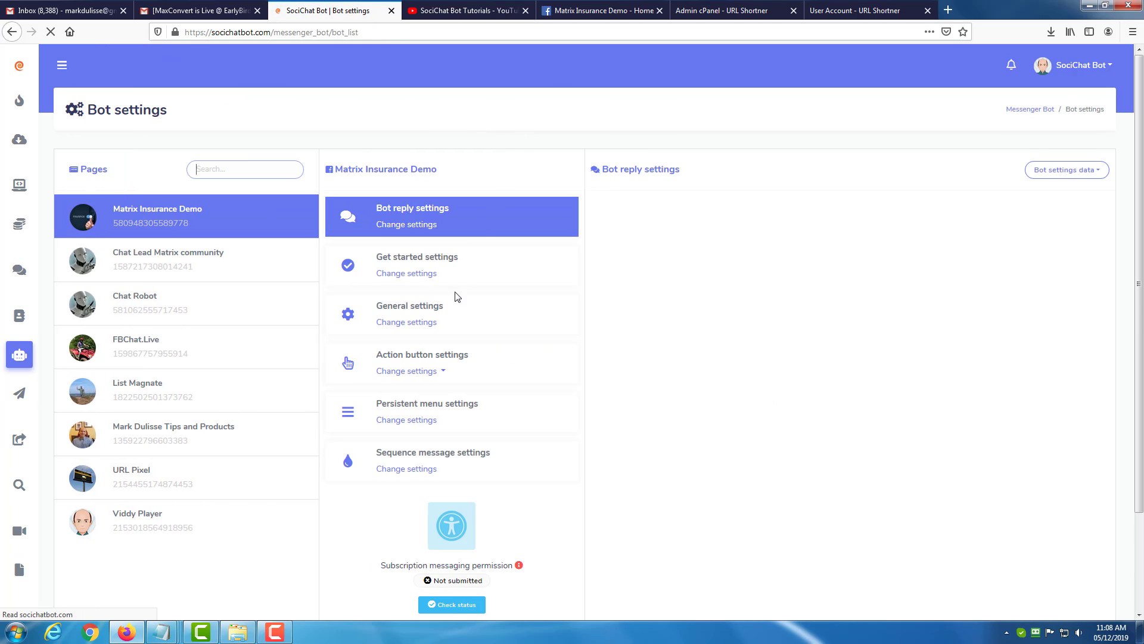
{"action": "left_click", "coordinate": [420, 277]}
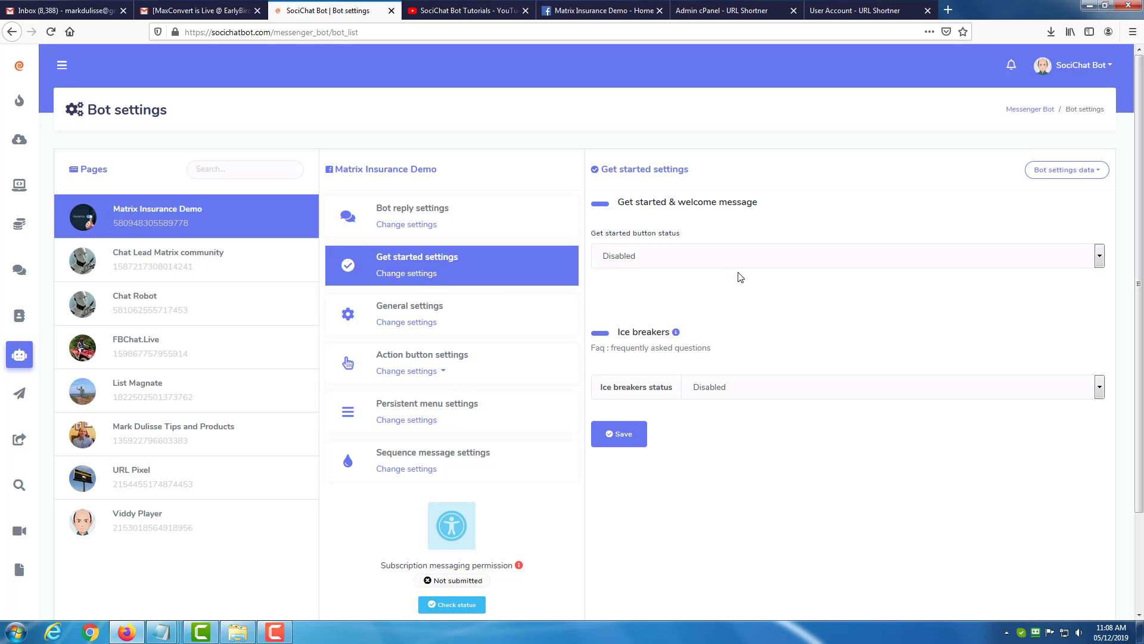
Enable the ice breakers and enter "What Support?" as the question.
{"action": "left_click", "coordinate": [761, 398]}
{"action": "left_click", "coordinate": [752, 403]}
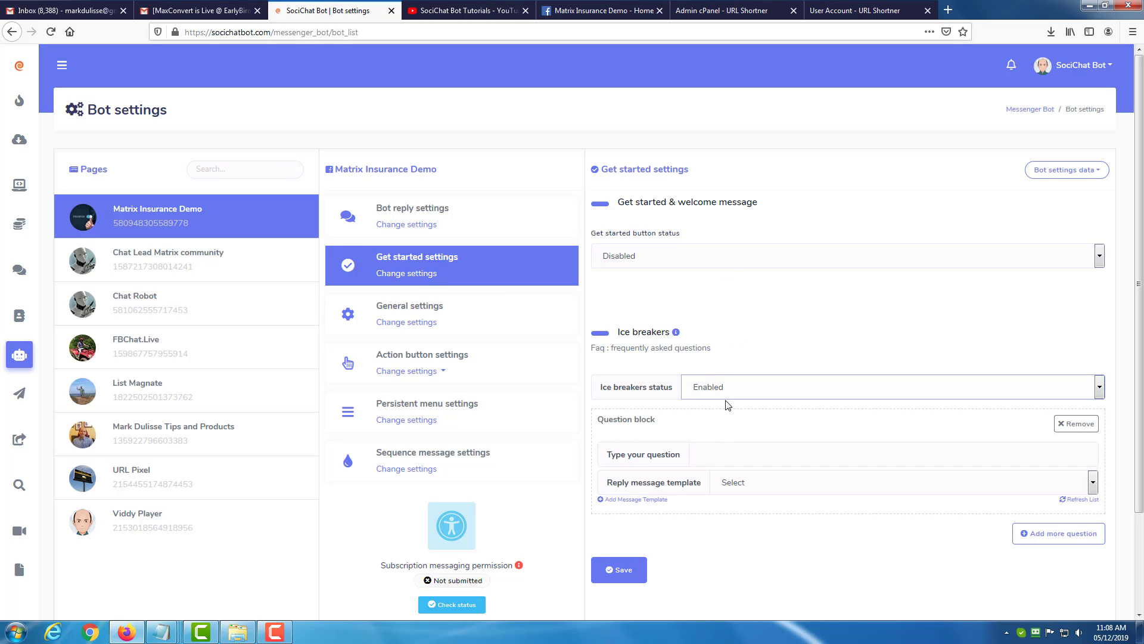
{"action": "left_click", "coordinate": [724, 453]}
{"action": "type", "text": "What su"}
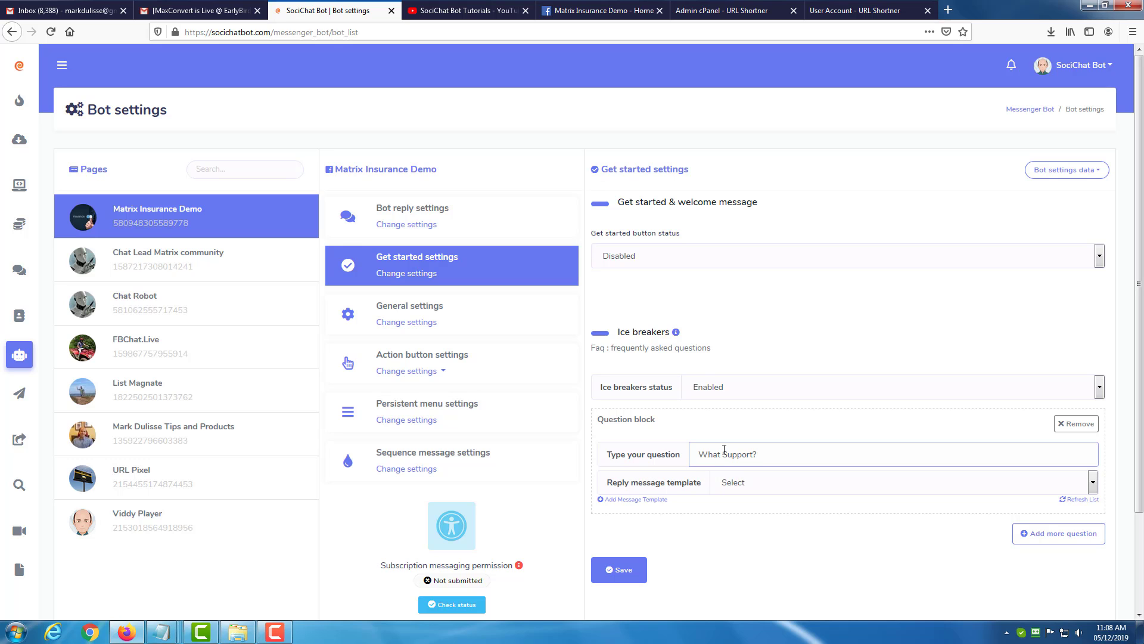
Start a new message template for the ice breaker question and name it "Support Desk".
{"action": "left_click", "coordinate": [641, 500]}
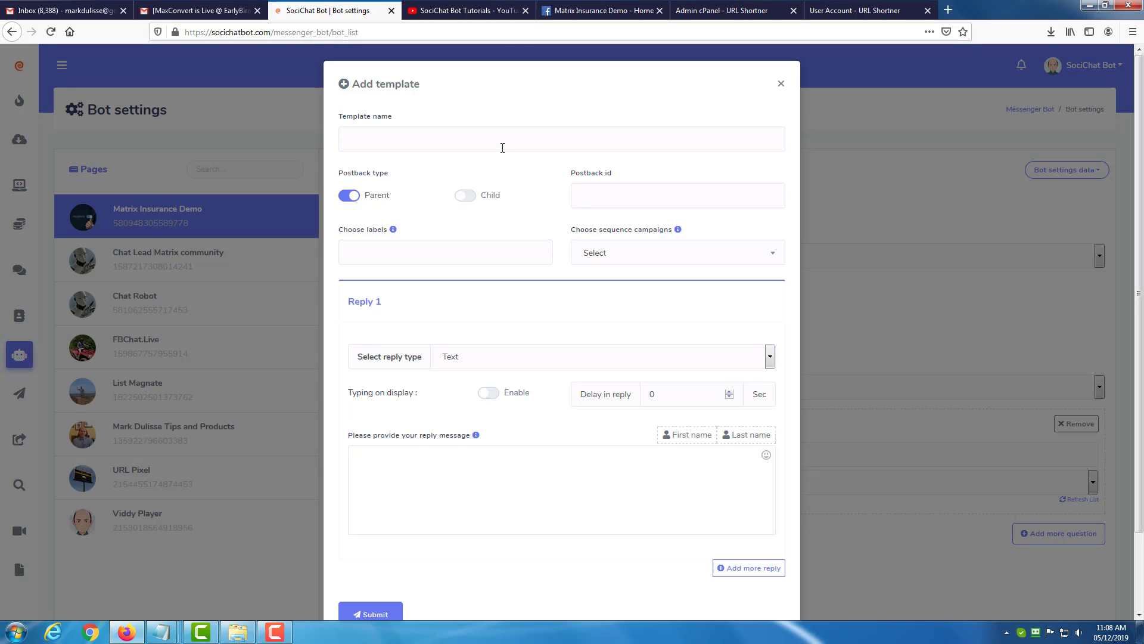
{"action": "left_click", "coordinate": [503, 148]}
{"action": "type", "text": "Support"}
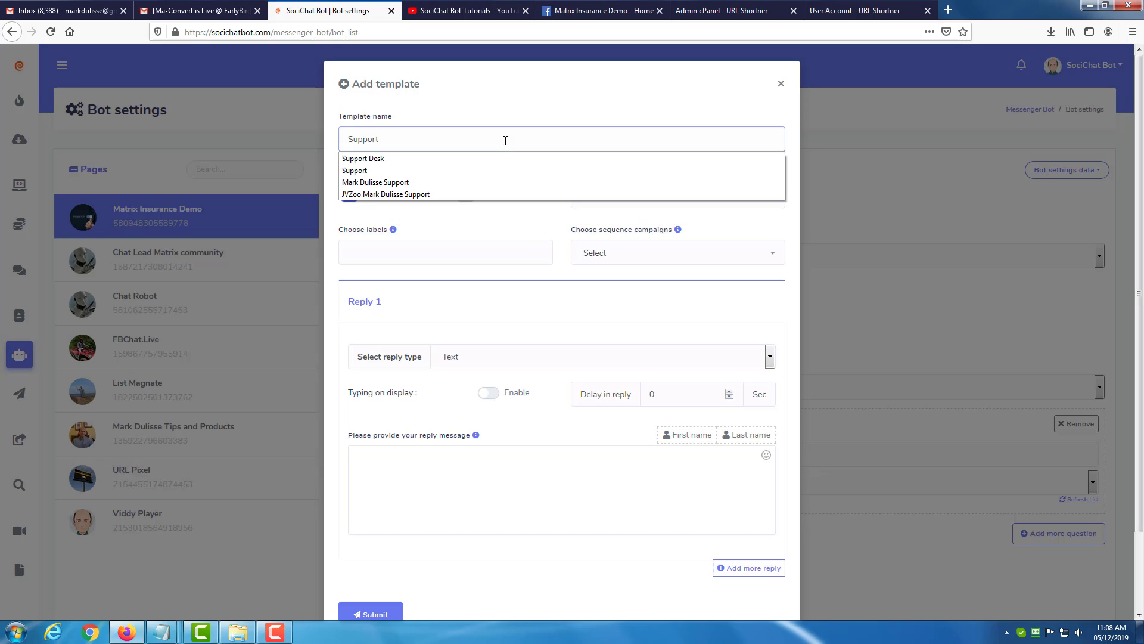
{"action": "type", "text": " Desk"}
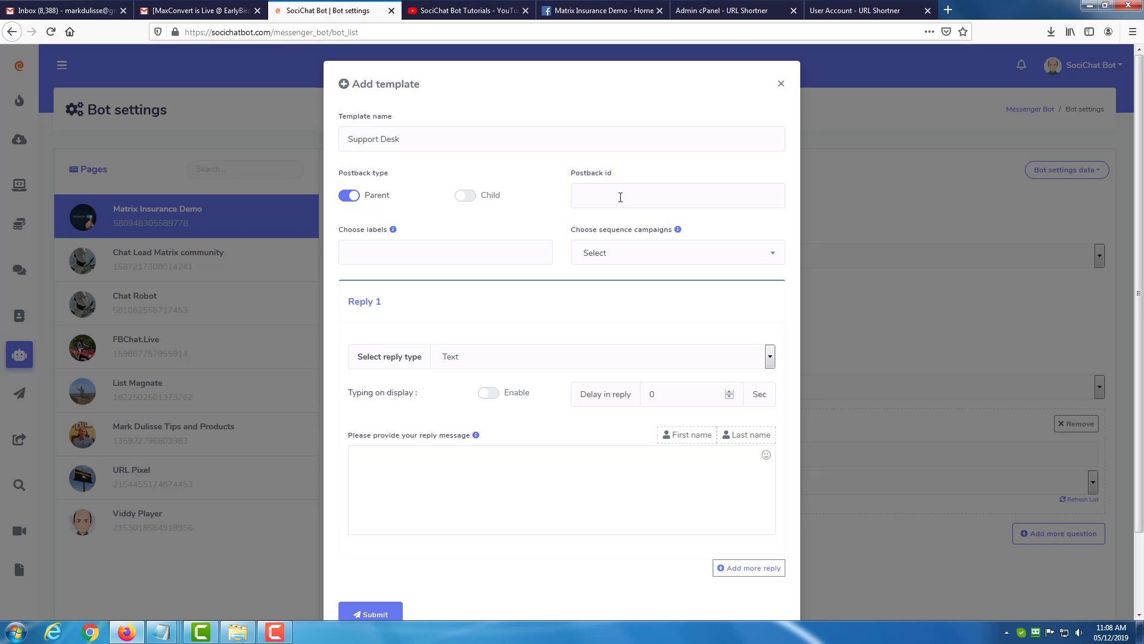
Set the new template's postback id to "supportdesk".
{"action": "left_click", "coordinate": [620, 191]}
{"action": "type", "text": "suppoe"}
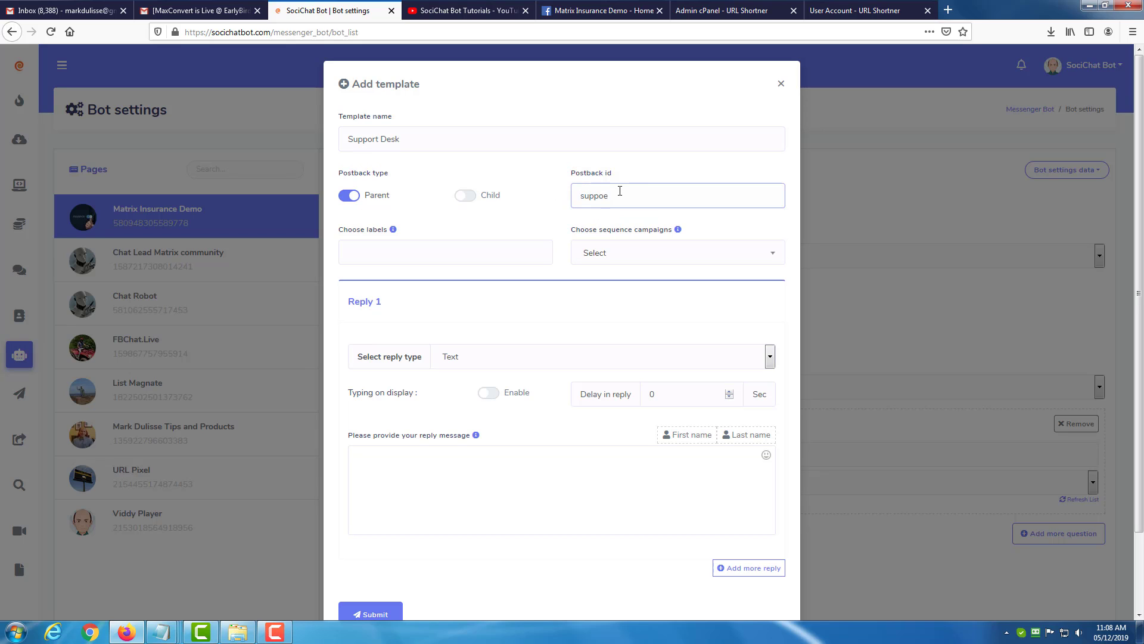
{"action": "key", "text": "BackSpace"}
{"action": "type", "text": "rtdesk"}
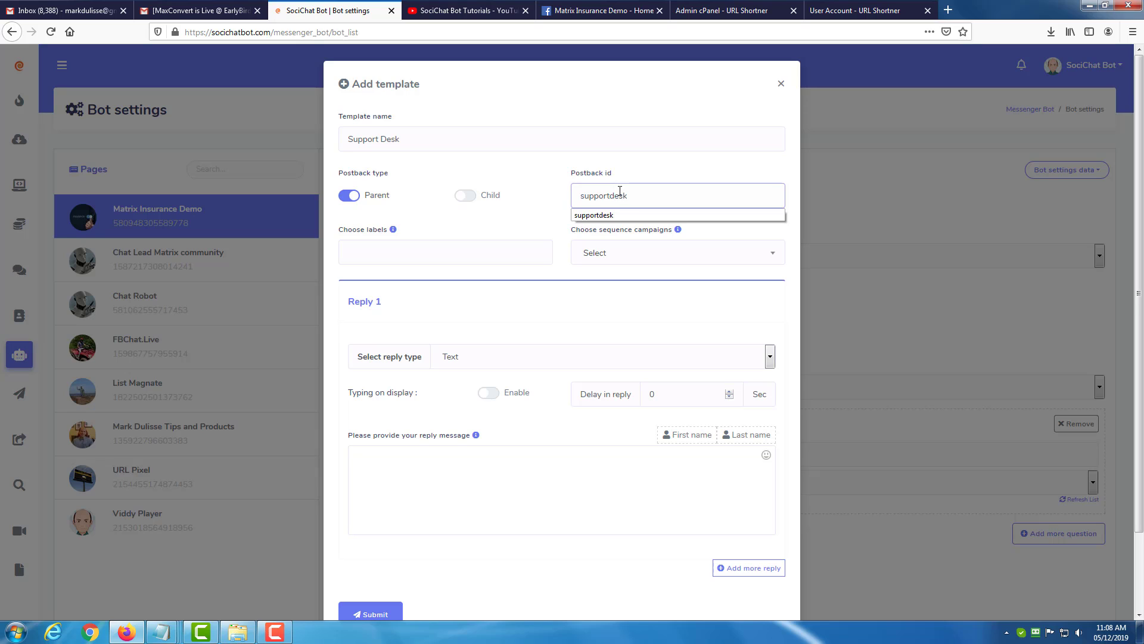
{"action": "left_click", "coordinate": [527, 204]}
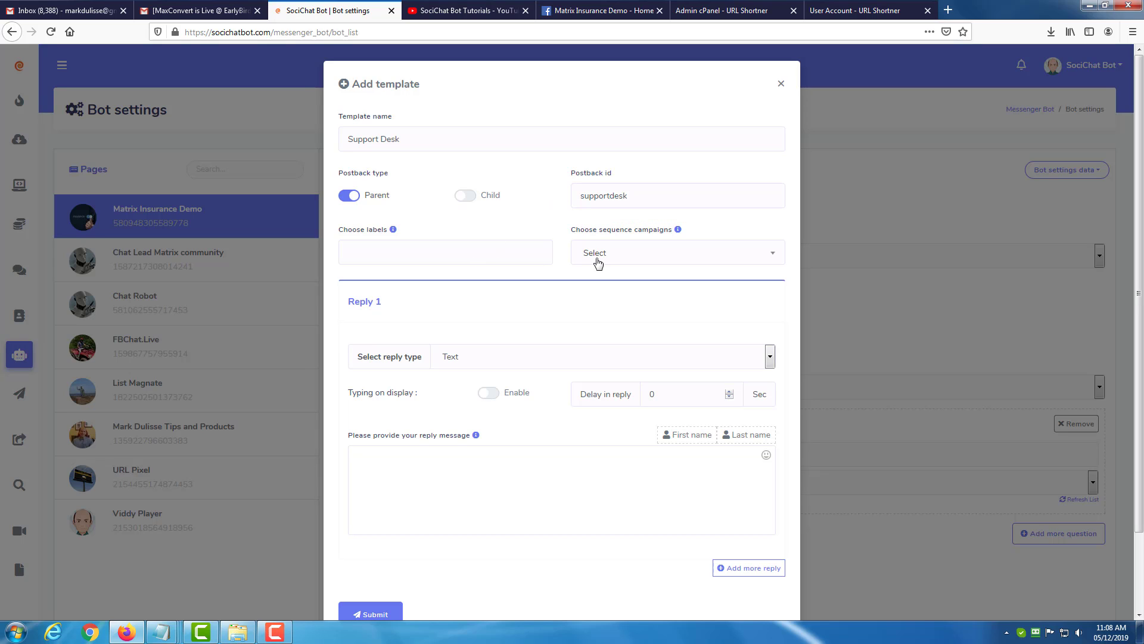
{"action": "left_click", "coordinate": [598, 262]}
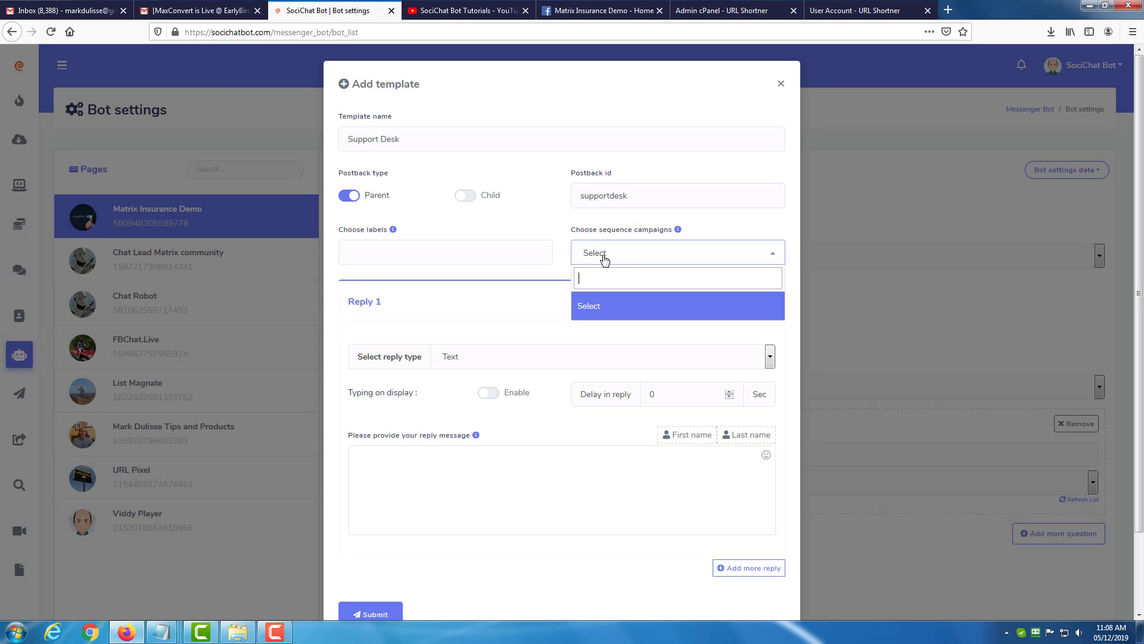
{"action": "left_click", "coordinate": [547, 221]}
{"action": "left_click", "coordinate": [647, 254]}
{"action": "left_click", "coordinate": [536, 217]}
Make Reply 1 Text with buttons, enable typing display with a 2-second delay, and enter "Awesome, click on button below for help desk.".
{"action": "scroll", "coordinate": [548, 279], "scroll_direction": "down", "scroll_amount": 1}
{"action": "scroll", "coordinate": [547, 279], "scroll_direction": "down", "scroll_amount": 1}
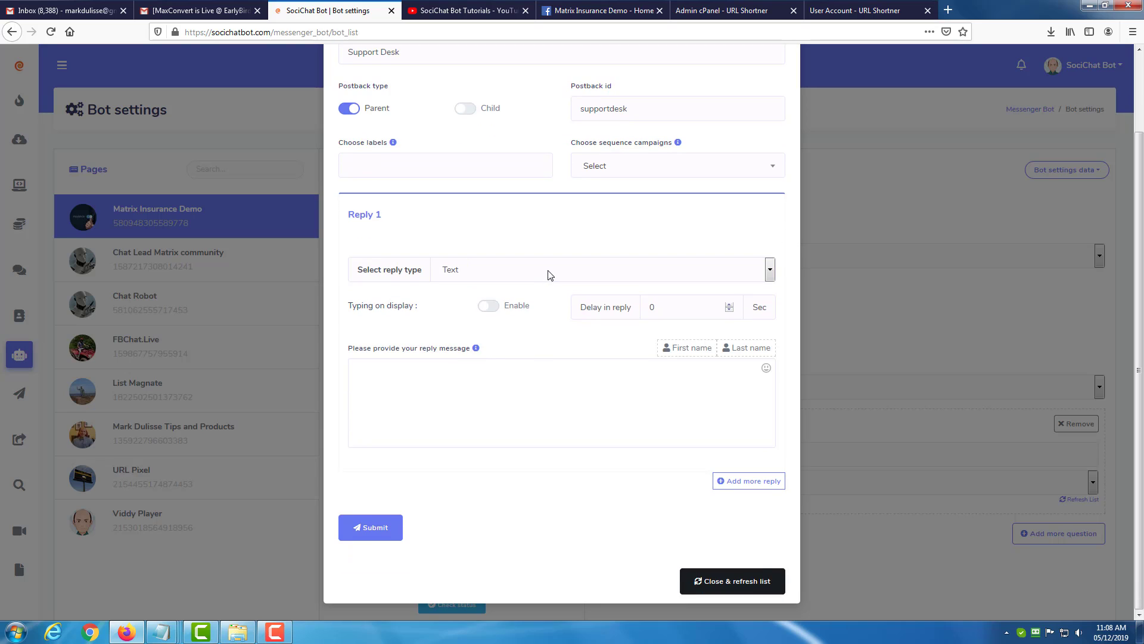
{"action": "left_click", "coordinate": [547, 275]}
{"action": "left_click", "coordinate": [504, 390]}
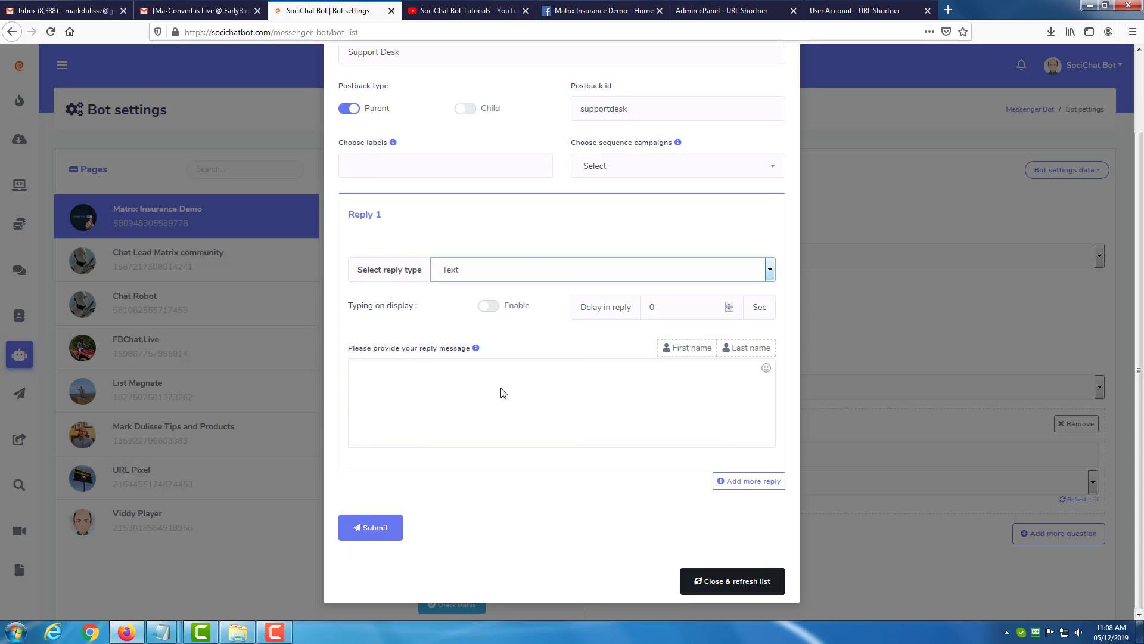
{"action": "left_click", "coordinate": [482, 305]}
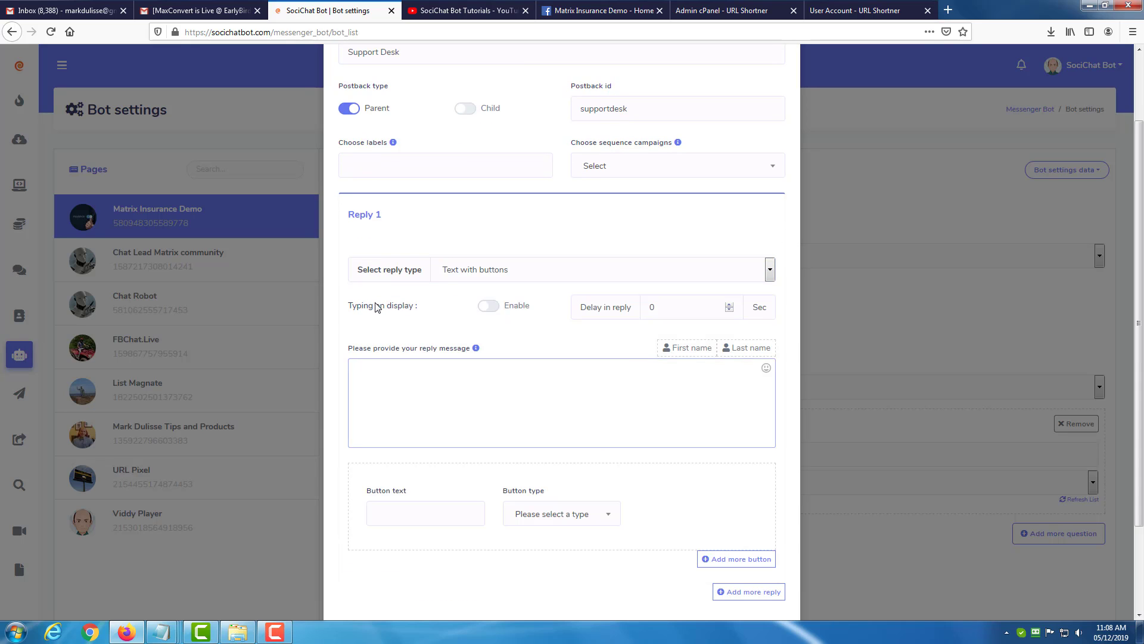
{"action": "left_click_drag", "start_coordinate": [665, 307], "coordinate": [642, 308]}
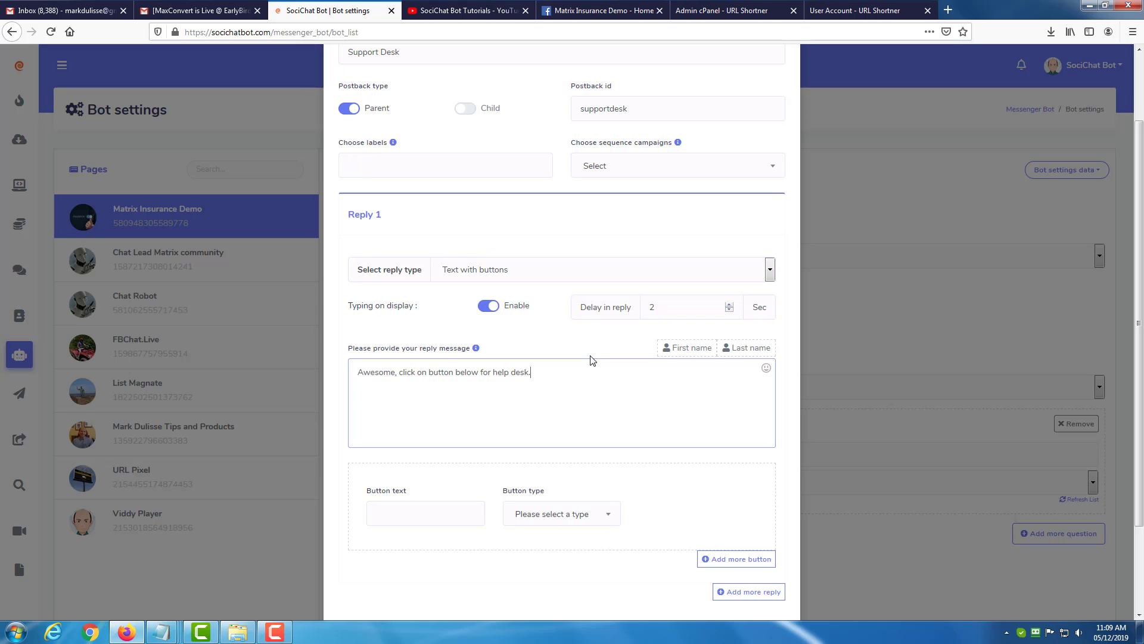
Add a reply button labelled "Help Desk" of type Web url that links to the owner's https website address.
{"action": "left_click", "coordinate": [473, 510]}
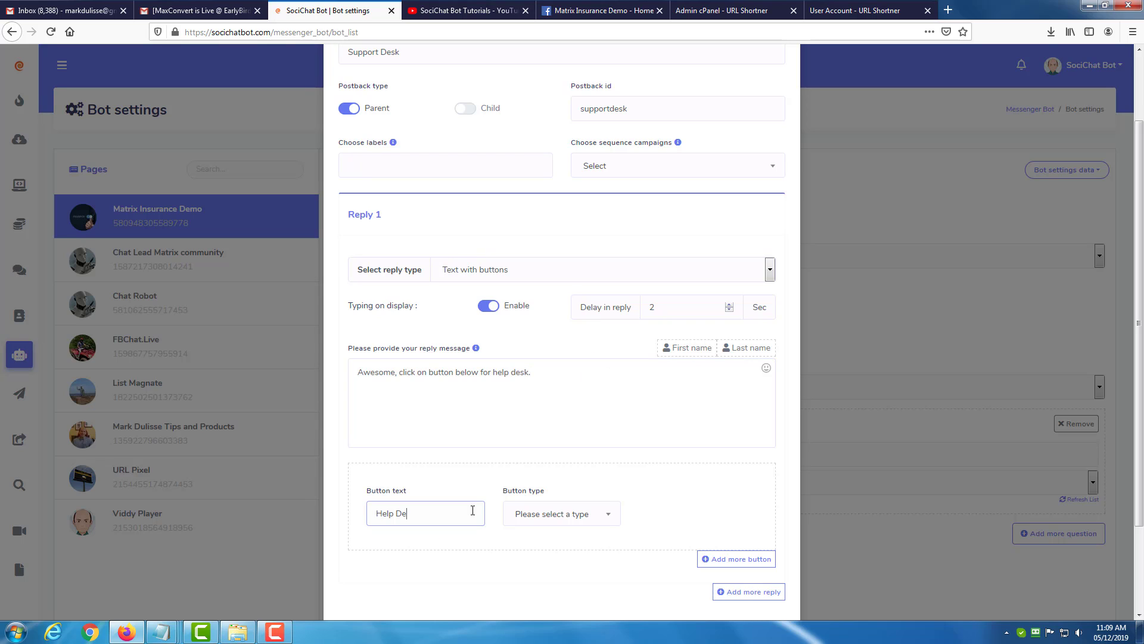
{"action": "left_click", "coordinate": [576, 513]}
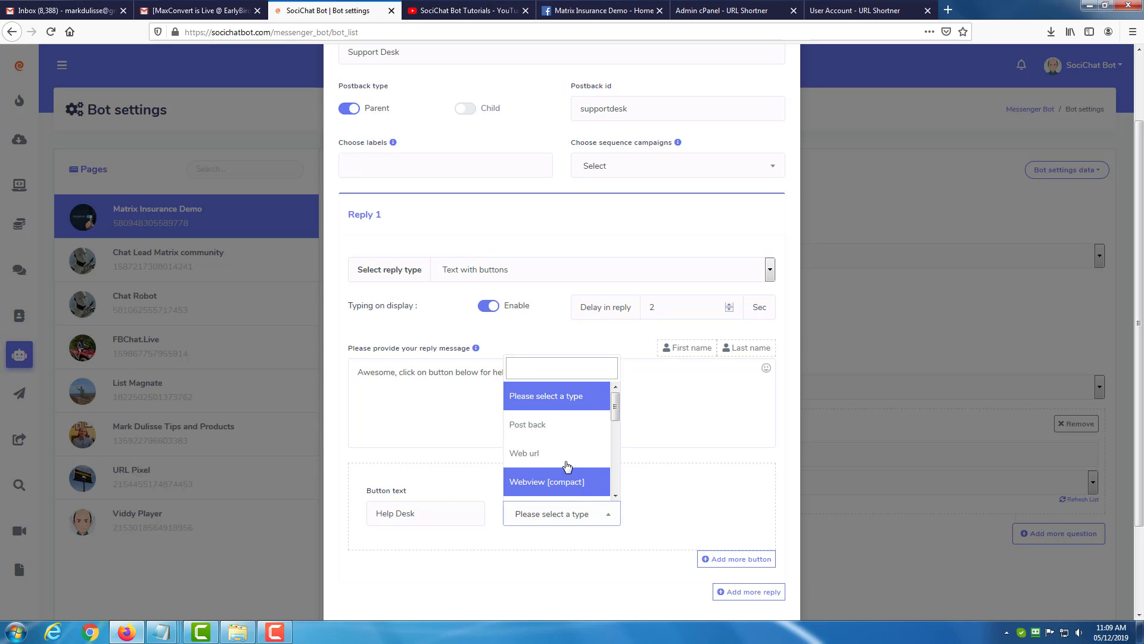
{"action": "left_click", "coordinate": [566, 462]}
{"action": "left_click", "coordinate": [670, 505]}
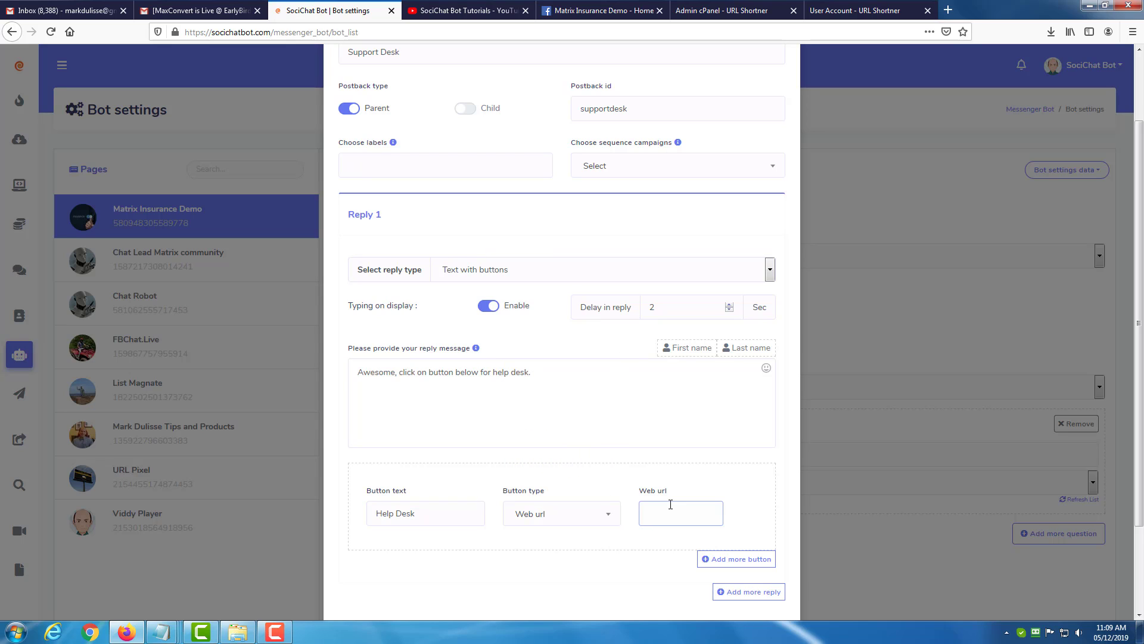
{"action": "type", "text": "https://"}
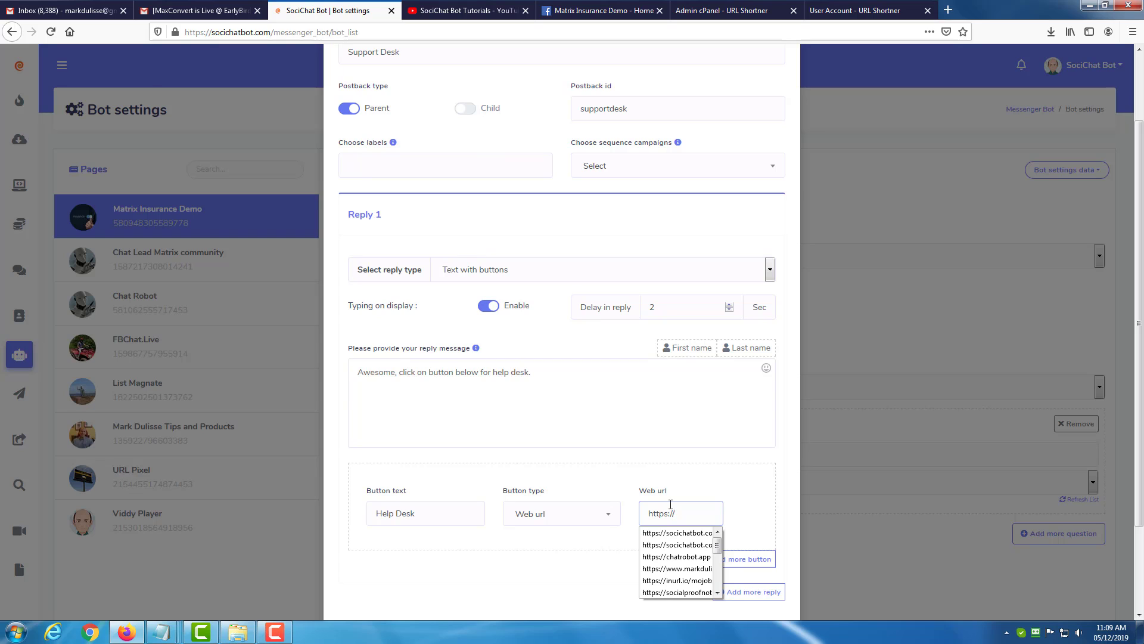
{"action": "type", "text": "www.markdulisse.com"}
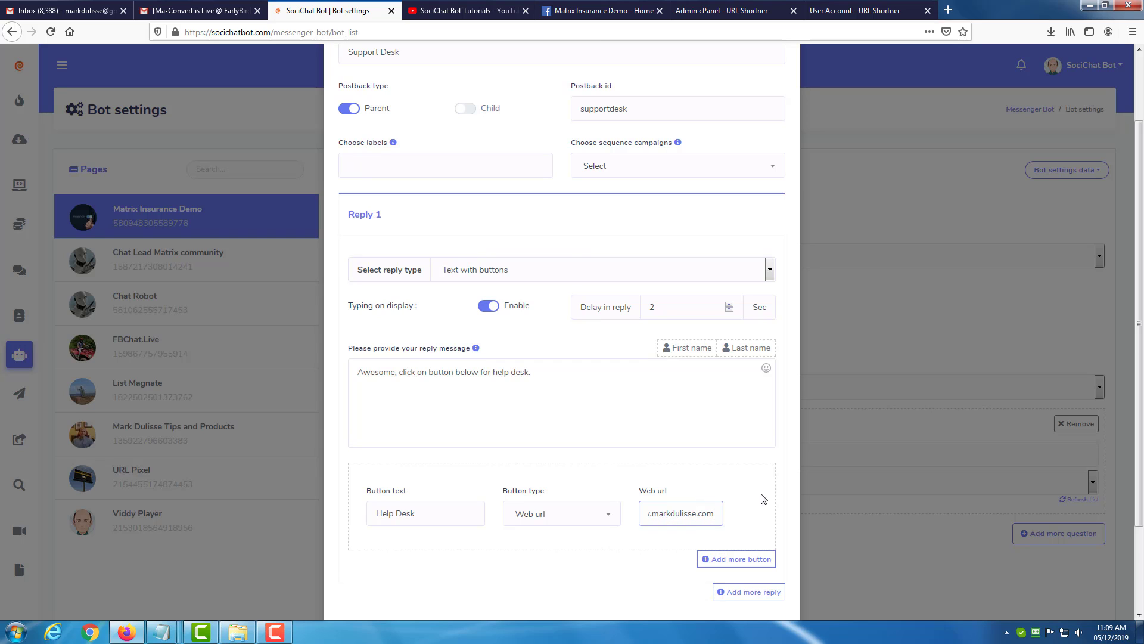
Submit the Support Desk template and close the form, refreshing the reply template list.
{"action": "scroll", "coordinate": [758, 498], "scroll_direction": "down", "scroll_amount": 3}
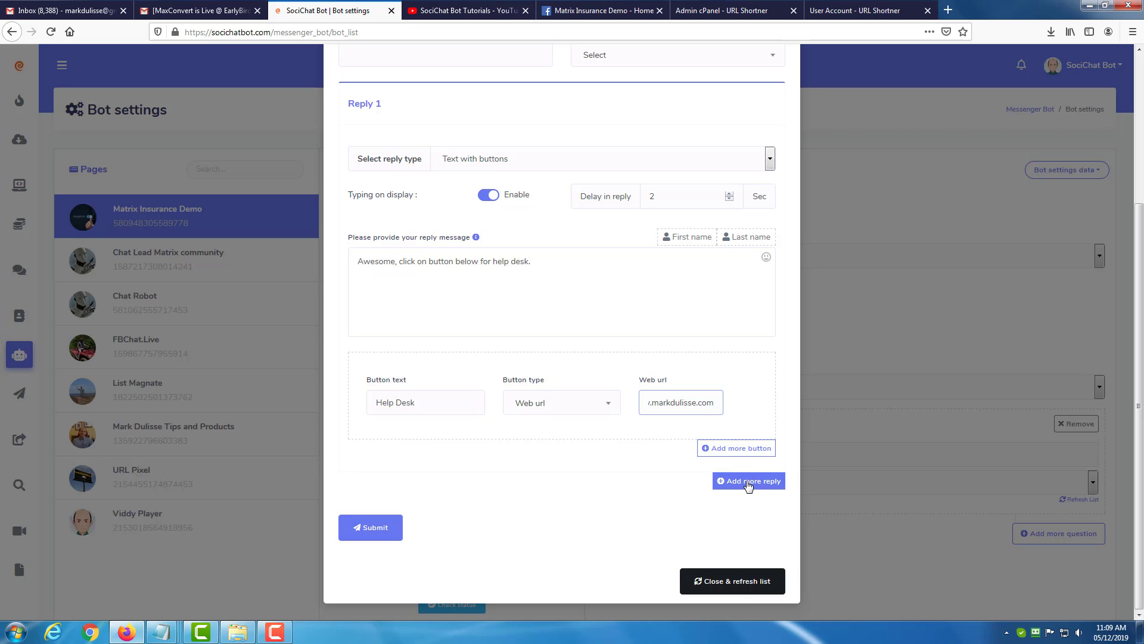
{"action": "left_click", "coordinate": [393, 532]}
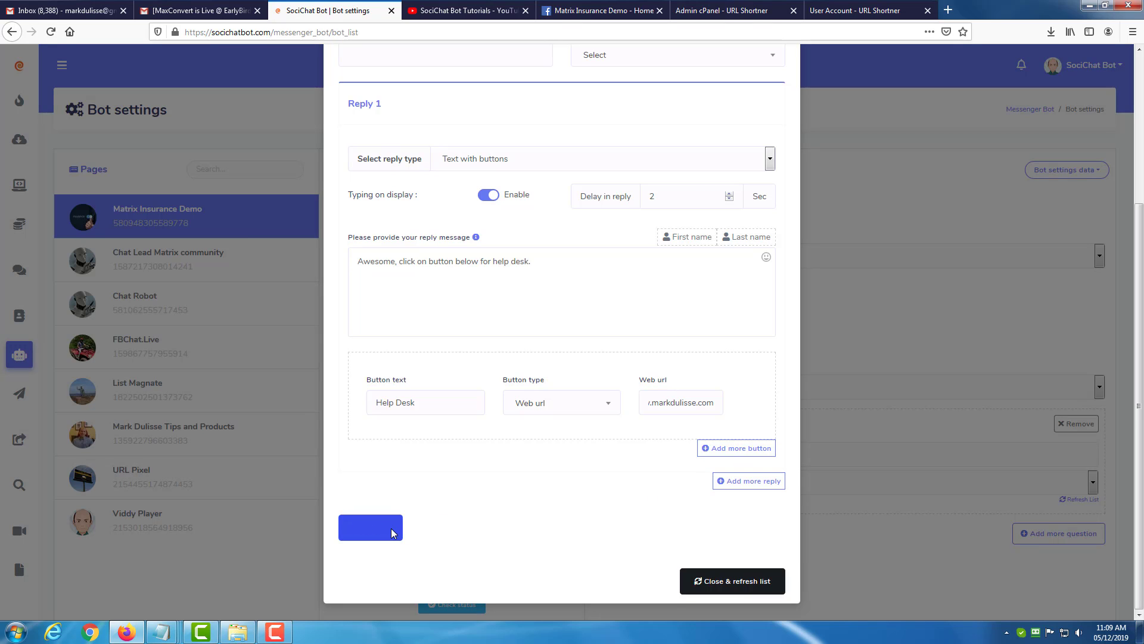
{"action": "left_click", "coordinate": [559, 298]}
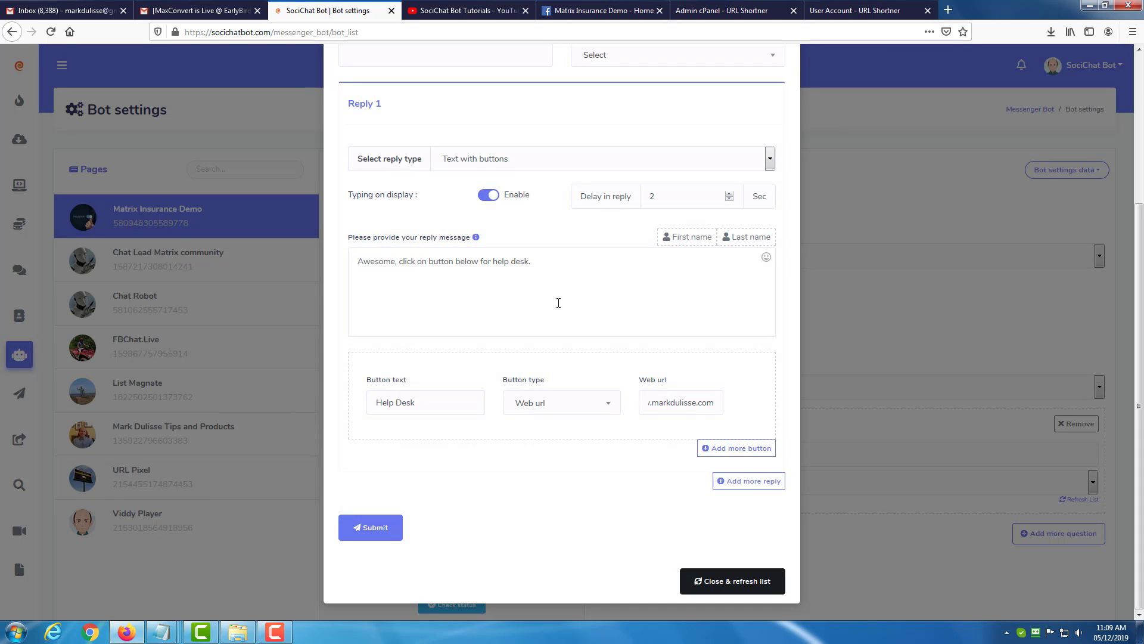
{"action": "left_click", "coordinate": [720, 581]}
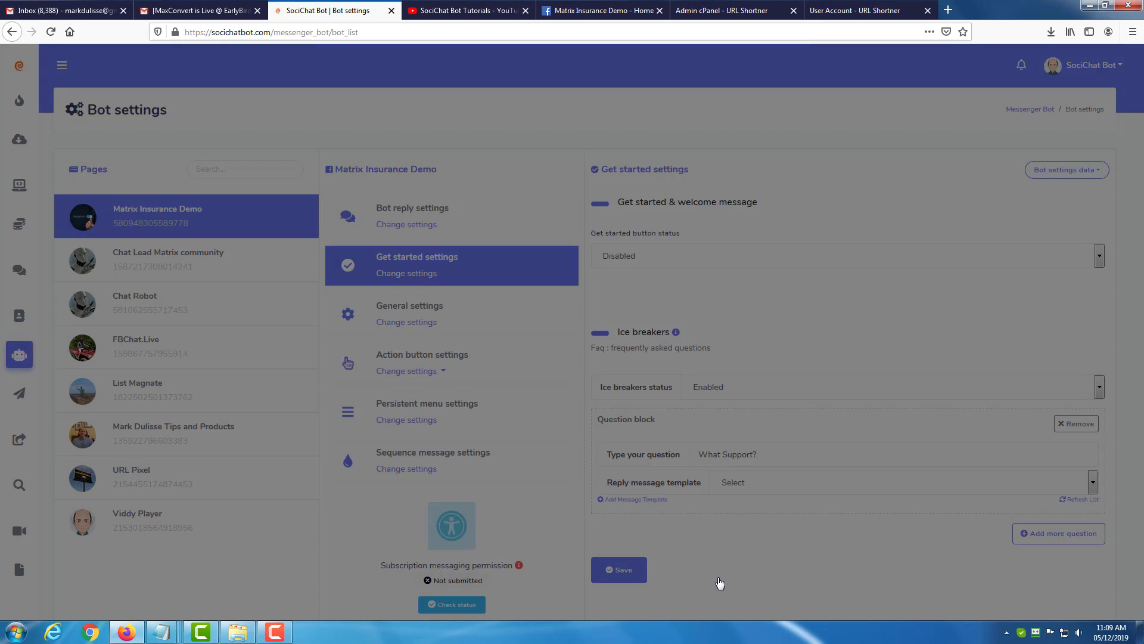
Add a second ice breaker question block with the question "Want Pricing?".
{"action": "scroll", "coordinate": [728, 463], "scroll_direction": "down", "scroll_amount": 2}
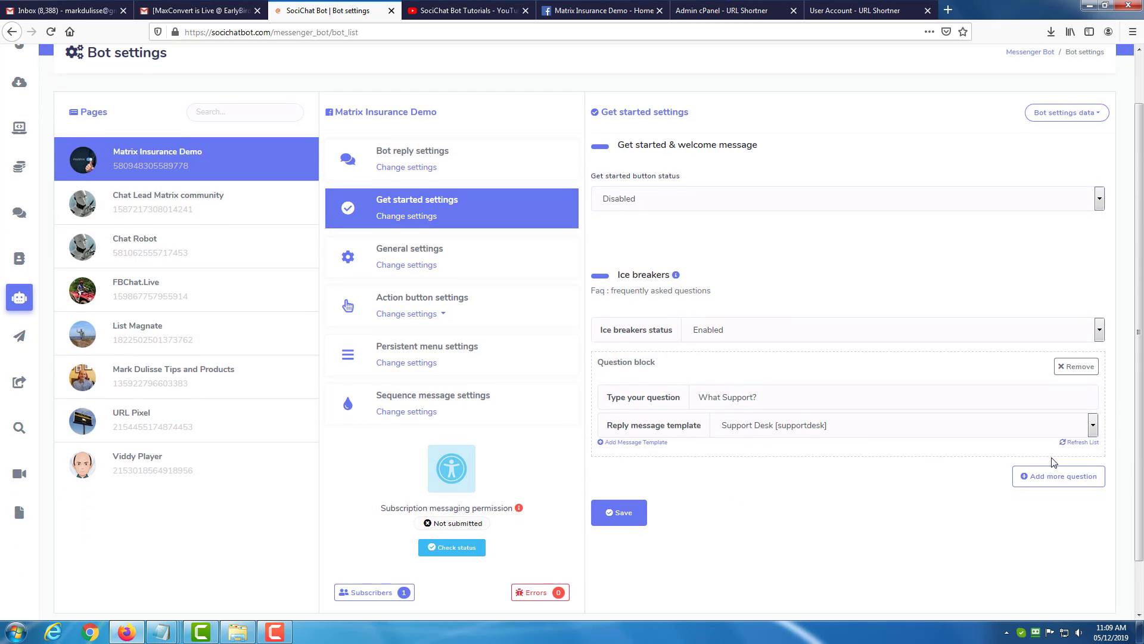
{"action": "left_click", "coordinate": [1059, 474]}
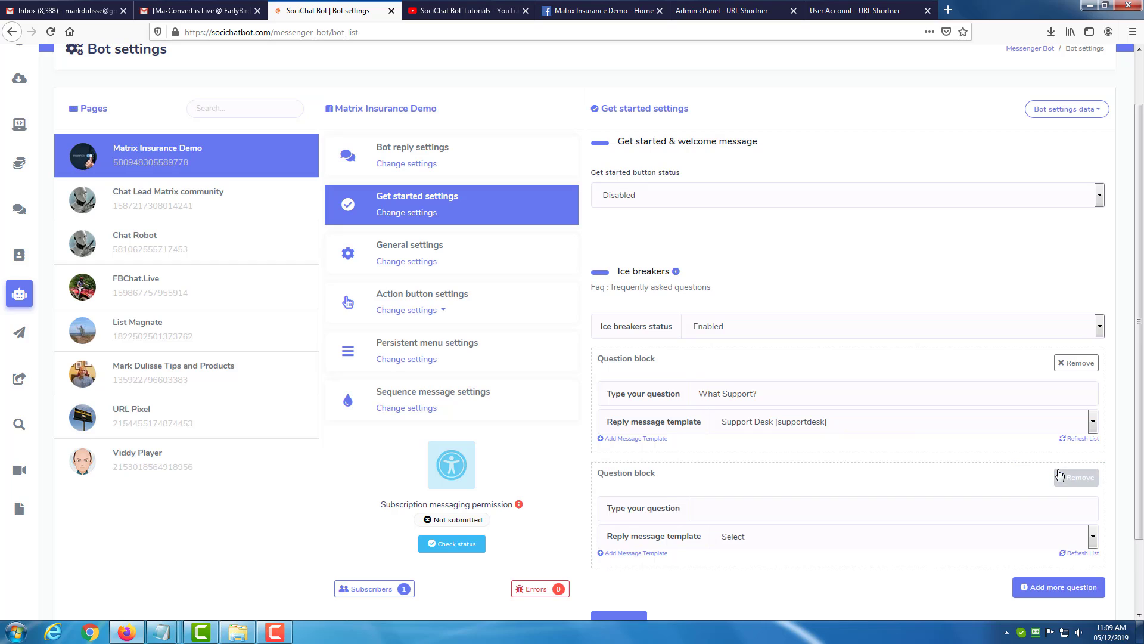
{"action": "left_click", "coordinate": [745, 507]}
{"action": "type", "text": "Wan"}
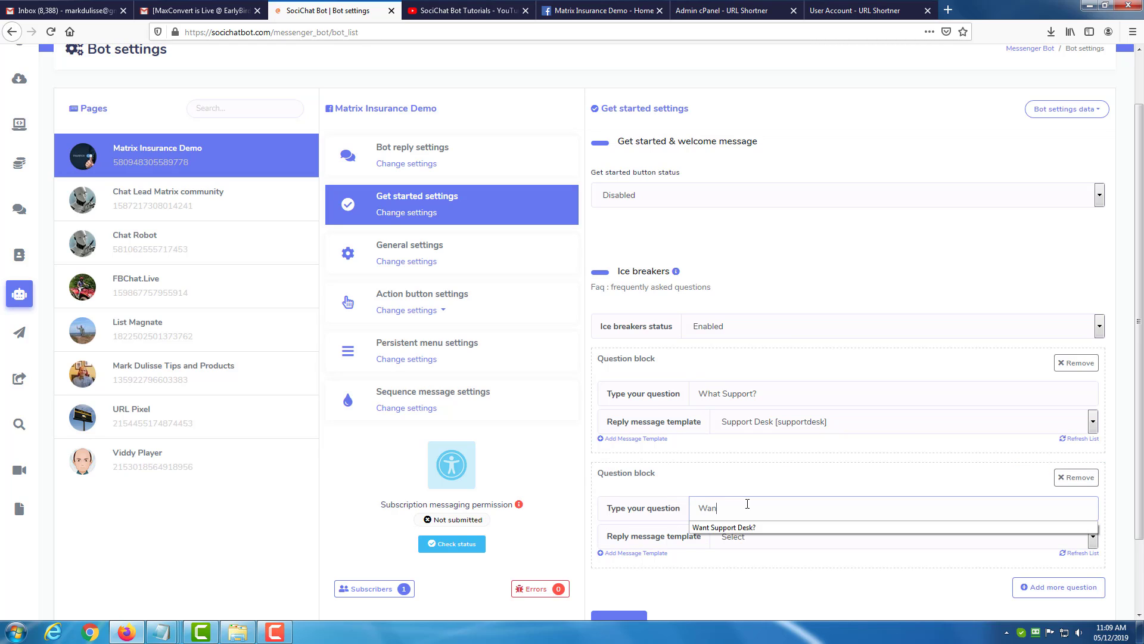
{"action": "type", "text": "t Pricing?"}
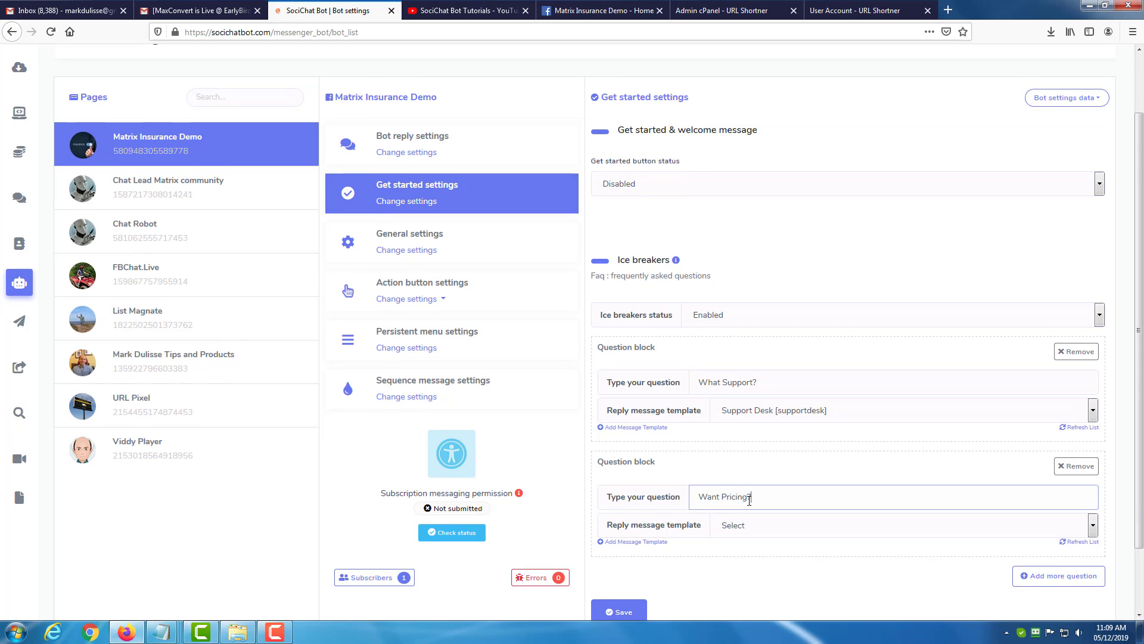
Start a new message template for the "Want Pricing?" question and name it "Pricing".
{"action": "scroll", "coordinate": [760, 477], "scroll_direction": "down", "scroll_amount": 2}
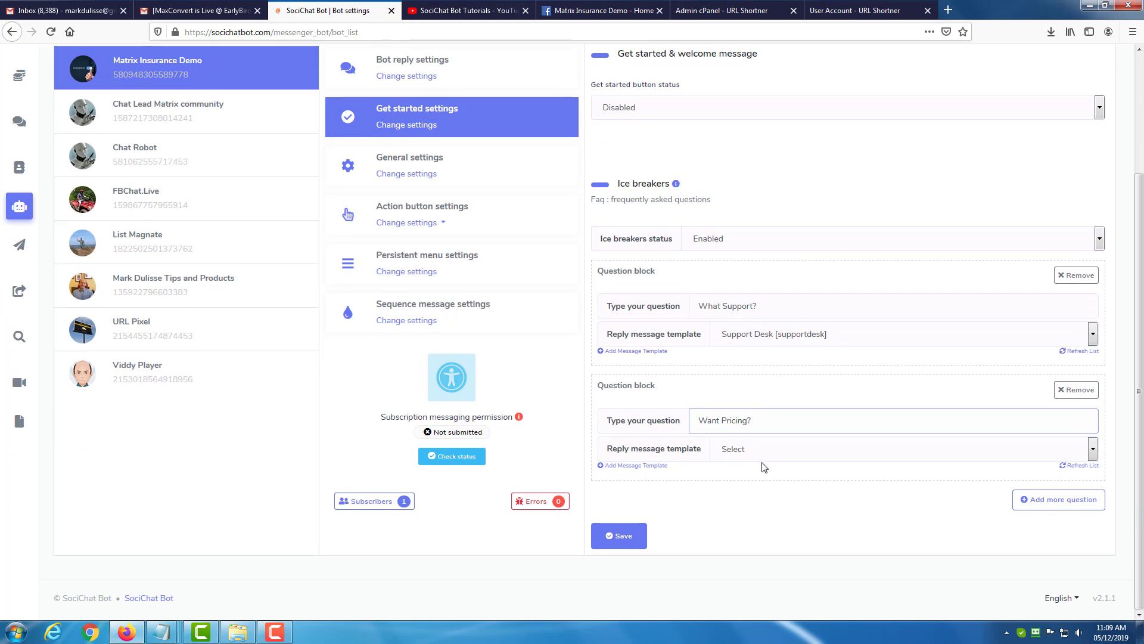
{"action": "left_click", "coordinate": [768, 448]}
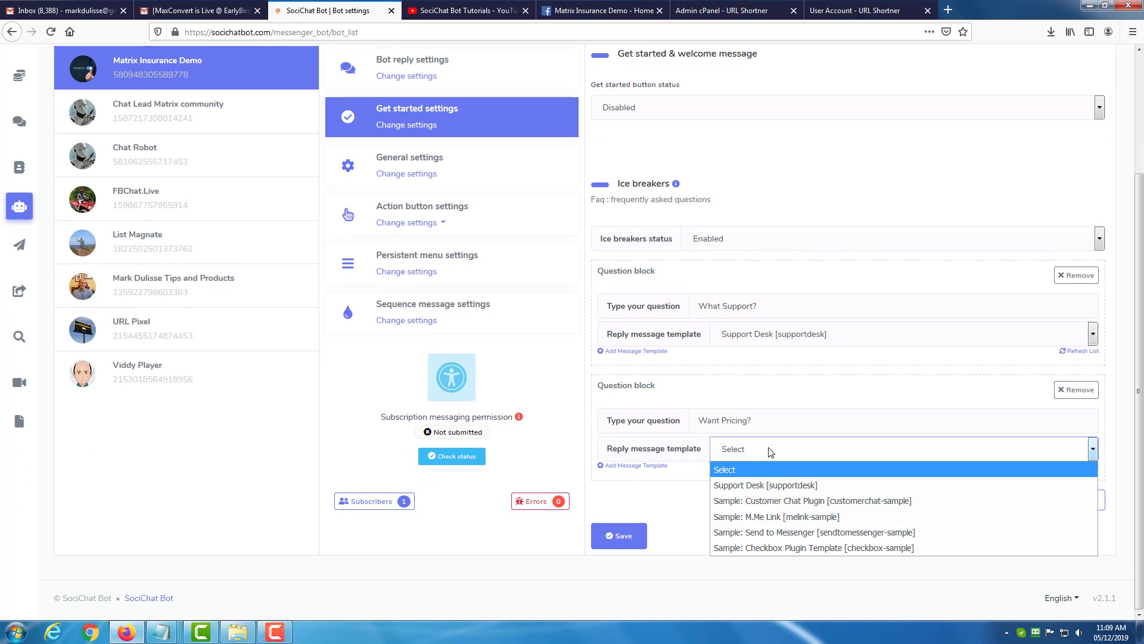
{"action": "left_click", "coordinate": [700, 501]}
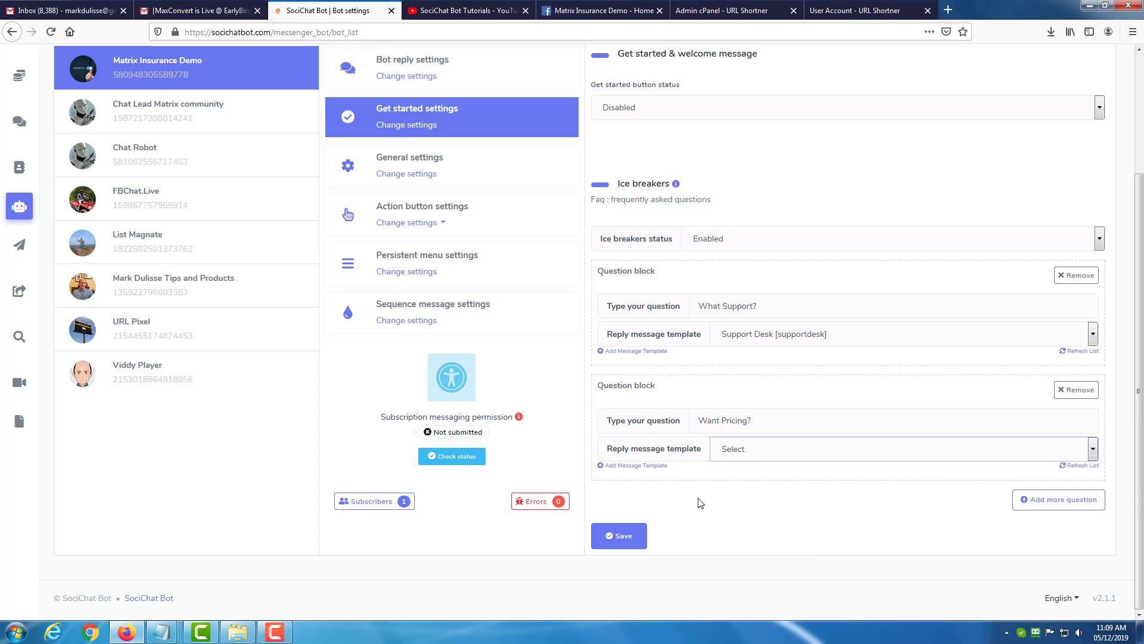
{"action": "left_click", "coordinate": [646, 466]}
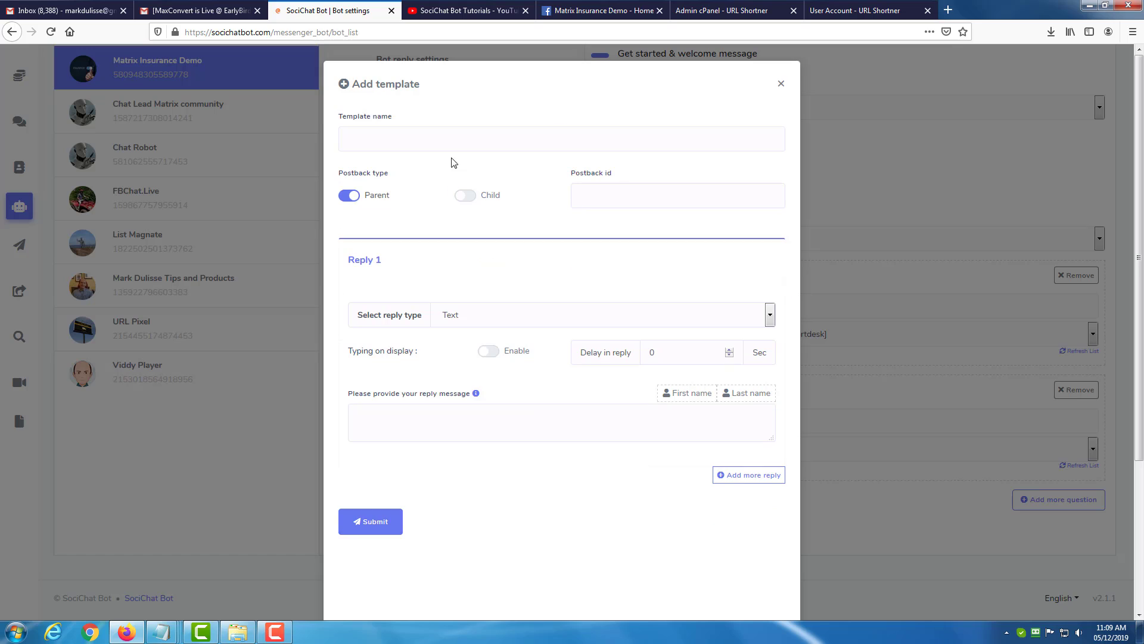
{"action": "left_click", "coordinate": [453, 142]}
{"action": "type", "text": "Prix"}
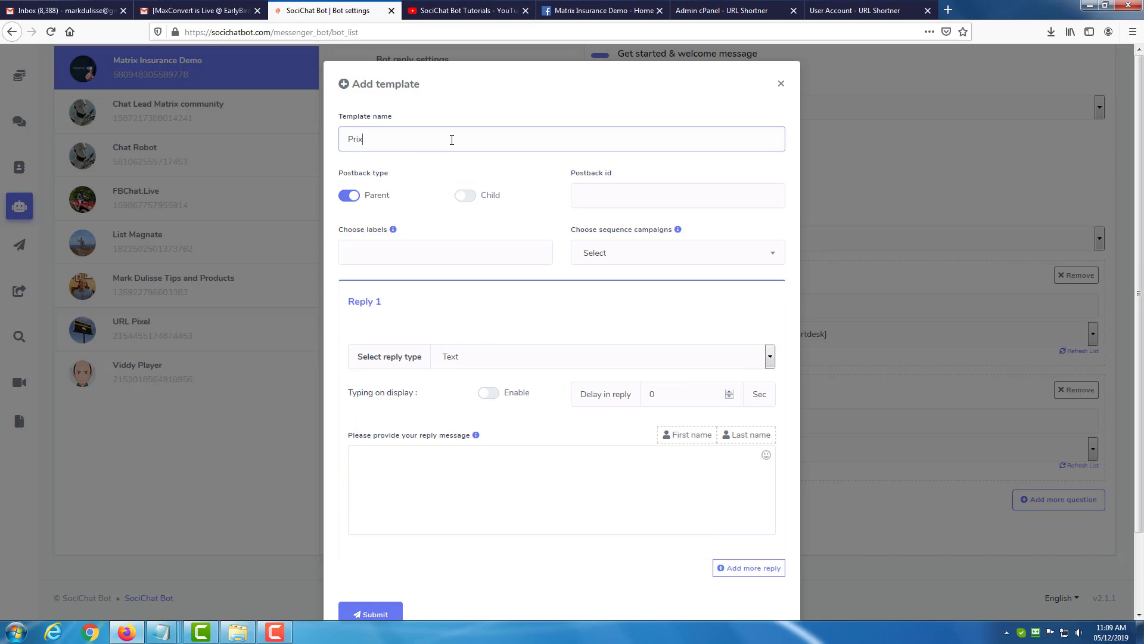
{"action": "key", "text": "BackSpace"}
{"action": "type", "text": "cing"}
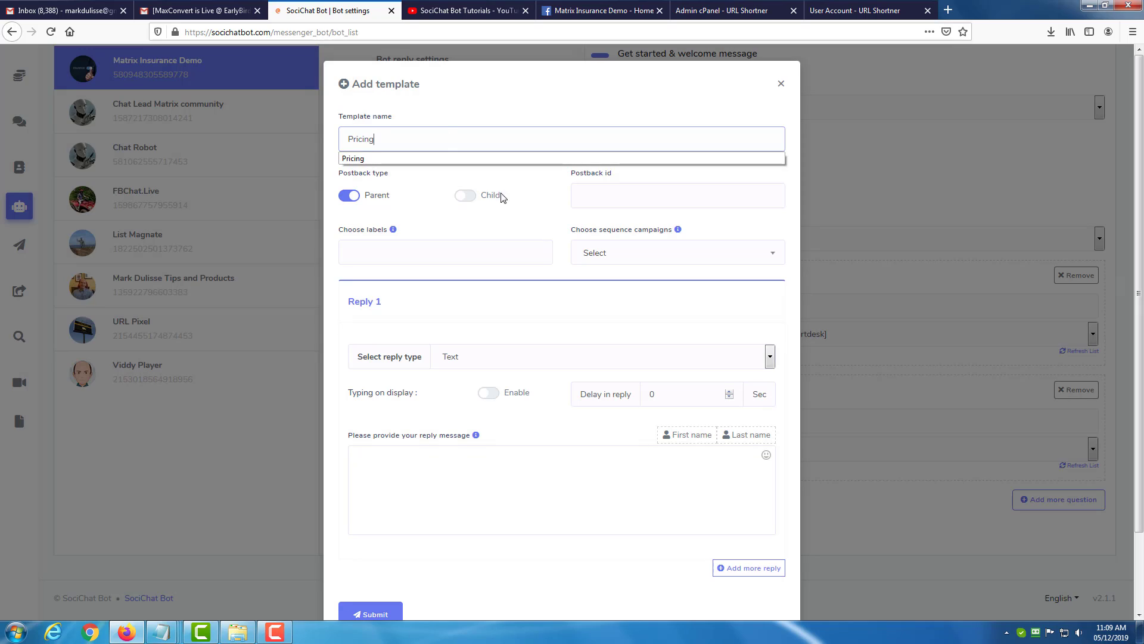
Set the Pricing template's postback id to "pricing".
{"action": "left_click", "coordinate": [620, 195]}
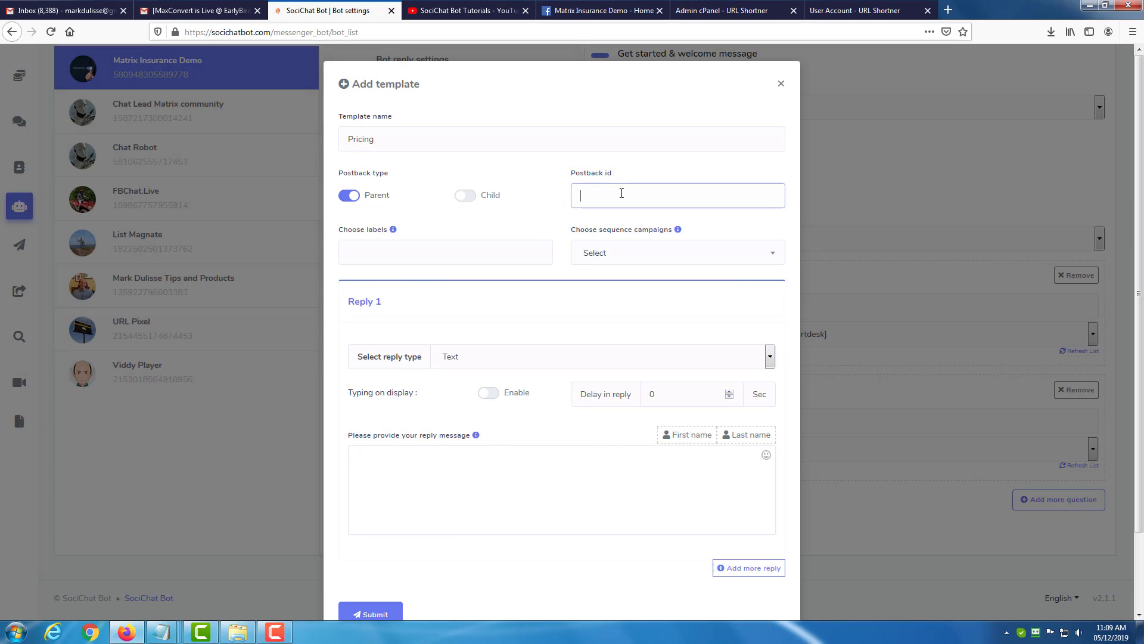
{"action": "type", "text": "prixing"}
{"action": "key", "text": "BackSpace"}
{"action": "key", "text": "BackSpace"}
{"action": "key", "text": "BackSpace"}
{"action": "key", "text": "BackSpace"}
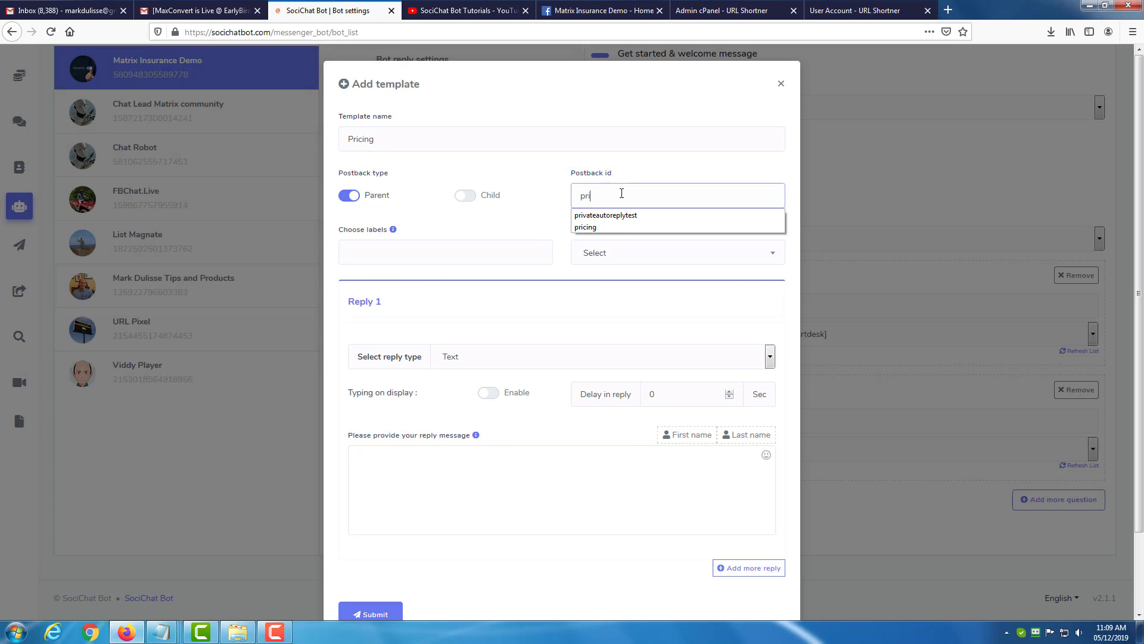
{"action": "type", "text": "cing"}
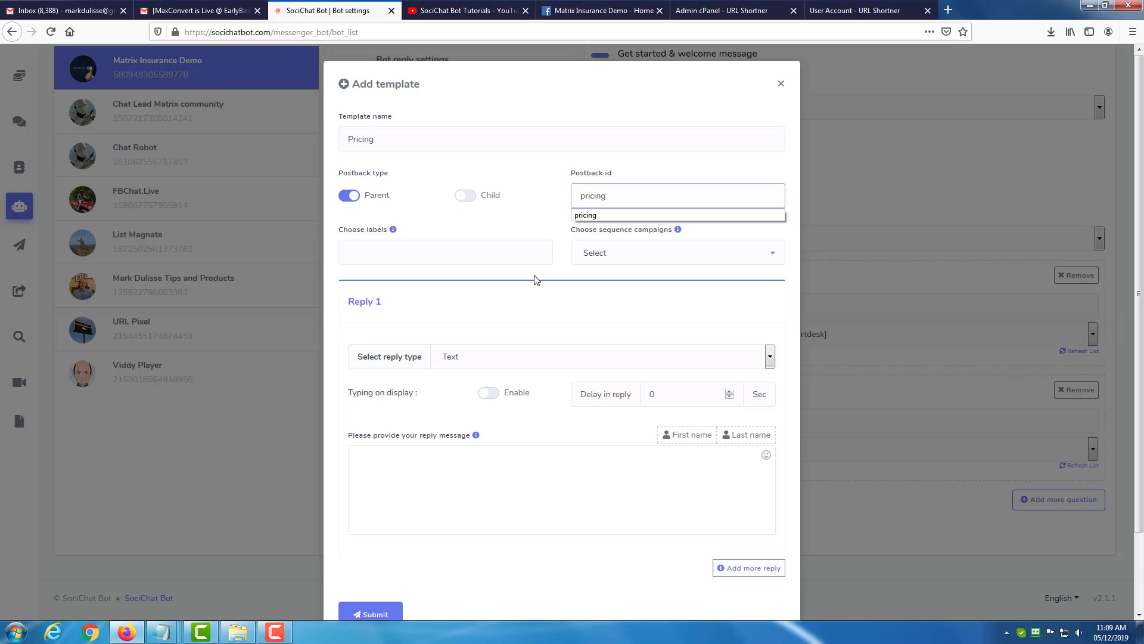
{"action": "left_click", "coordinate": [534, 276]}
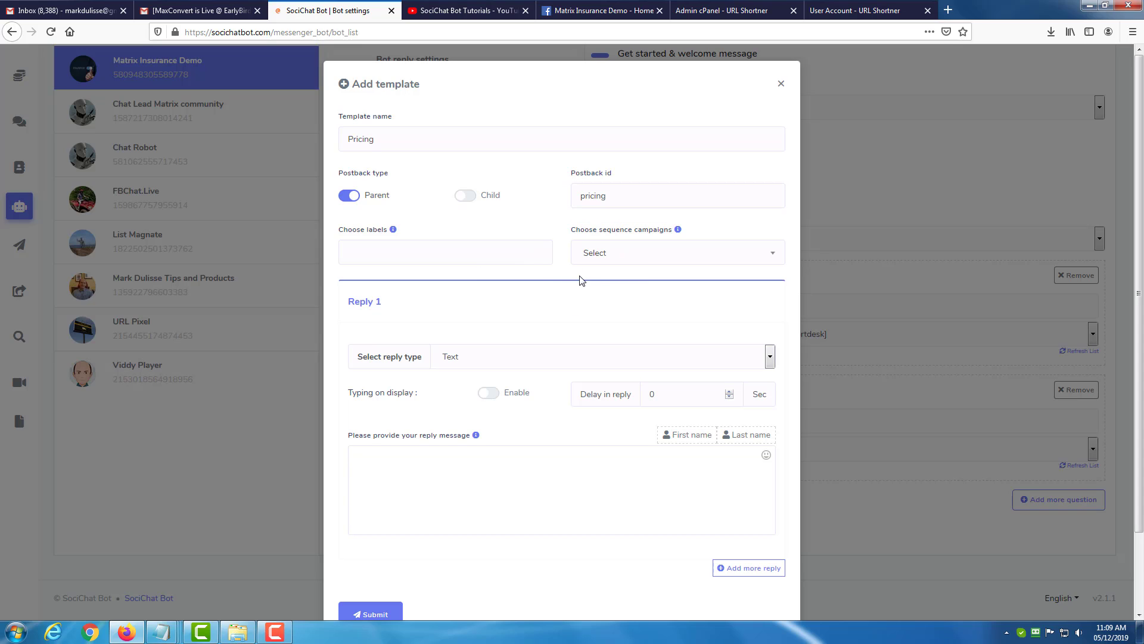
{"action": "left_click", "coordinate": [613, 261]}
{"action": "left_click", "coordinate": [547, 281]}
{"action": "scroll", "coordinate": [545, 304], "scroll_direction": "down", "scroll_amount": 2}
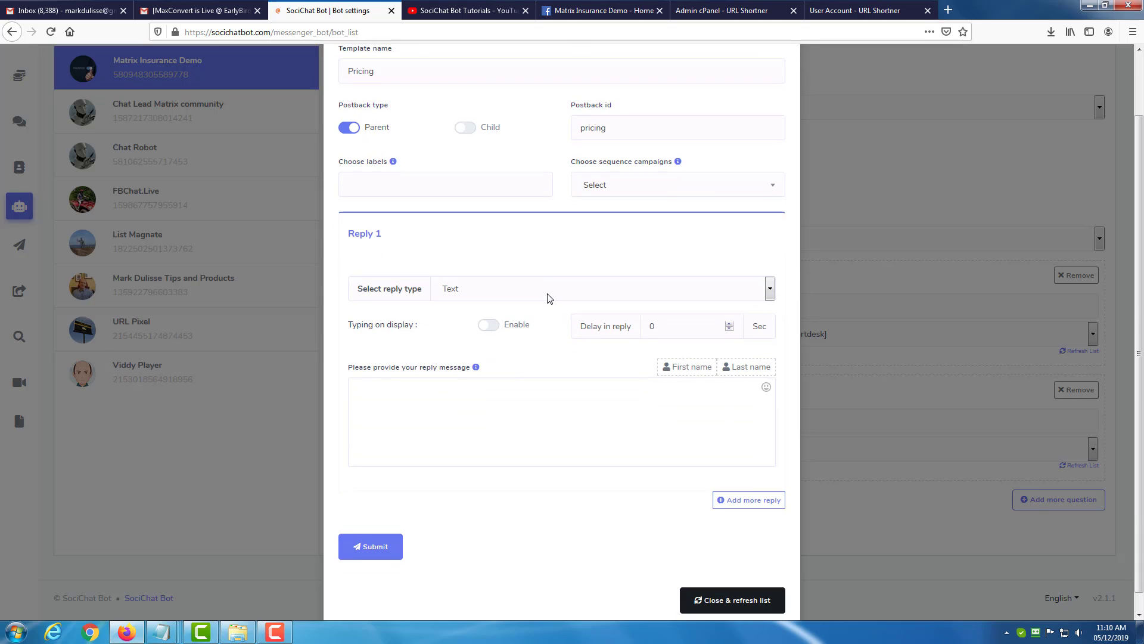
Set the Pricing reply type to Text with buttons, with typing display enabled, a 2-second delay and the message "Awesome, click button for pricing.".
{"action": "left_click", "coordinate": [549, 298]}
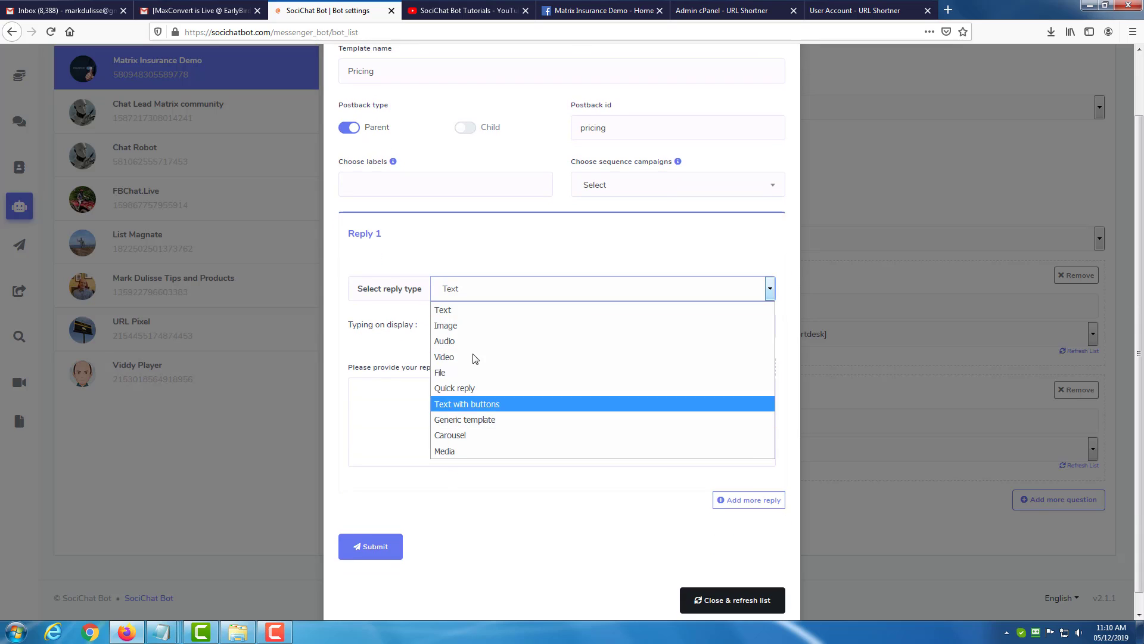
{"action": "left_click", "coordinate": [467, 420]}
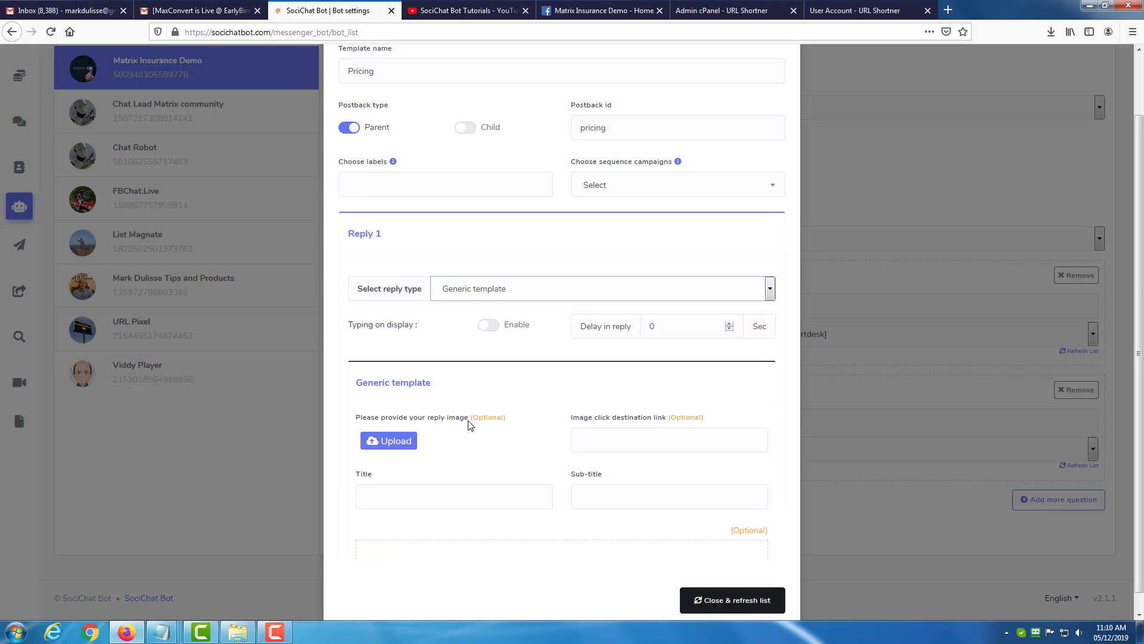
{"action": "left_click", "coordinate": [534, 286]}
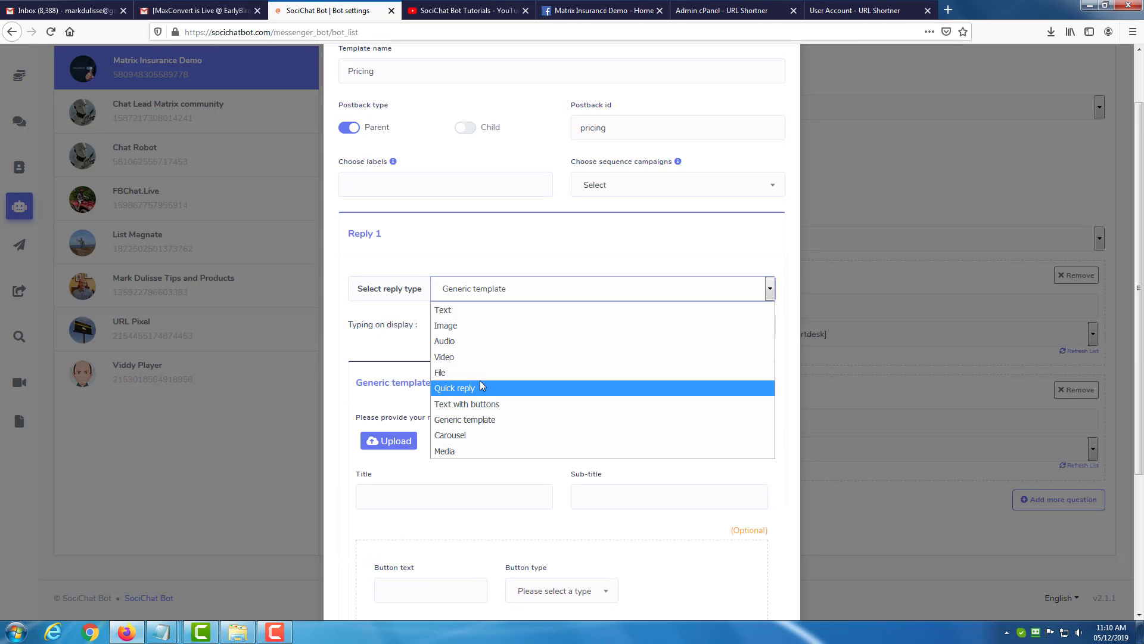
{"action": "left_click", "coordinate": [483, 401]}
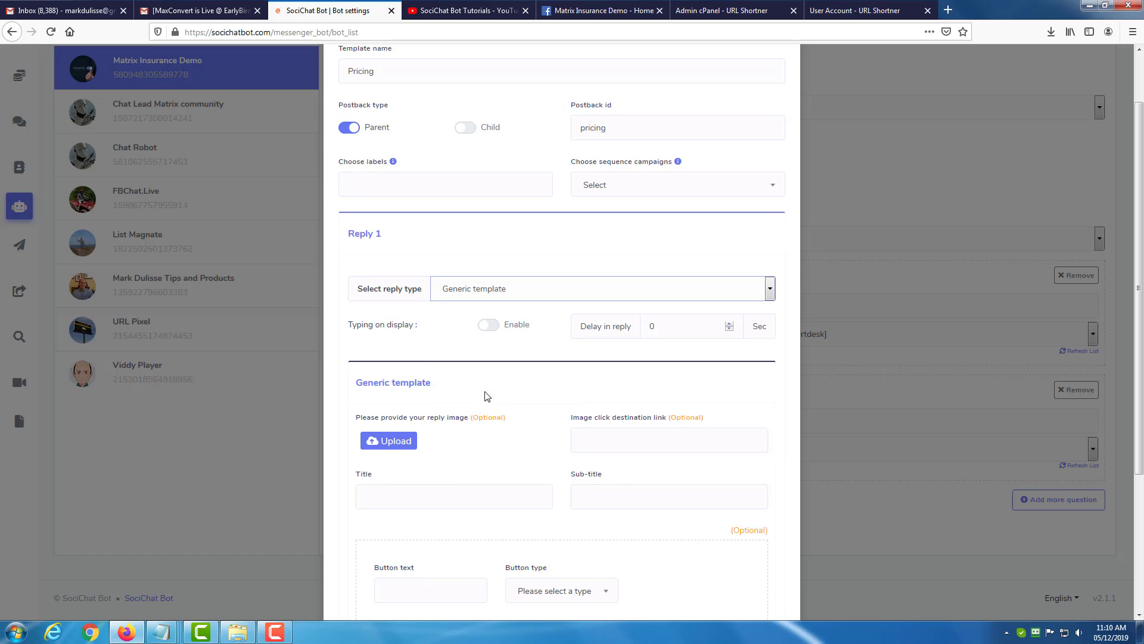
{"action": "left_click", "coordinate": [489, 326]}
{"action": "left_click_drag", "start_coordinate": [663, 331], "coordinate": [626, 331]}
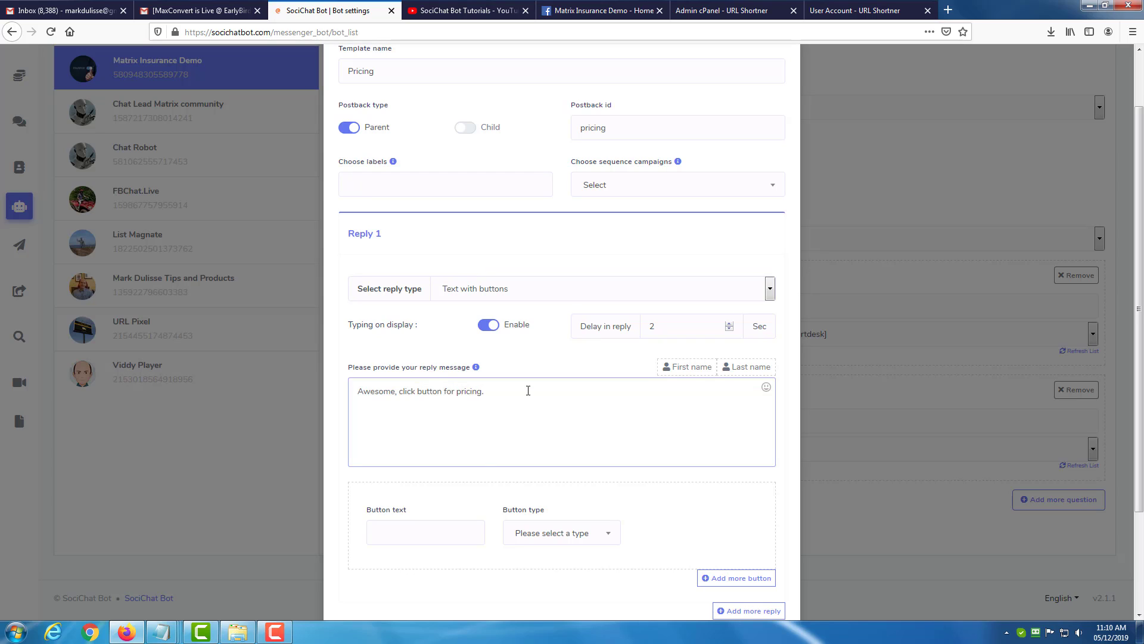
{"action": "left_click", "coordinate": [426, 540]}
{"action": "type", "text": "Pri"}
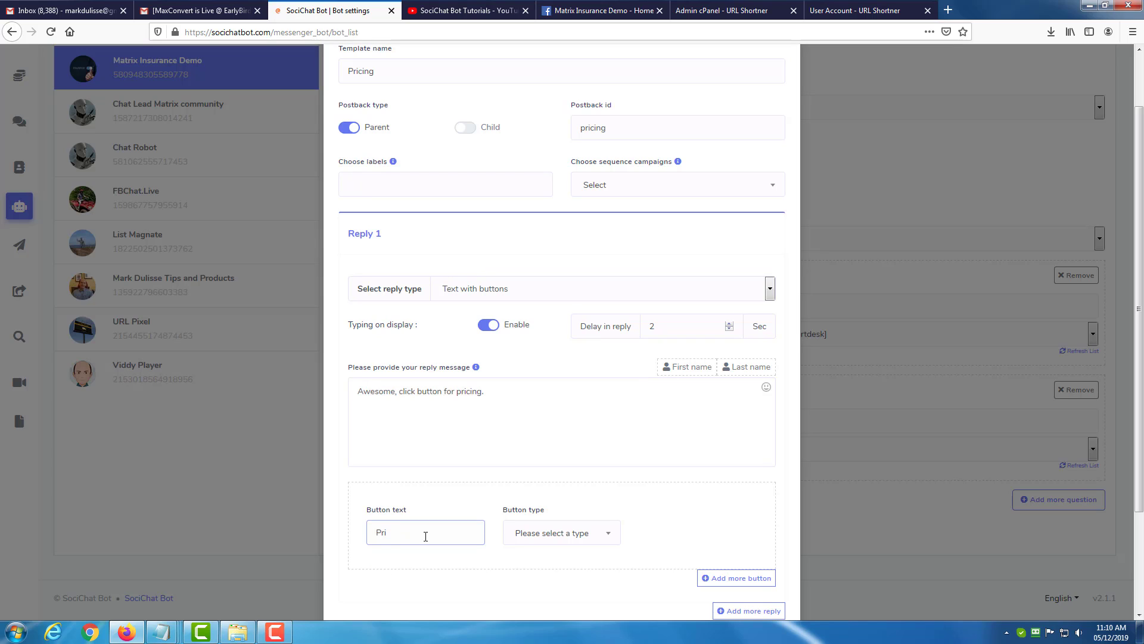
{"action": "type", "text": "xingcing"}
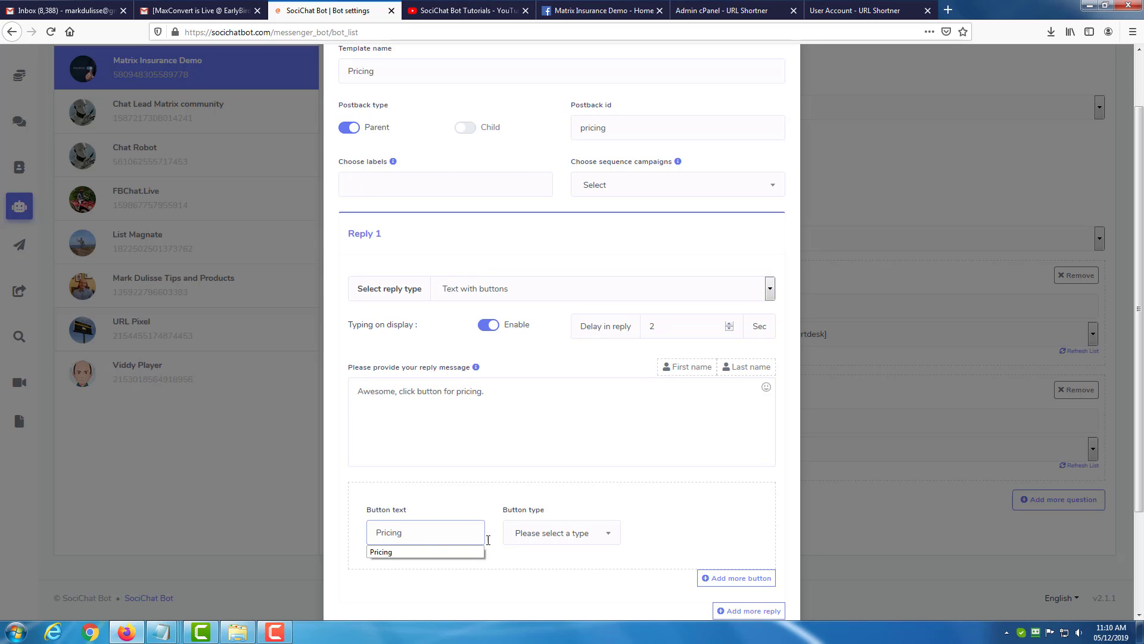
{"action": "left_click", "coordinate": [544, 534]}
{"action": "left_click", "coordinate": [555, 471]}
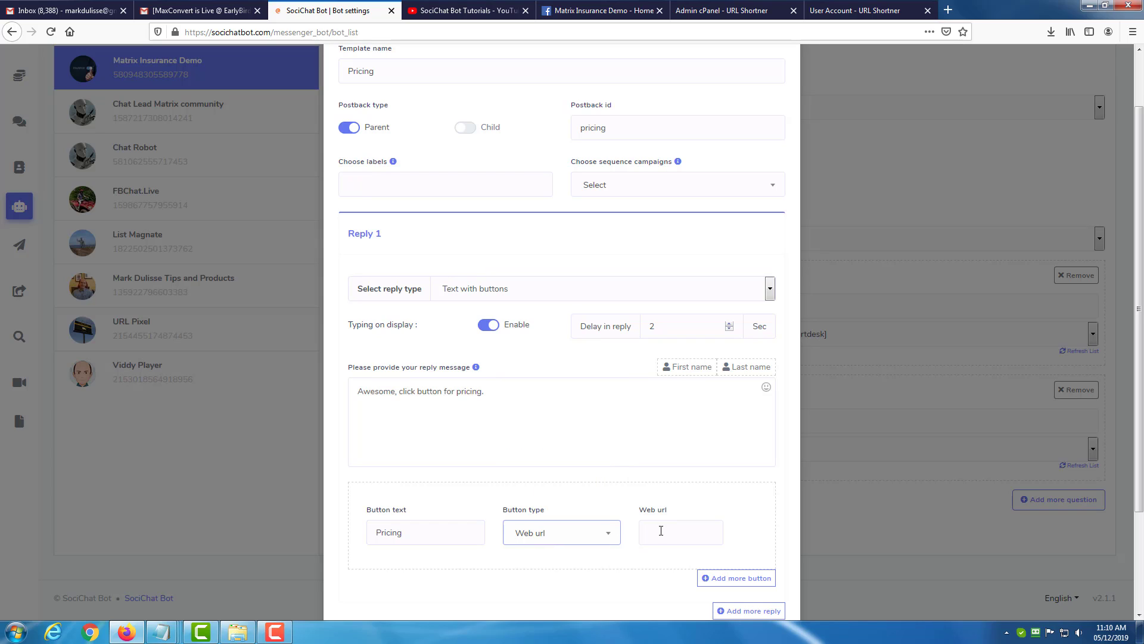
{"action": "left_click", "coordinate": [661, 530]}
{"action": "type", "text": "https://"}
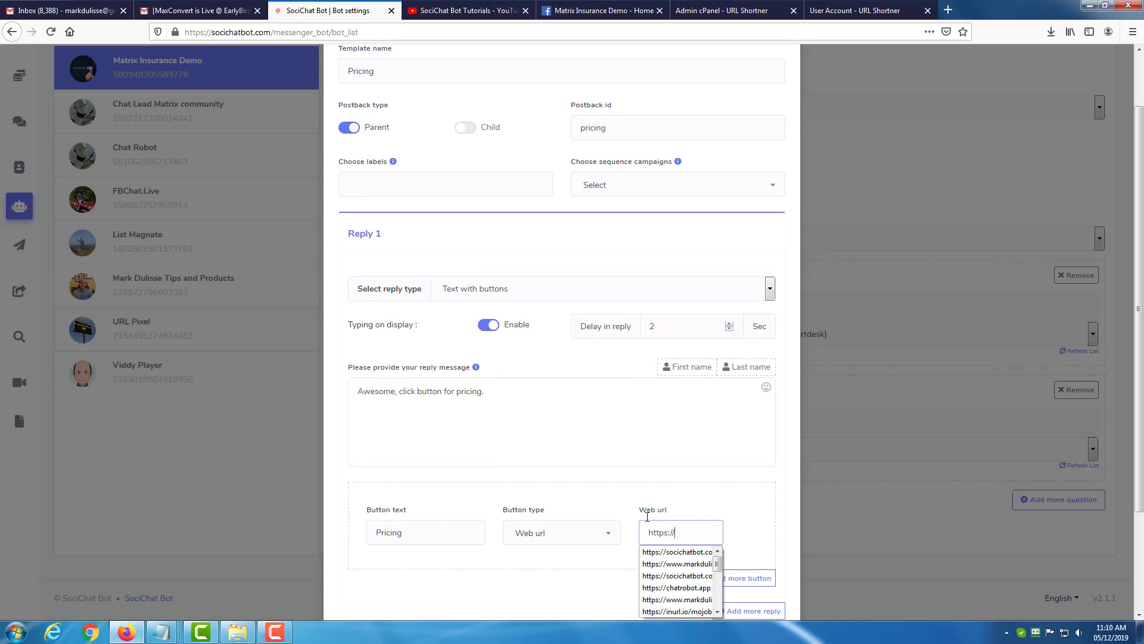
{"action": "type", "text": "socichatbot.com"}
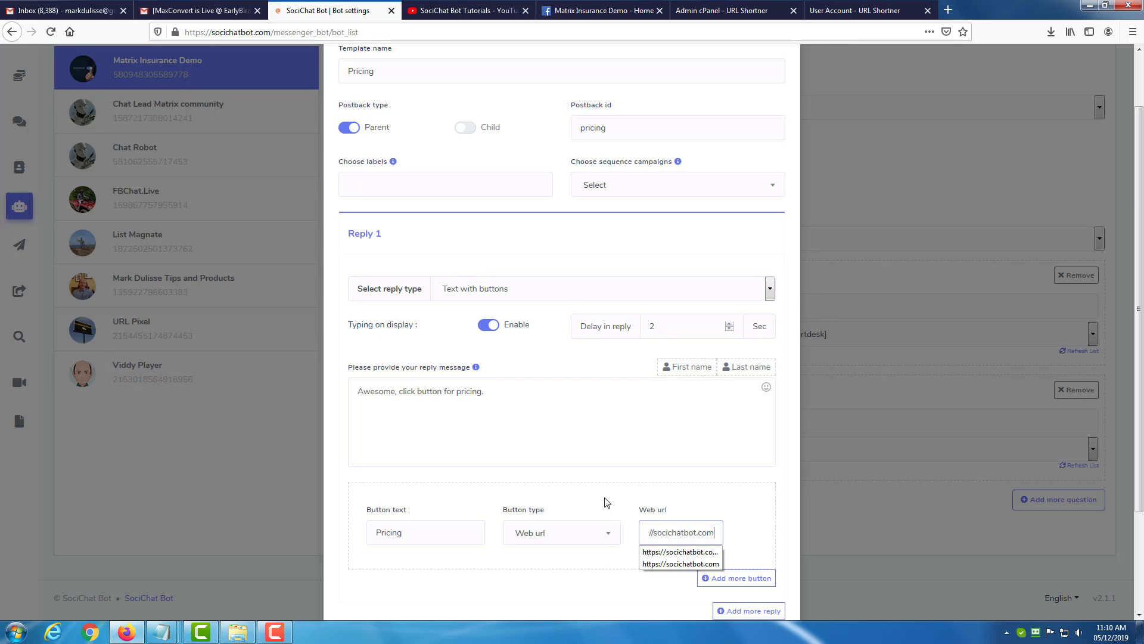
Submit the Pricing template and close the form, refreshing the reply template list.
{"action": "scroll", "coordinate": [606, 503], "scroll_direction": "down", "scroll_amount": 2}
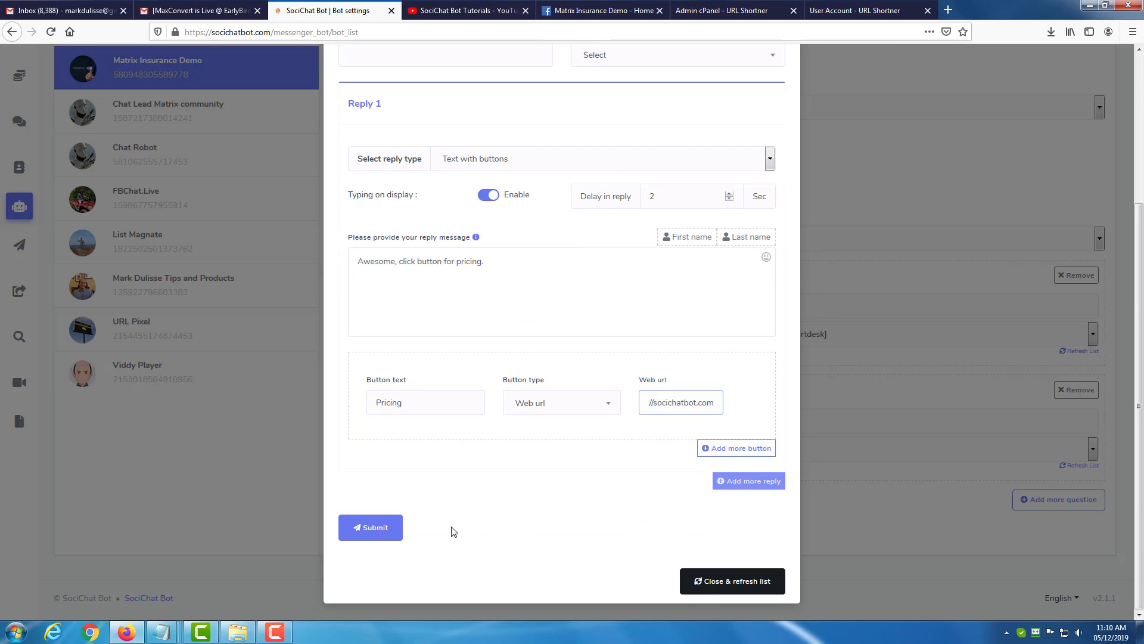
{"action": "left_click", "coordinate": [360, 541]}
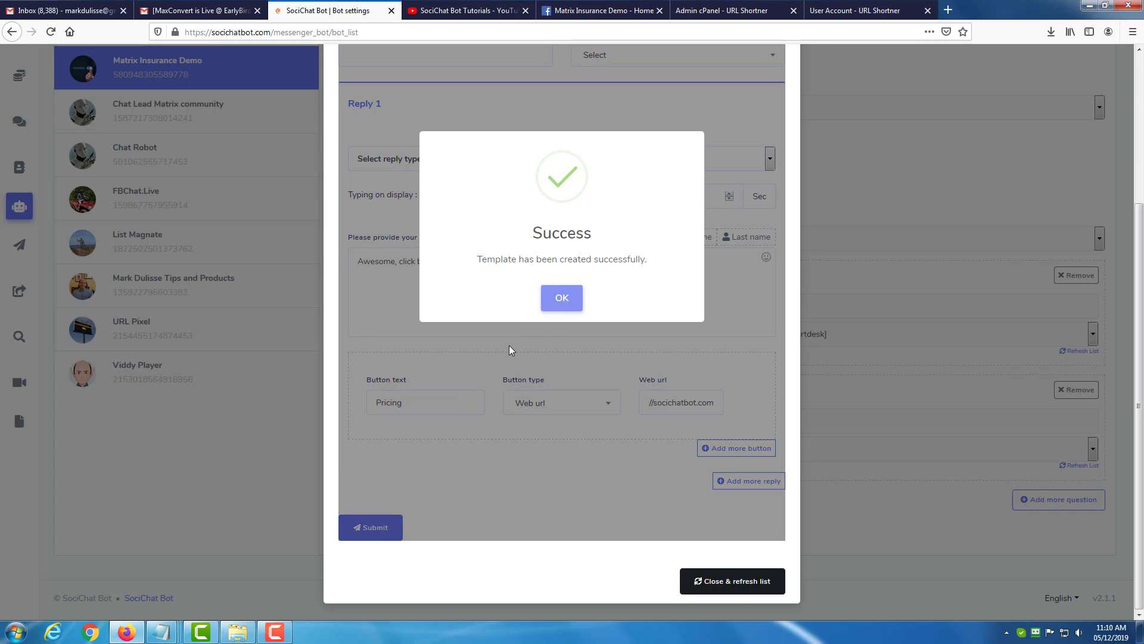
{"action": "left_click", "coordinate": [557, 300]}
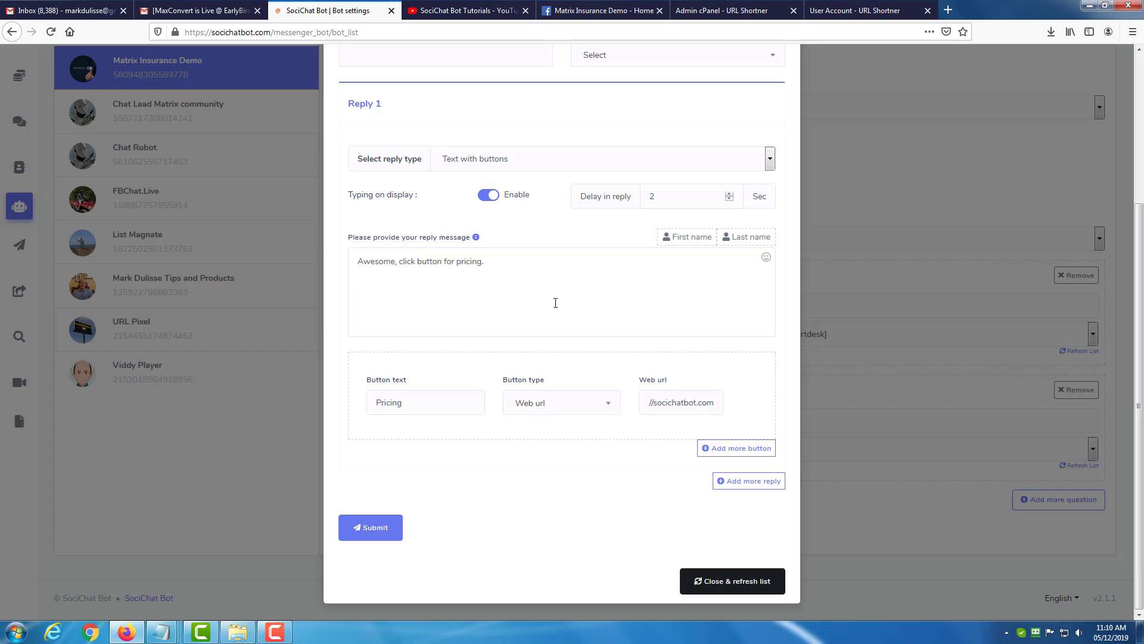
{"action": "left_click", "coordinate": [724, 587]}
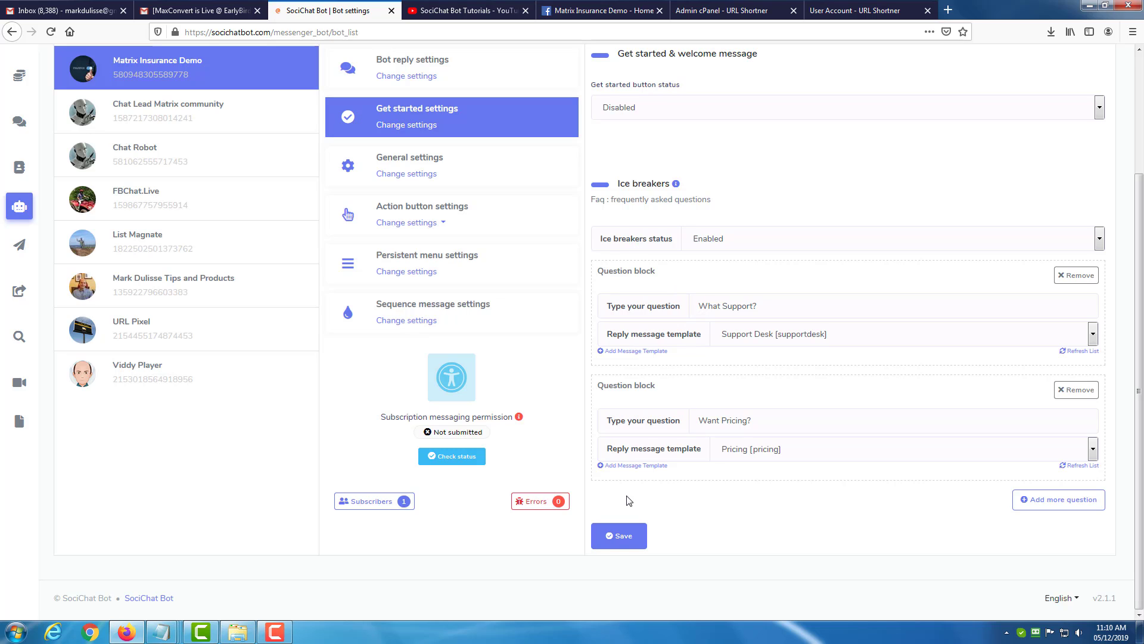
Save the get started settings with both ice breaker question blocks.
{"action": "left_click", "coordinate": [626, 536]}
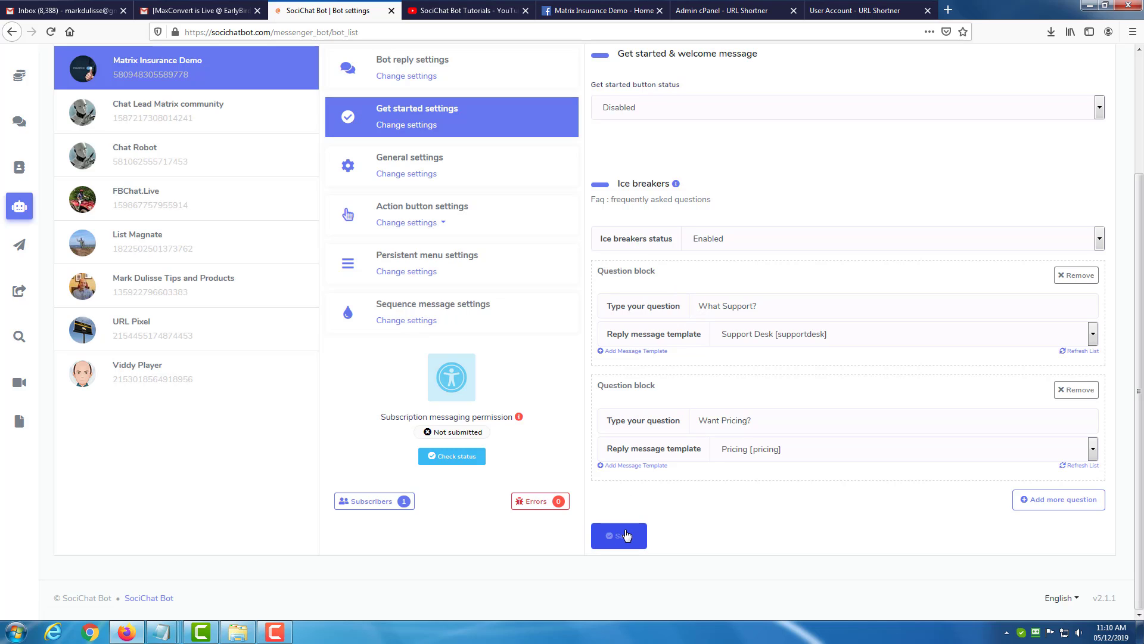
{"action": "scroll", "coordinate": [660, 276], "scroll_direction": "up", "scroll_amount": 5}
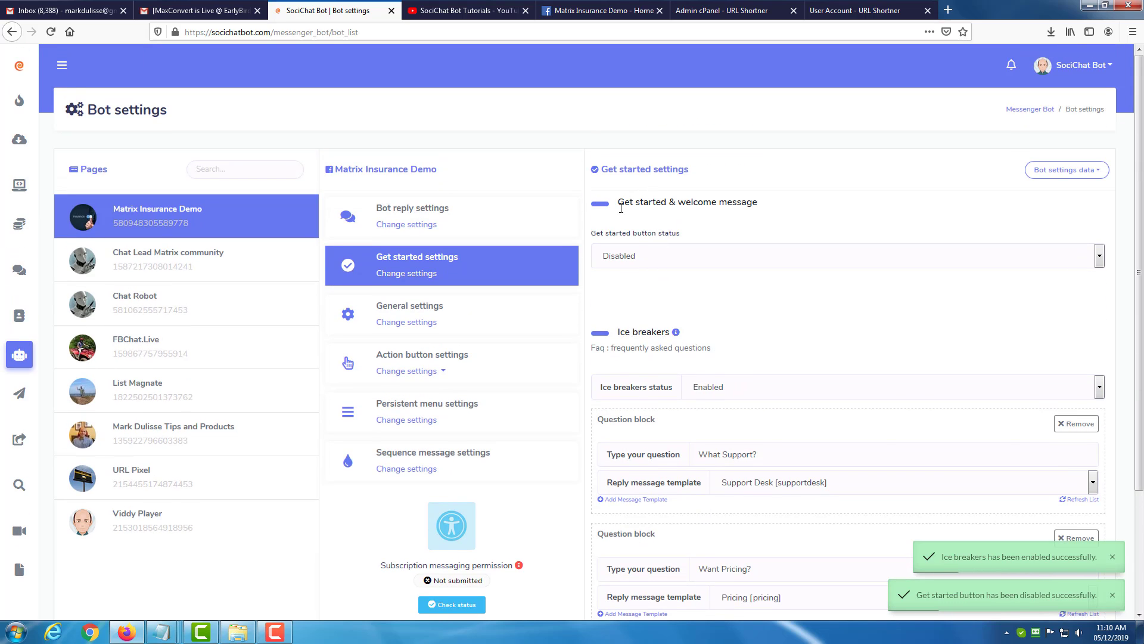
Review the ice breakers reference on client requirements and page profile priority, and close it.
{"action": "scroll", "coordinate": [651, 267], "scroll_direction": "down", "scroll_amount": 1}
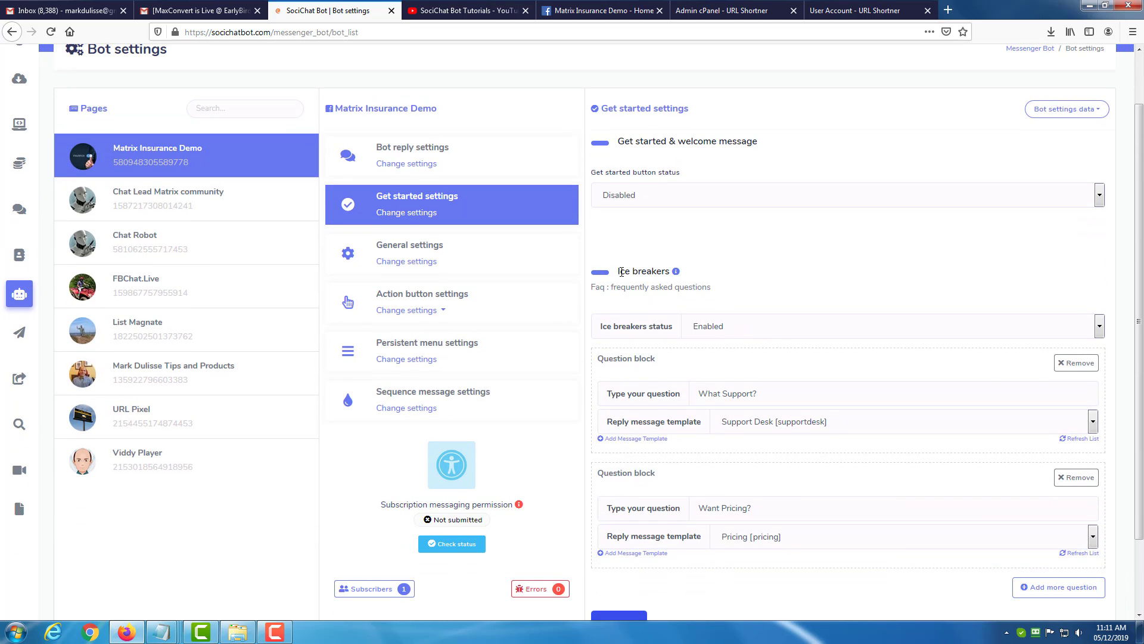
{"action": "left_click_drag", "start_coordinate": [621, 272], "coordinate": [663, 273]}
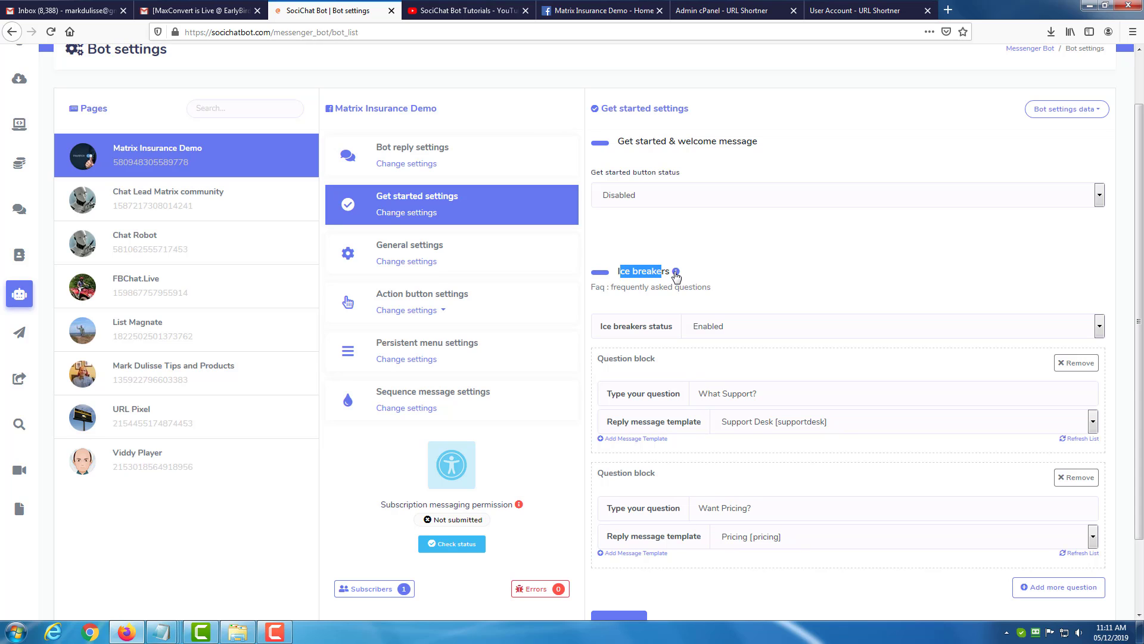
{"action": "left_click", "coordinate": [676, 272]}
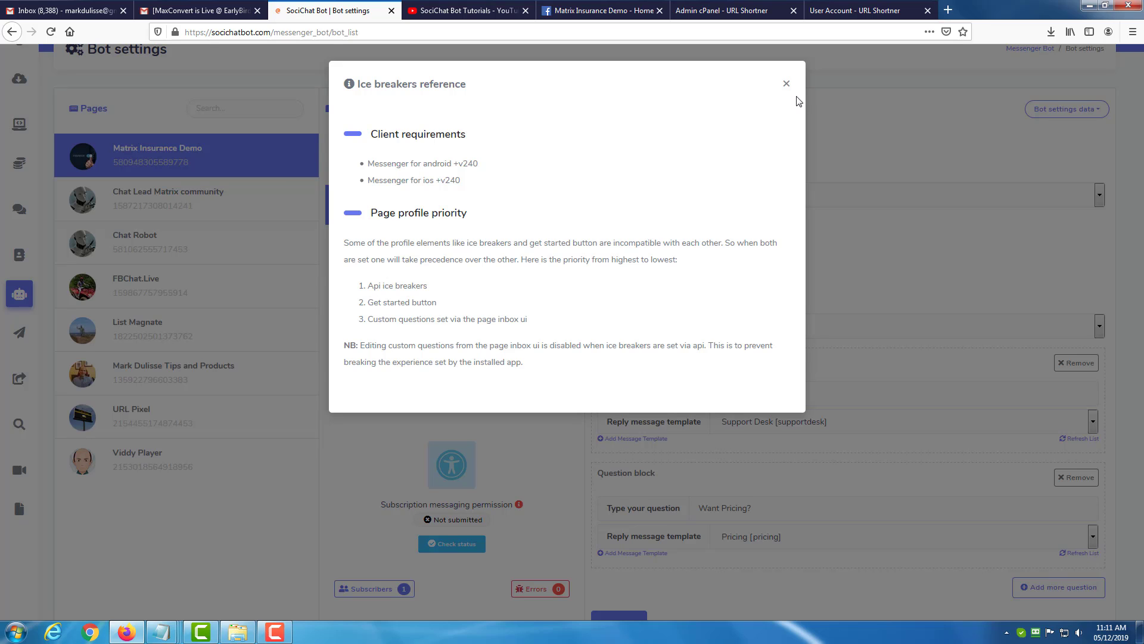
{"action": "left_click", "coordinate": [785, 84]}
Reload the Matrix Insurance Demo page on Facebook and open a test chat from its Send Message button.
{"action": "left_click", "coordinate": [587, 15]}
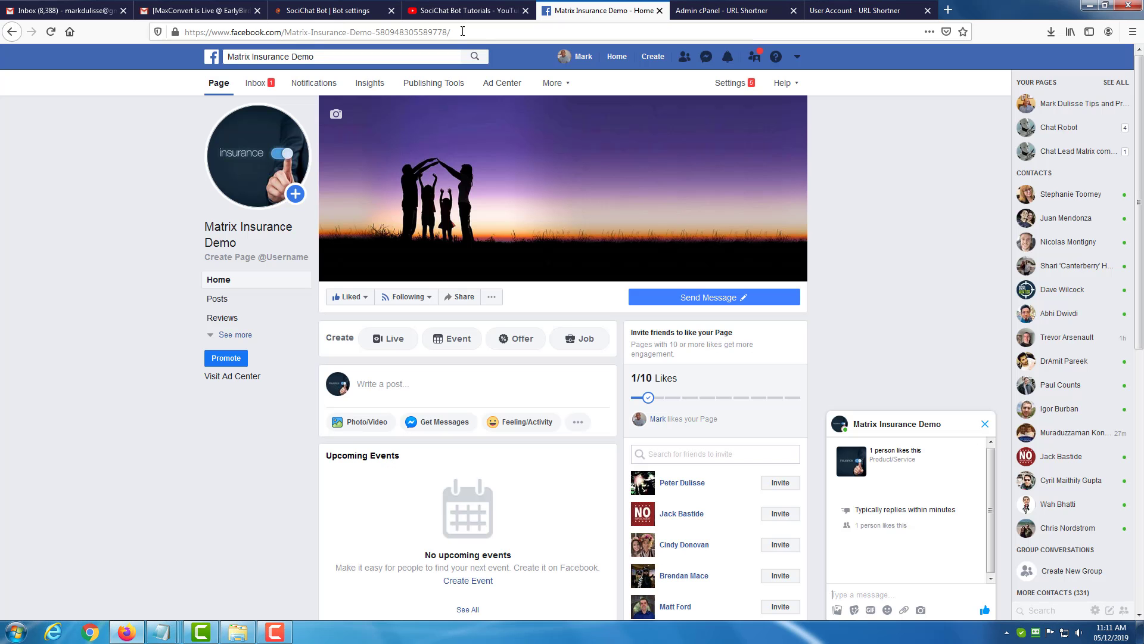
{"action": "left_click", "coordinate": [51, 31]}
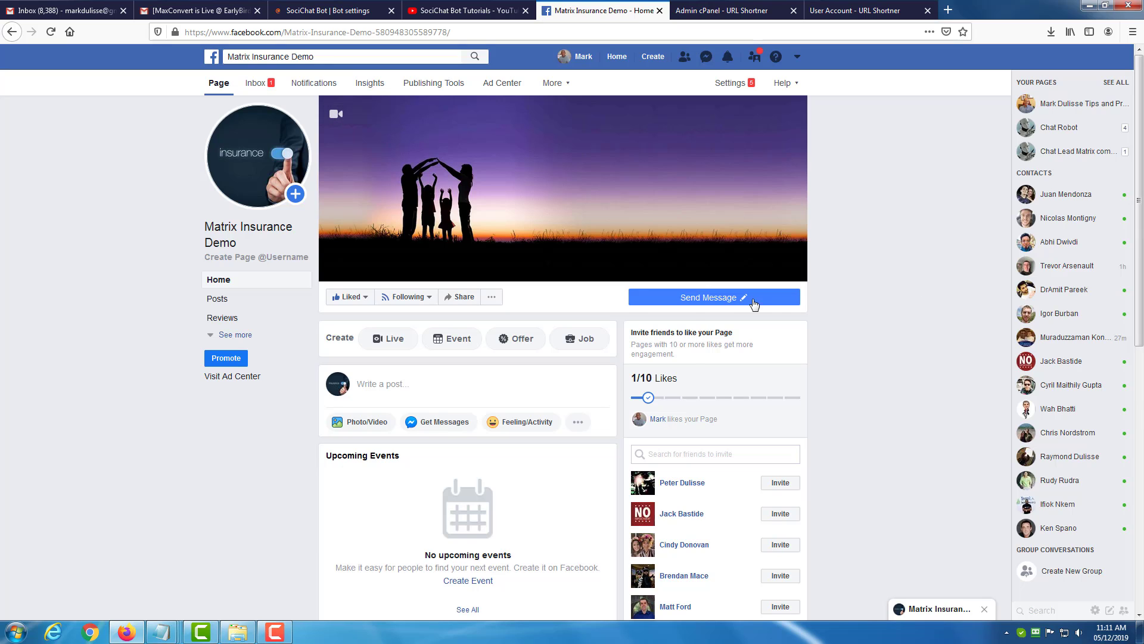
{"action": "left_click", "coordinate": [694, 298]}
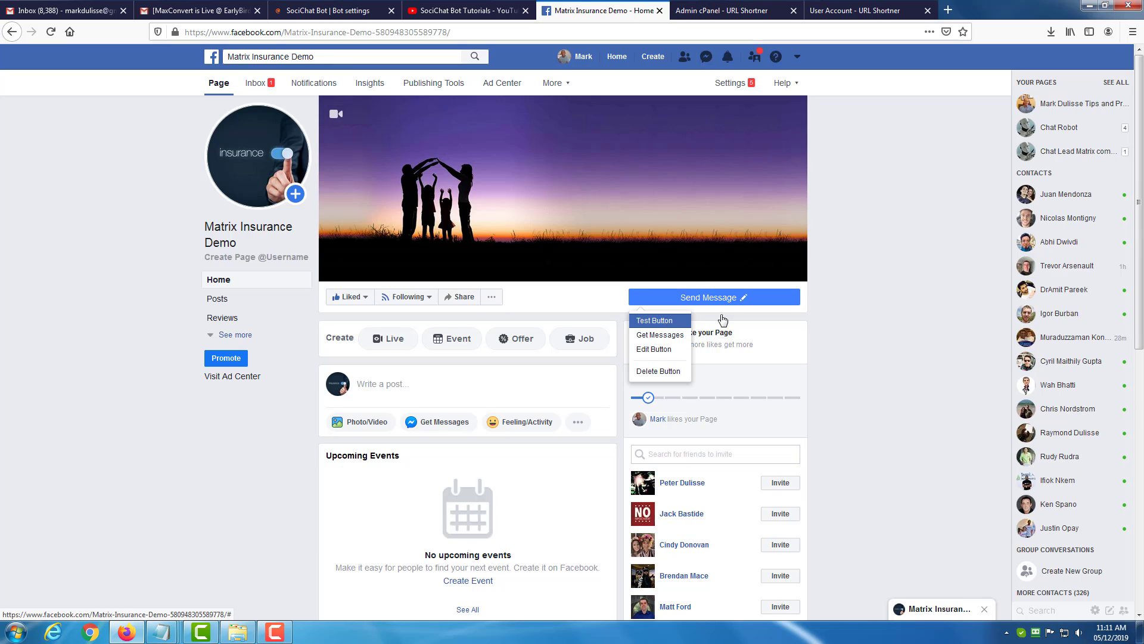
{"action": "left_click", "coordinate": [829, 305]}
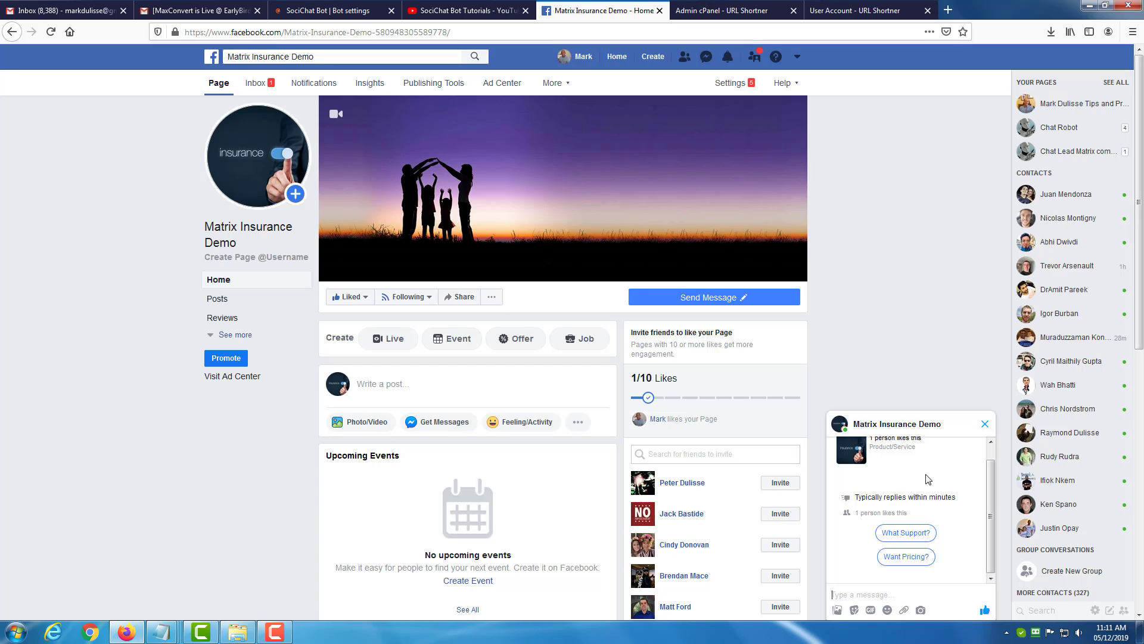
Test the "What Support?" ice breaker in the chat by following its Help Desk link, and close the opened page.
{"action": "left_click", "coordinate": [892, 535]}
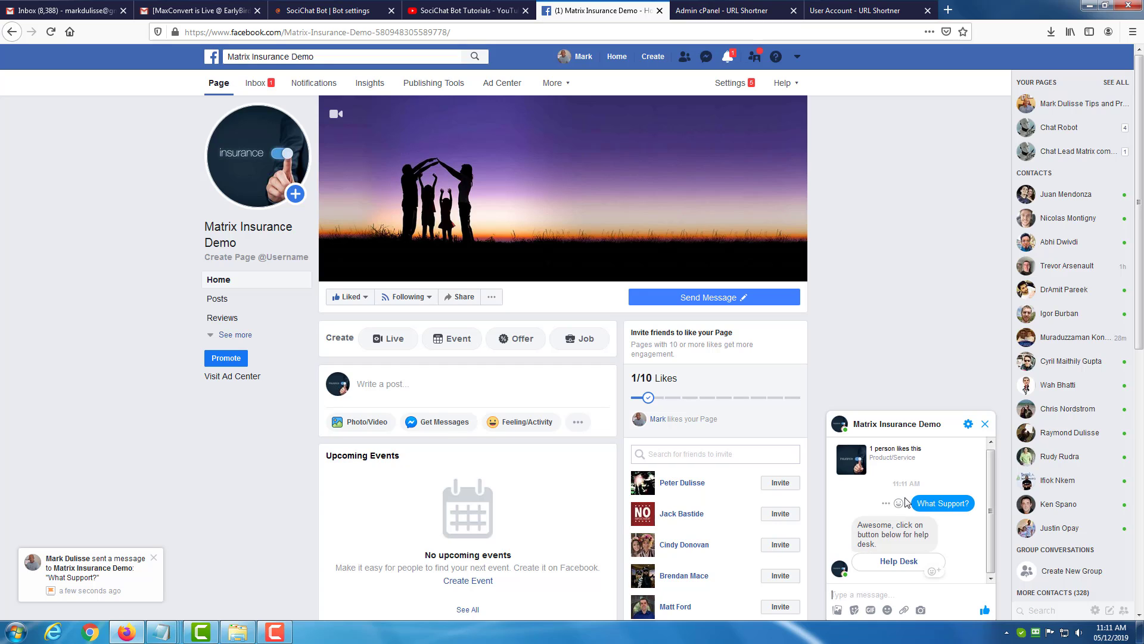
{"action": "left_click", "coordinate": [898, 561]}
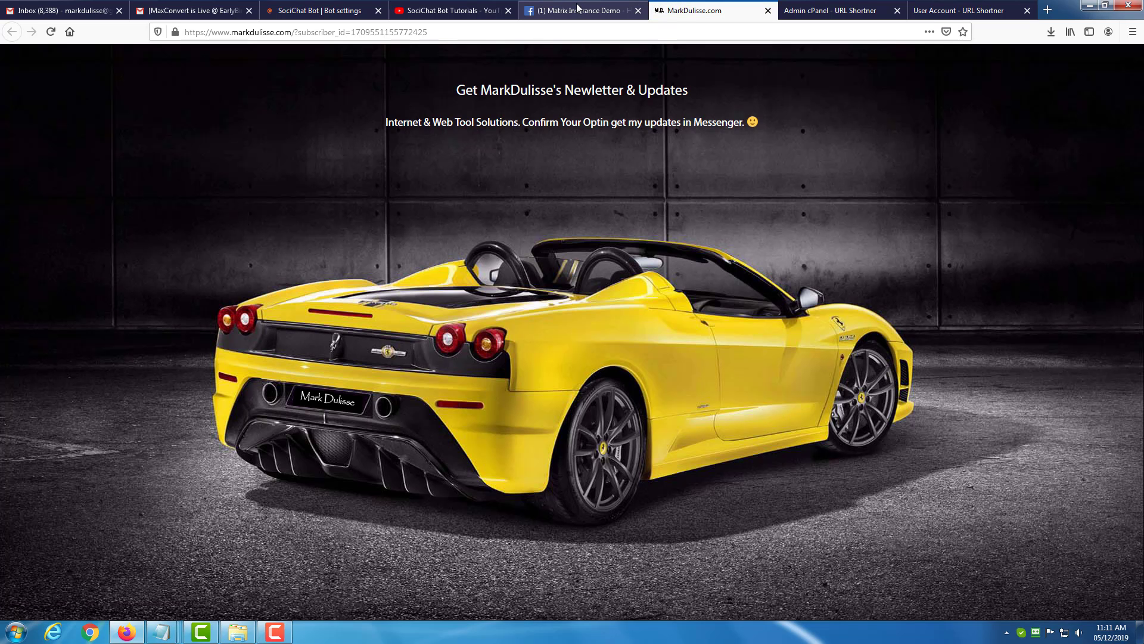
{"action": "left_click", "coordinate": [768, 11]}
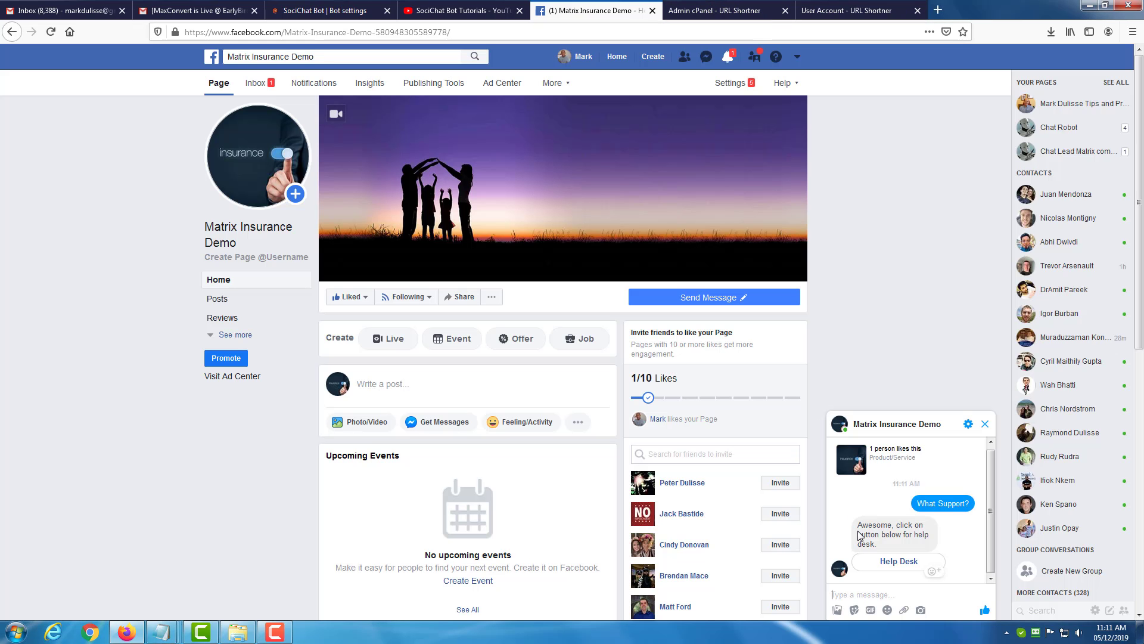
{"action": "scroll", "coordinate": [947, 491], "scroll_direction": "up", "scroll_amount": 1}
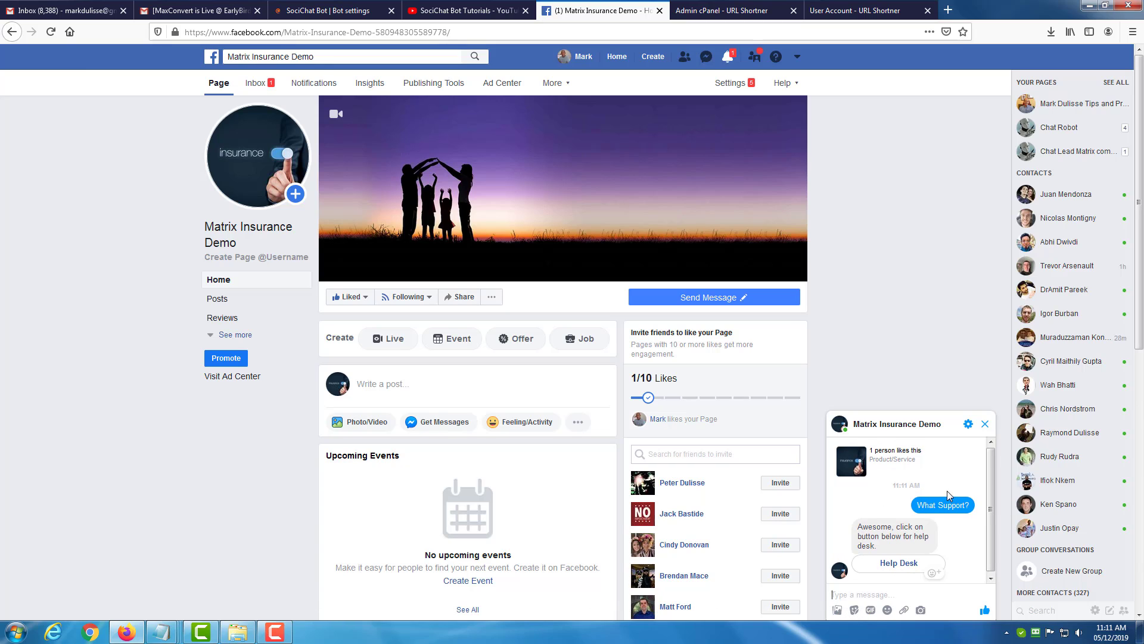
Delete the test conversation with Matrix Insurance Demo and reopen the chat by testing the Send Message button.
{"action": "left_click", "coordinate": [967, 427]}
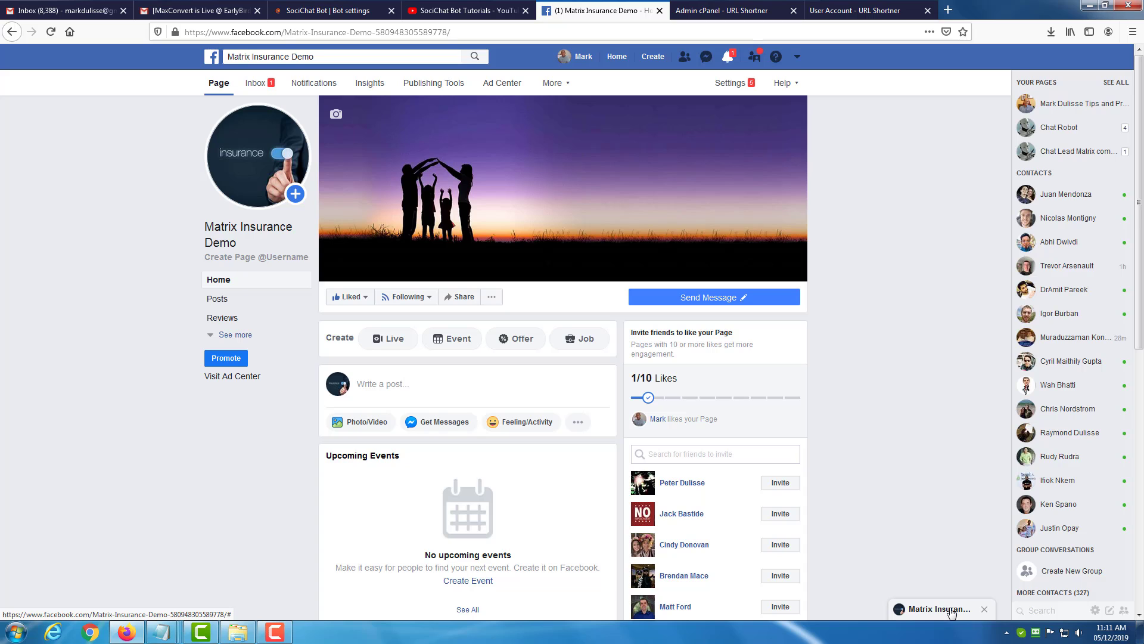
{"action": "left_click", "coordinate": [952, 610]}
{"action": "left_click", "coordinate": [968, 424]}
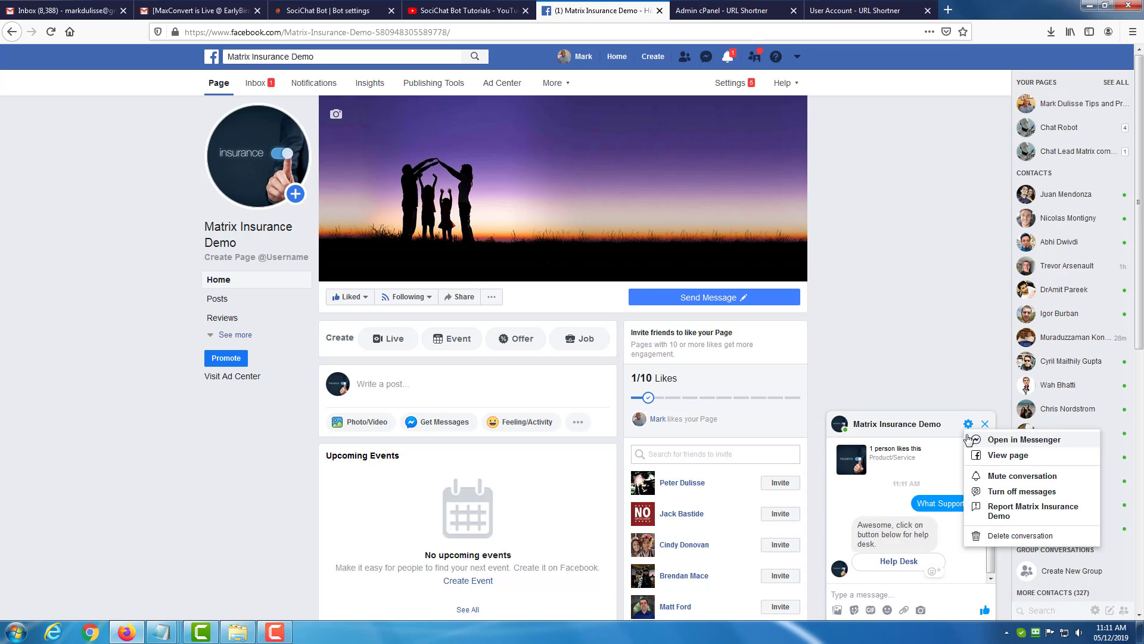
{"action": "left_click", "coordinate": [1007, 536]}
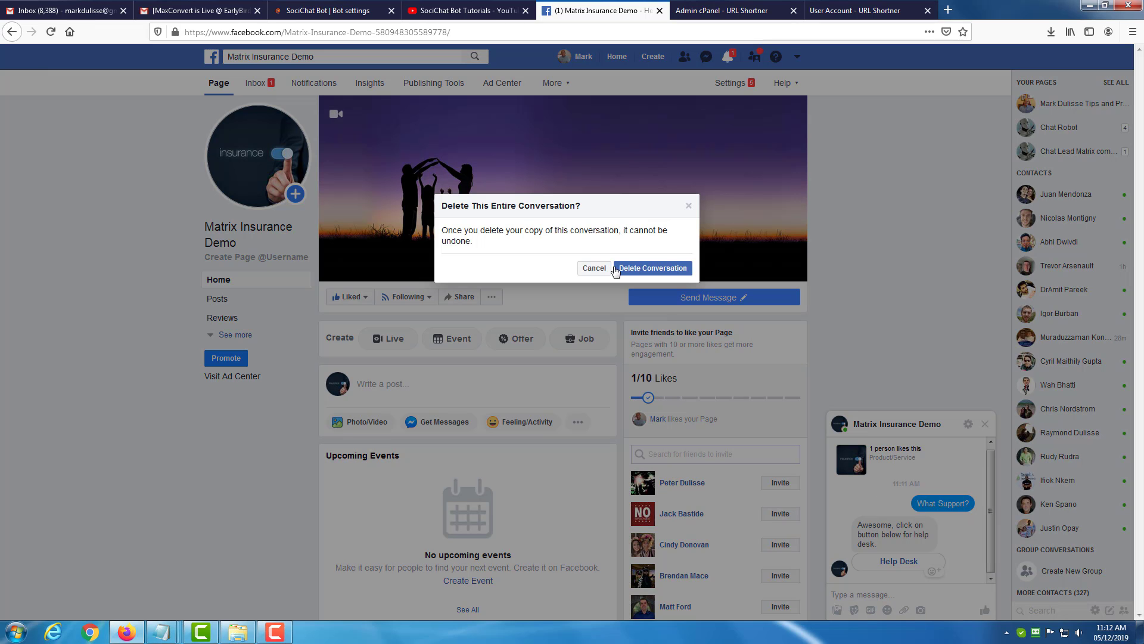
{"action": "left_click", "coordinate": [618, 270]}
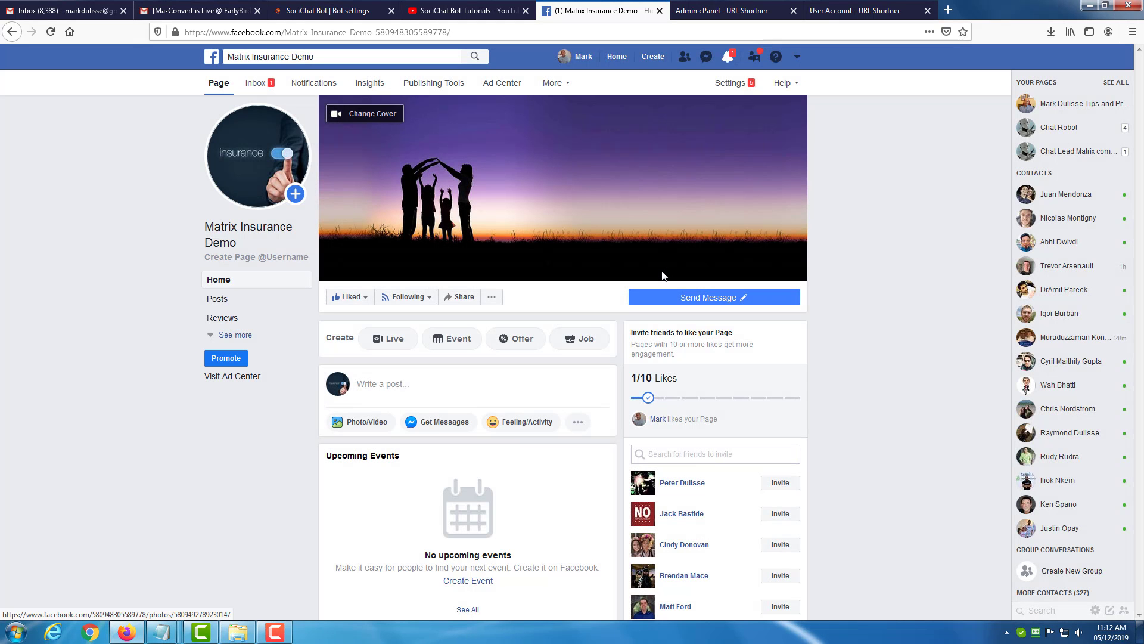
{"action": "mouse_move", "coordinate": [655, 298]}
{"action": "left_click", "coordinate": [653, 321]}
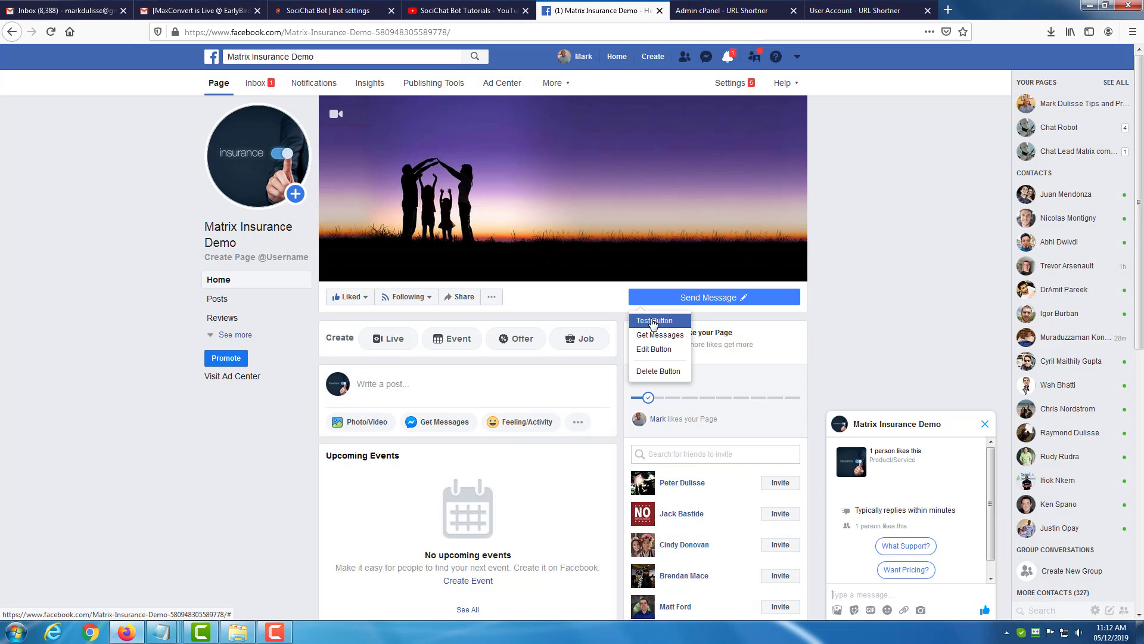
Return to the SociChat Bot settings and change the first ice breaker question to "Want Support?".
{"action": "left_click", "coordinate": [305, 11]}
{"action": "scroll", "coordinate": [677, 289], "scroll_direction": "down", "scroll_amount": 1}
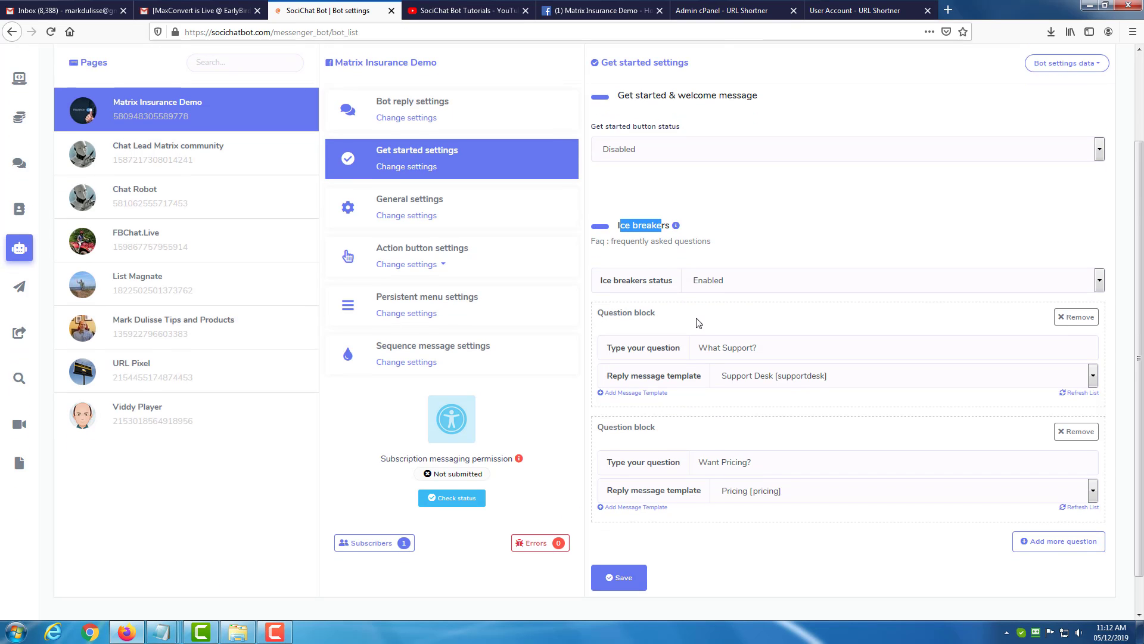
{"action": "left_click_drag", "start_coordinate": [721, 332], "coordinate": [710, 333]}
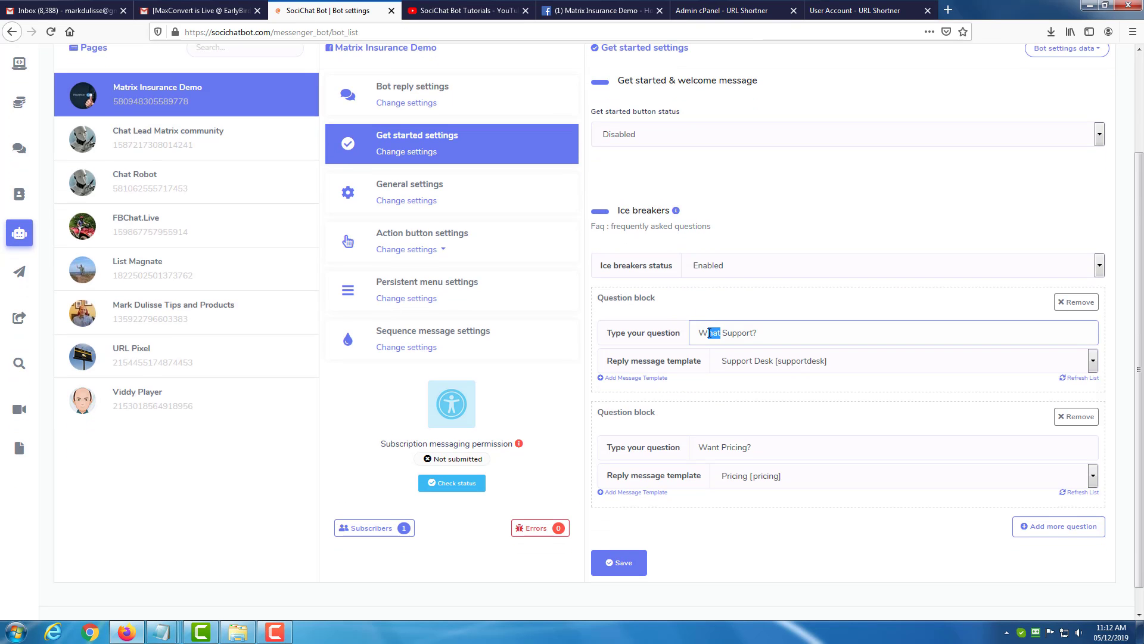
{"action": "type", "text": "ant"}
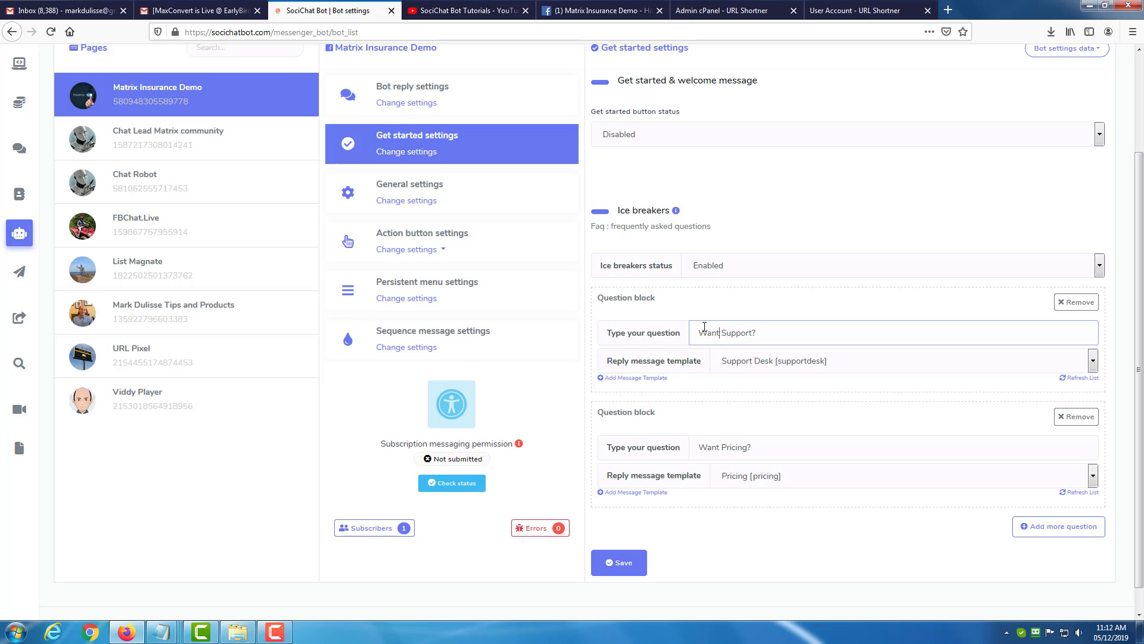
Save the get started settings with the edited ice breaker questions.
{"action": "left_click", "coordinate": [618, 565]}
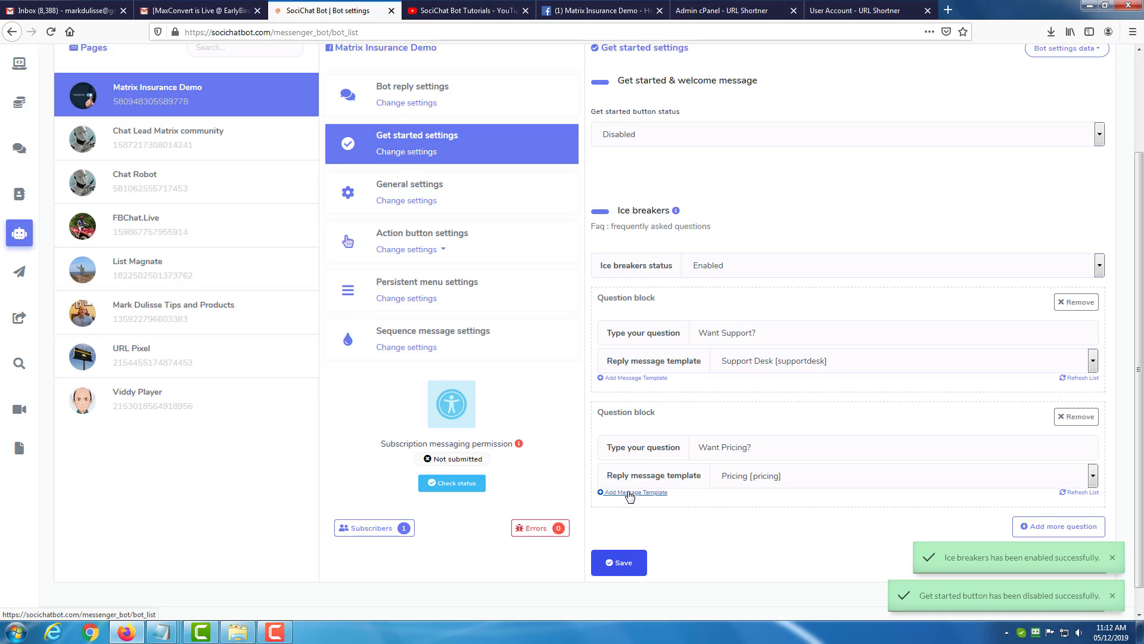
{"action": "scroll", "coordinate": [837, 502], "scroll_direction": "up", "scroll_amount": 2}
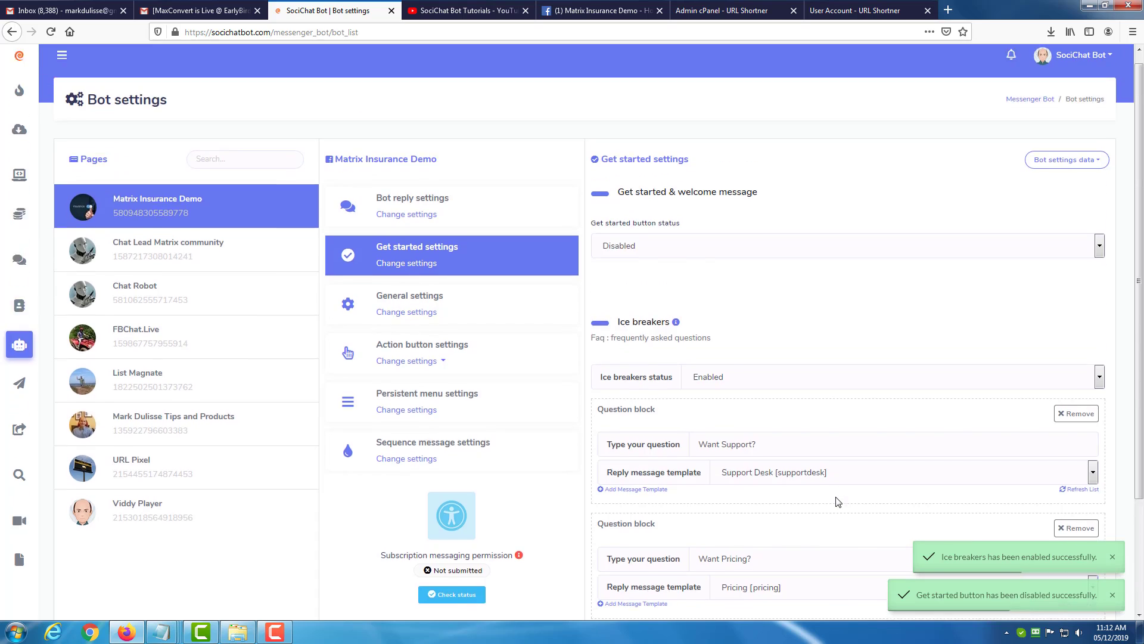
{"action": "left_click", "coordinate": [733, 376]}
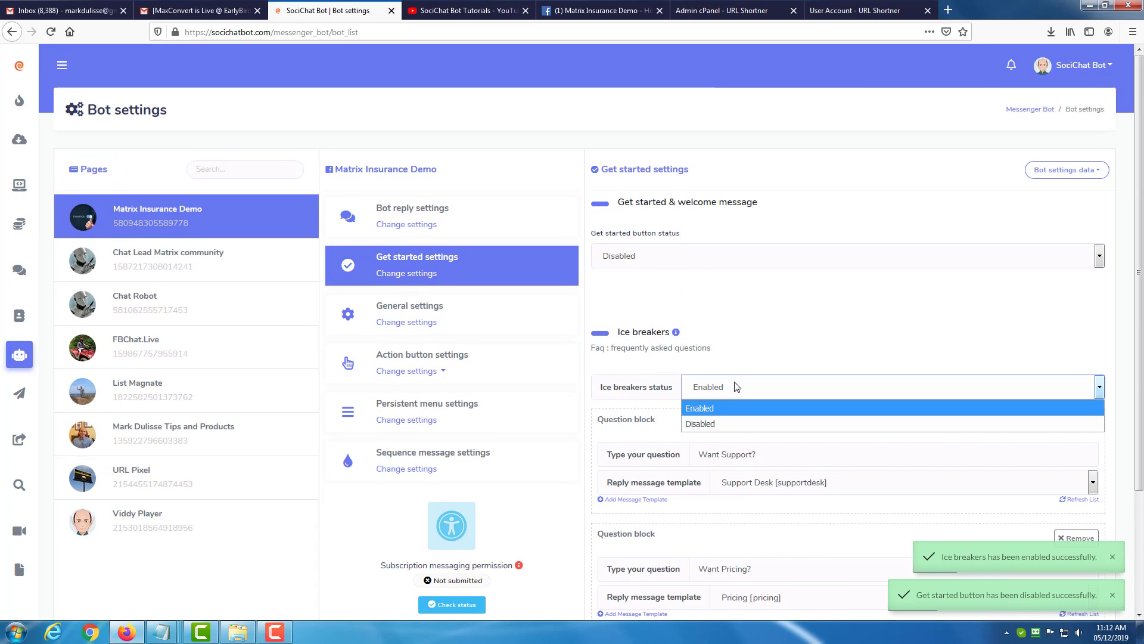
{"action": "left_click", "coordinate": [716, 423]}
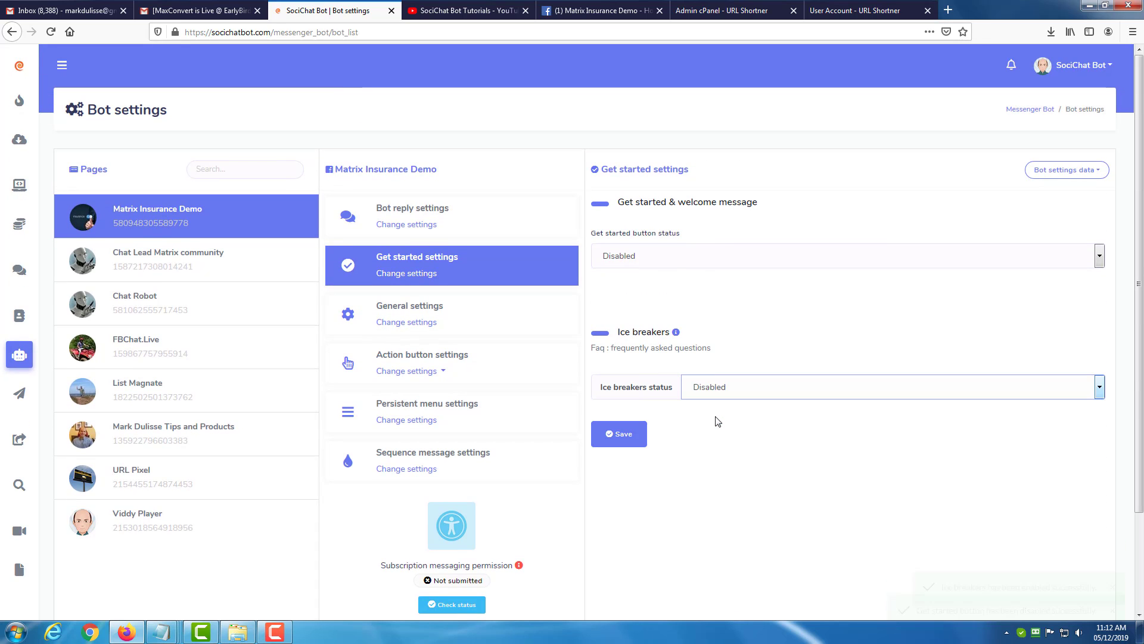
{"action": "left_click", "coordinate": [674, 265]}
{"action": "left_click", "coordinate": [667, 274]}
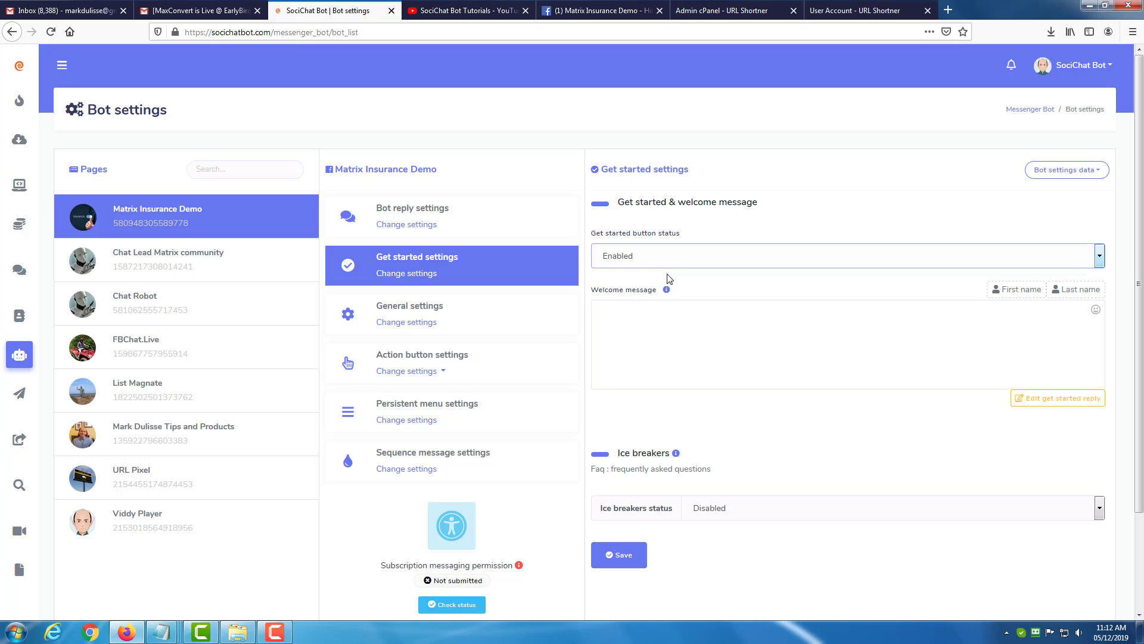
{"action": "left_click", "coordinate": [662, 313]}
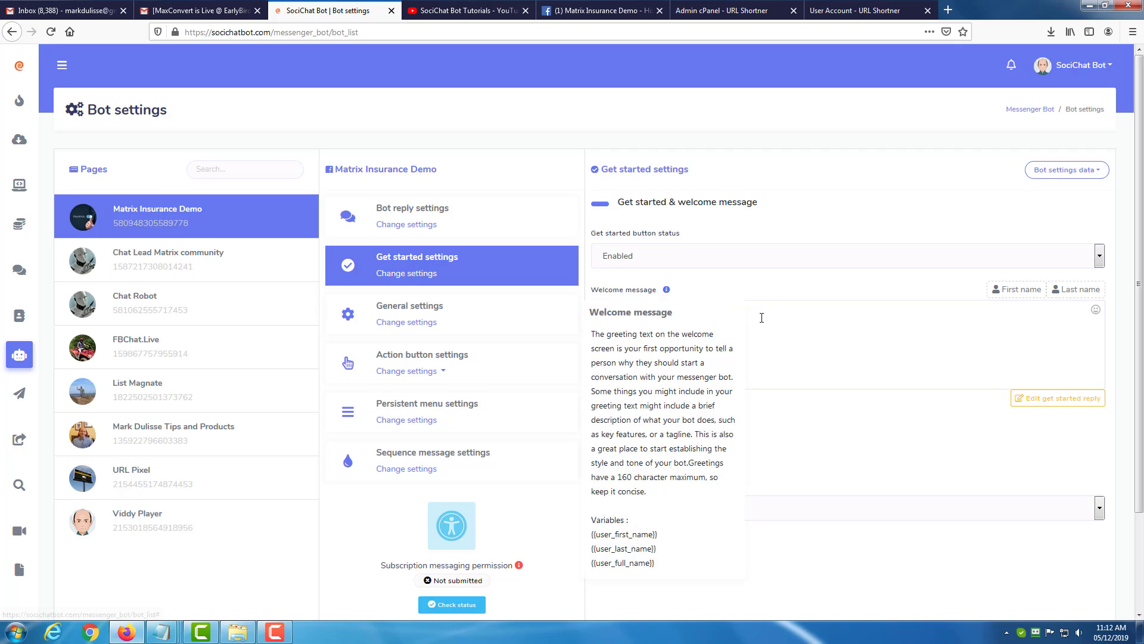
{"action": "scroll", "coordinate": [753, 443], "scroll_direction": "down", "scroll_amount": 1}
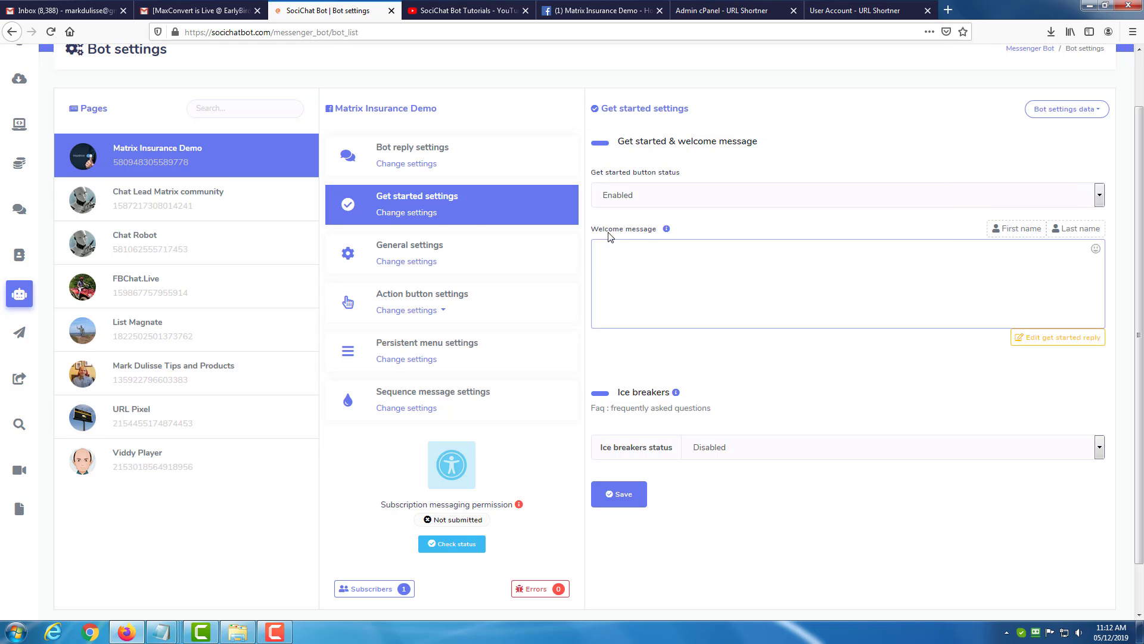
{"action": "left_click", "coordinate": [51, 31]}
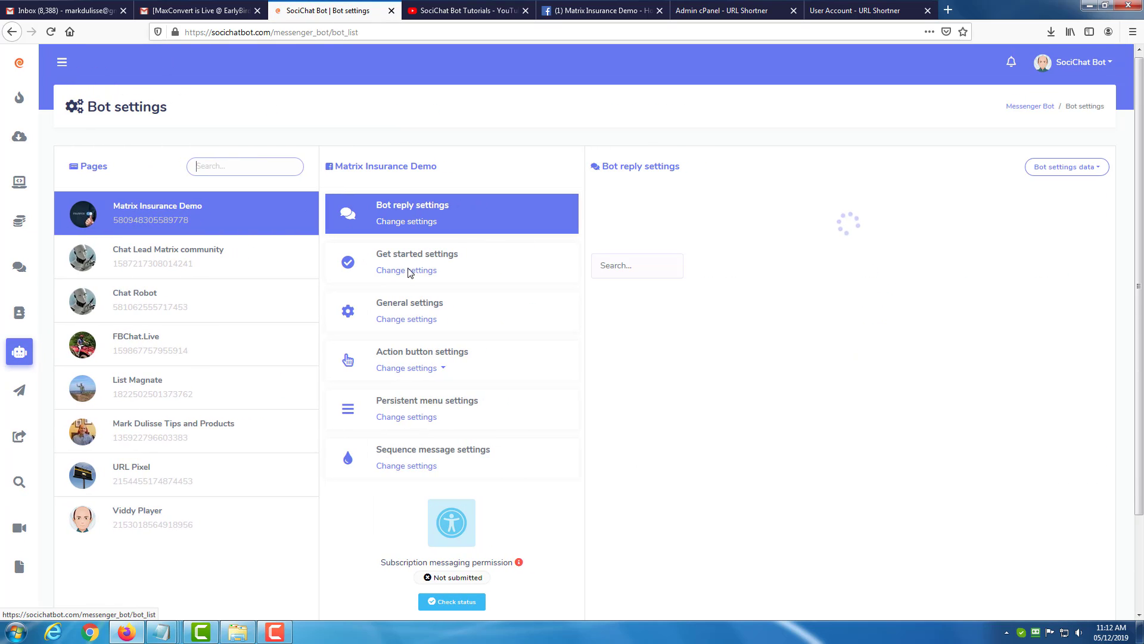
In Matrix Insurance Demo's get started settings, enable the get started button and disable the ice breakers.
{"action": "left_click", "coordinate": [410, 273]}
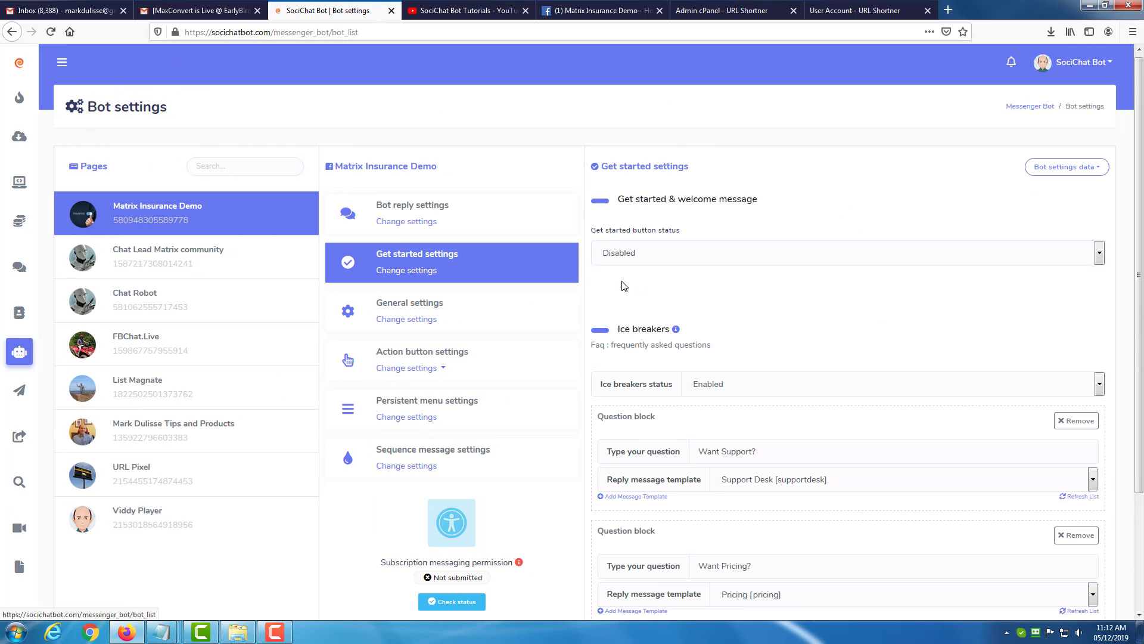
{"action": "left_click", "coordinate": [686, 253]}
{"action": "left_click", "coordinate": [687, 274]}
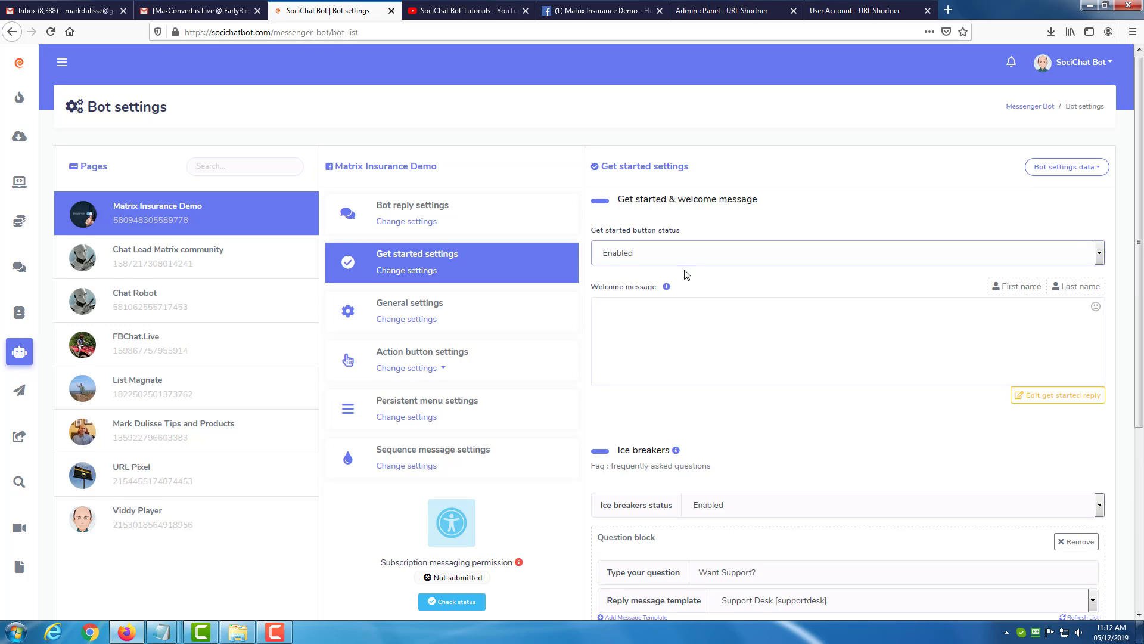
{"action": "scroll", "coordinate": [685, 273], "scroll_direction": "down", "scroll_amount": 2}
{"action": "left_click", "coordinate": [705, 383]}
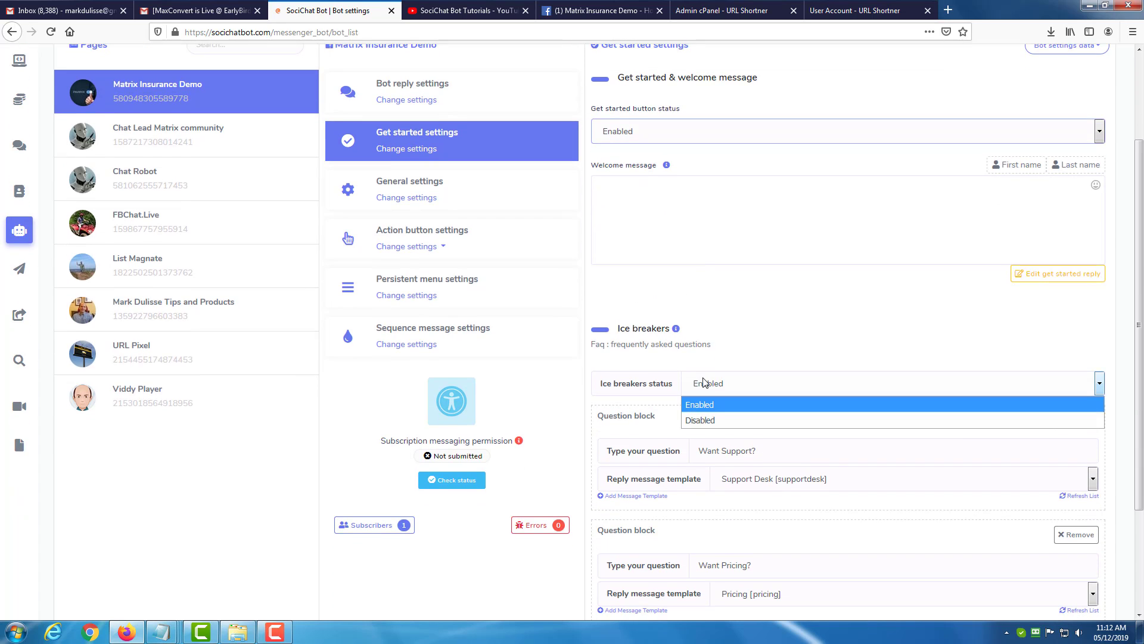
{"action": "left_click", "coordinate": [705, 420]}
Write the welcome message "Hey, {{user_first_name}}, click on the Get Started Button Below to start my bot." and save the settings.
{"action": "left_click", "coordinate": [668, 211]}
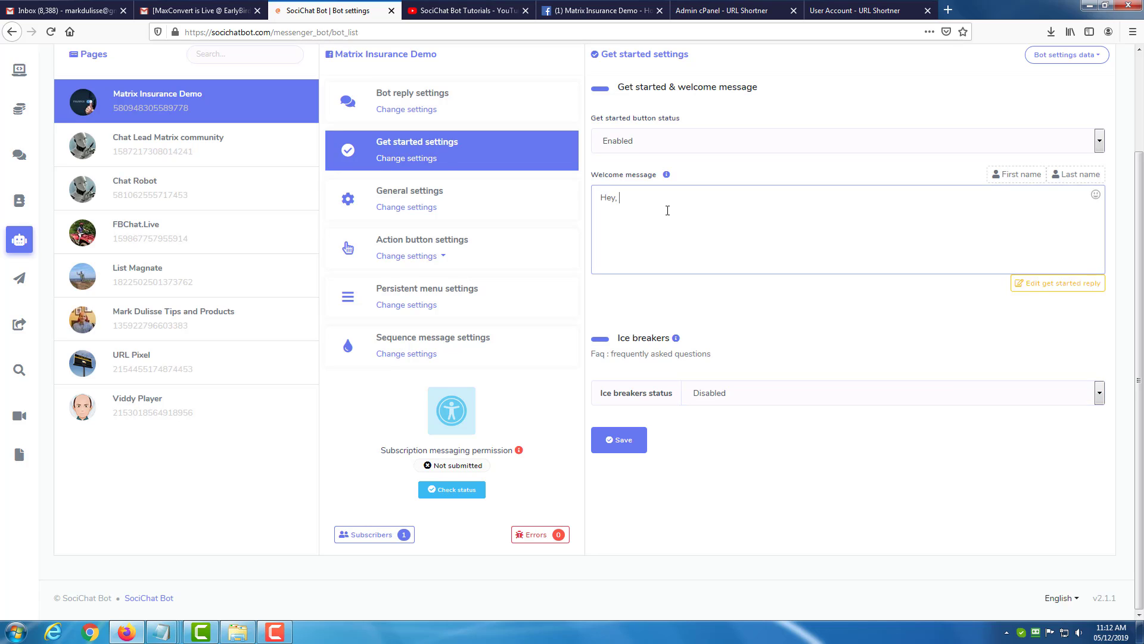
{"action": "type", "text": "Hey,"}
{"action": "left_click", "coordinate": [1016, 174]}
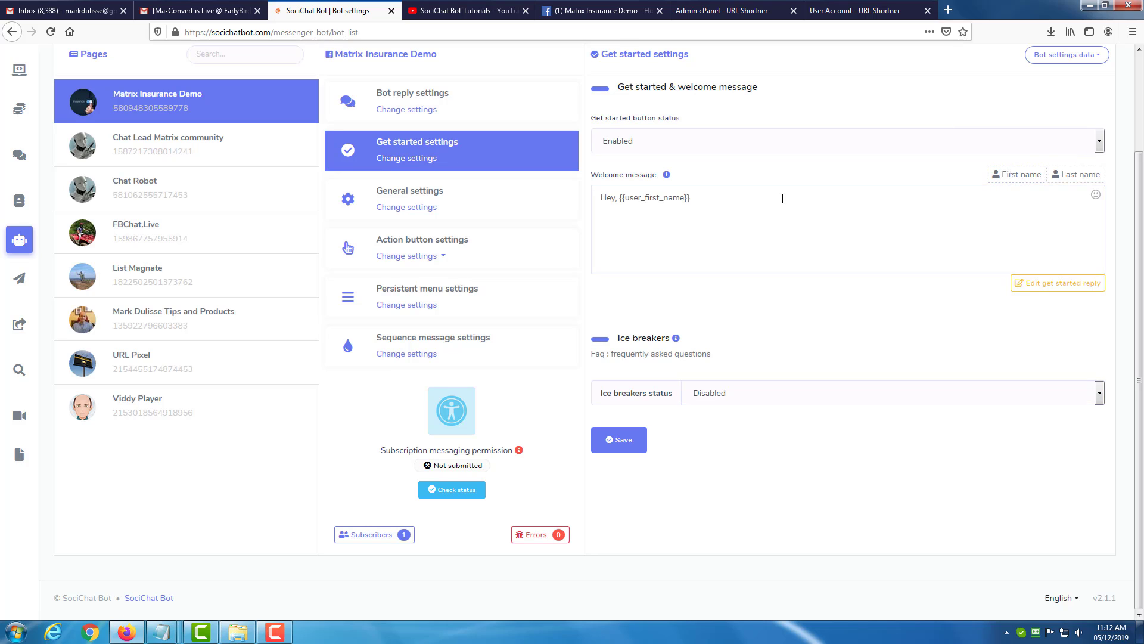
{"action": "left_click", "coordinate": [782, 196]}
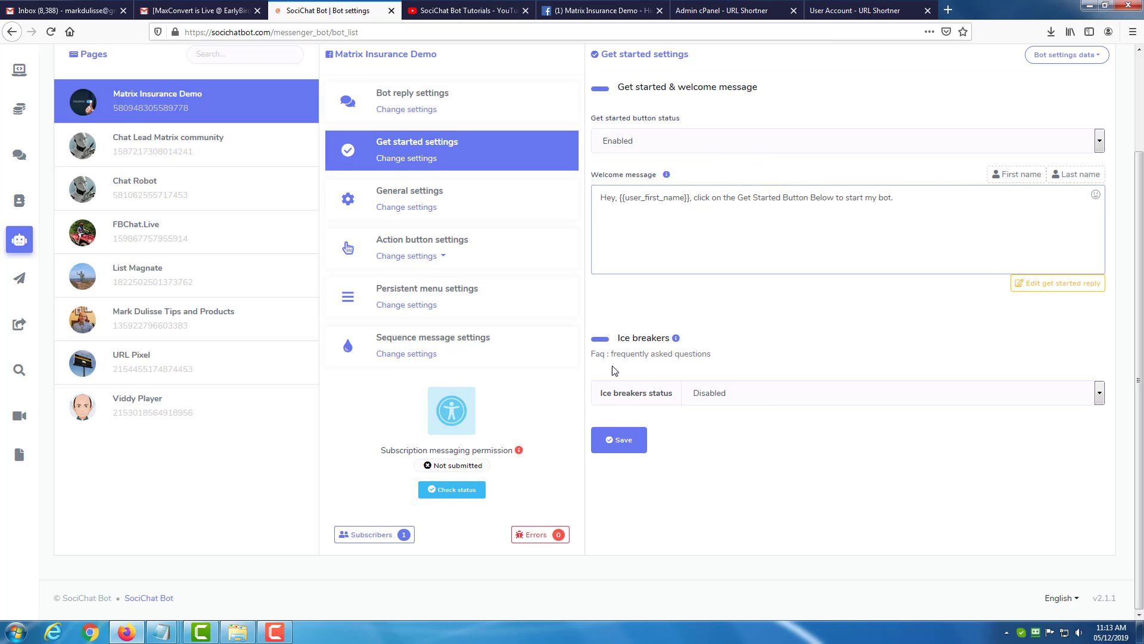
{"action": "left_click", "coordinate": [623, 441]}
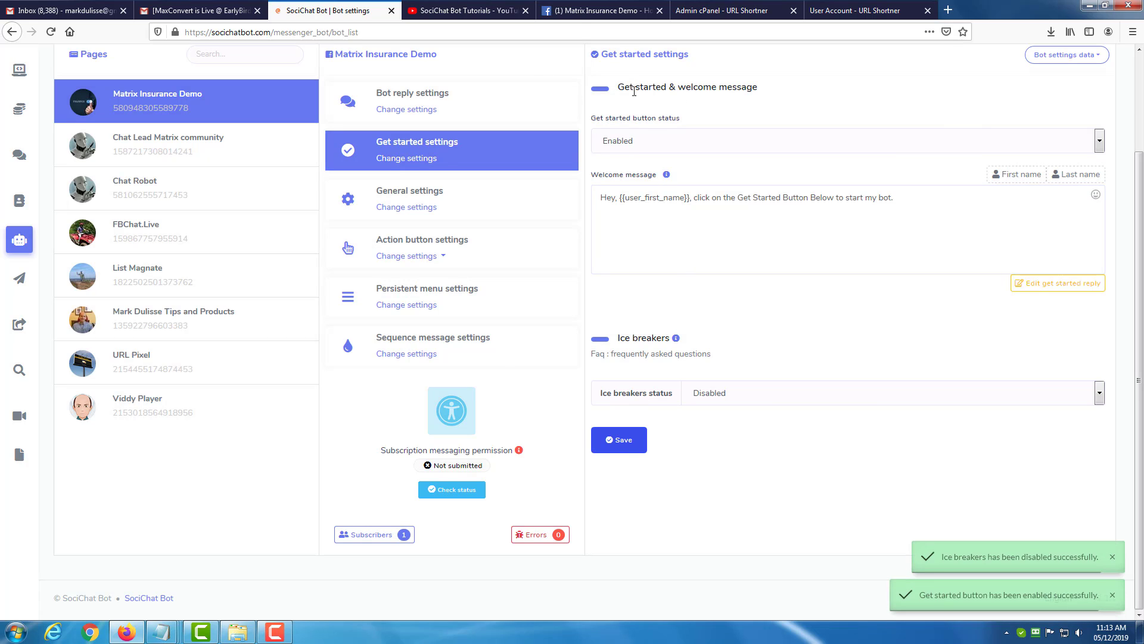
Switch to the Facebook page, close the old chat, reload, and test the Send Message button to check the welcome message.
{"action": "left_click", "coordinate": [602, 11]}
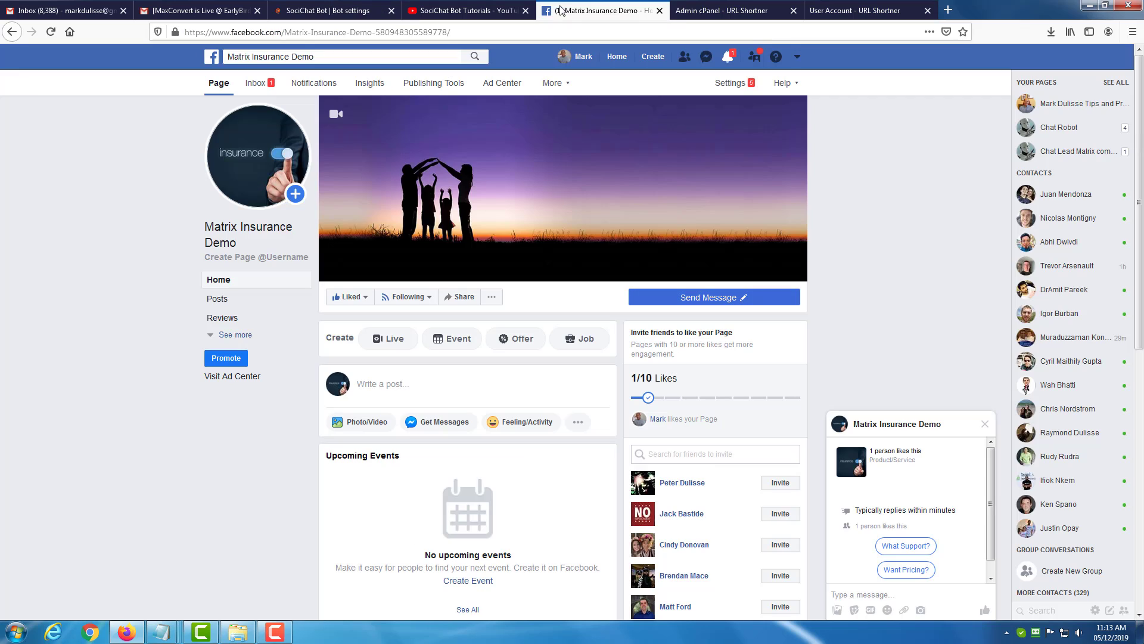
{"action": "left_click", "coordinate": [985, 424]}
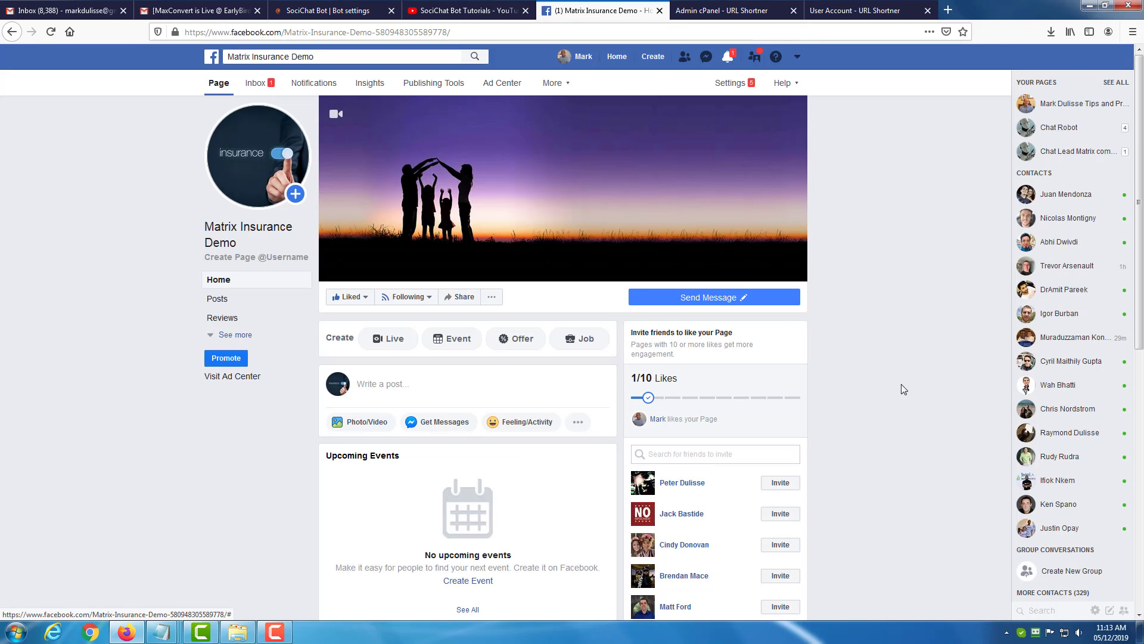
{"action": "left_click", "coordinate": [51, 31]}
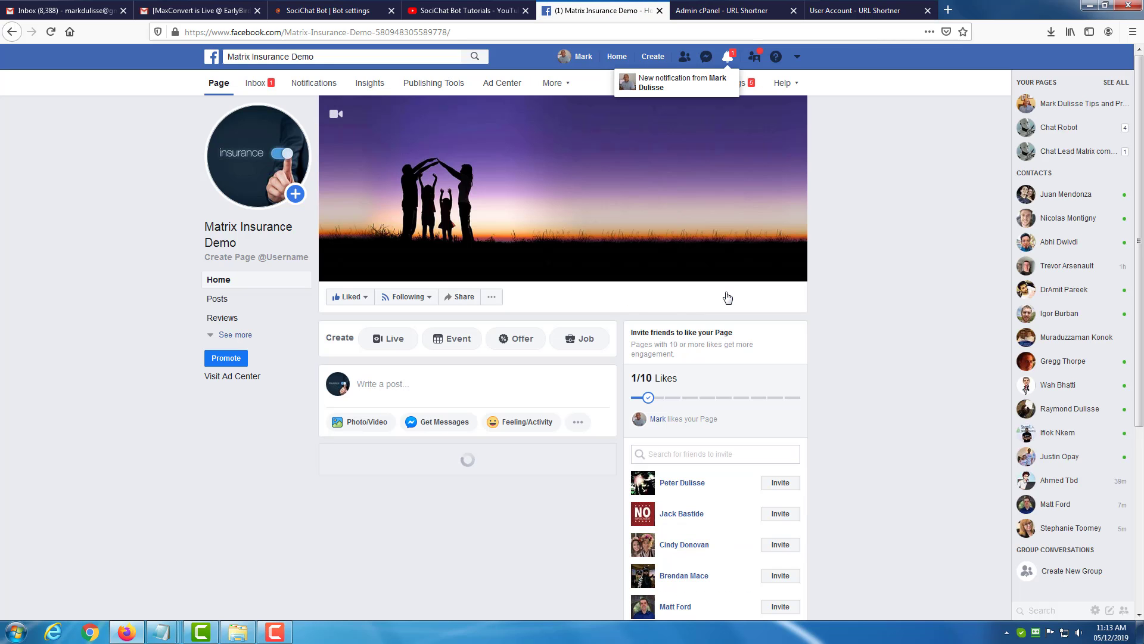
{"action": "left_click", "coordinate": [731, 294]}
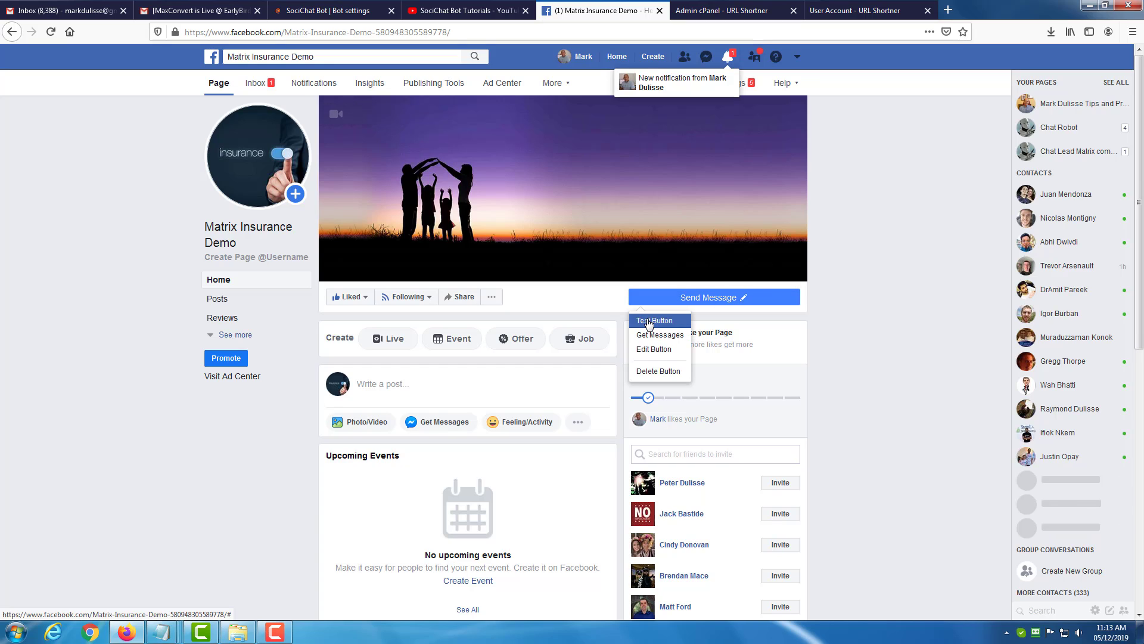
{"action": "left_click", "coordinate": [655, 321]}
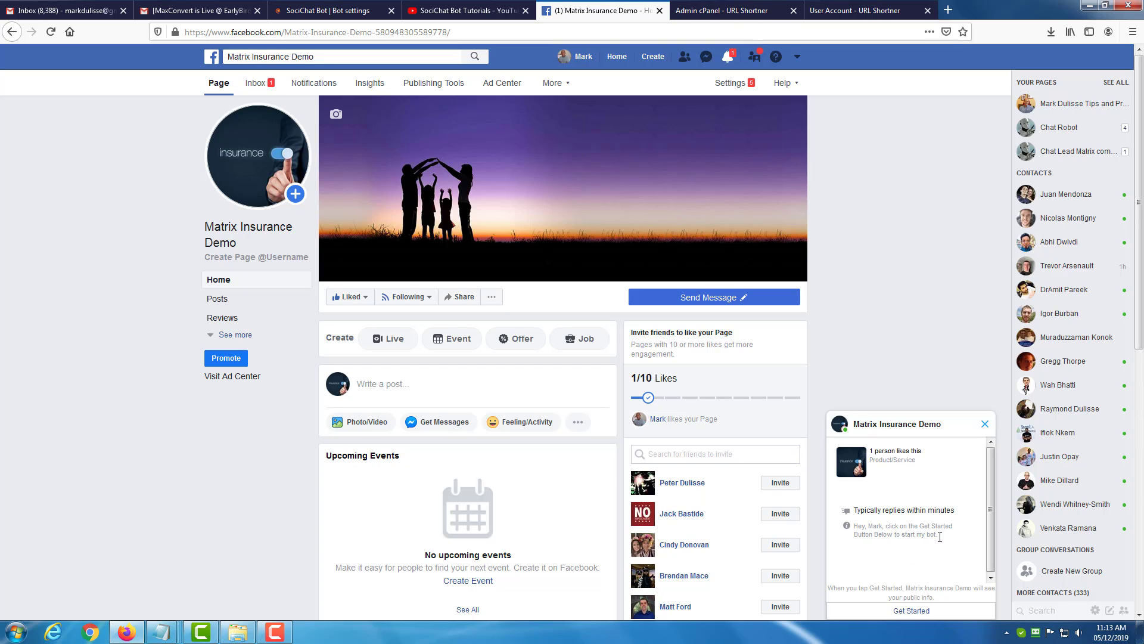
{"action": "left_click_drag", "start_coordinate": [887, 526], "coordinate": [935, 533]}
{"action": "left_click", "coordinate": [924, 536]}
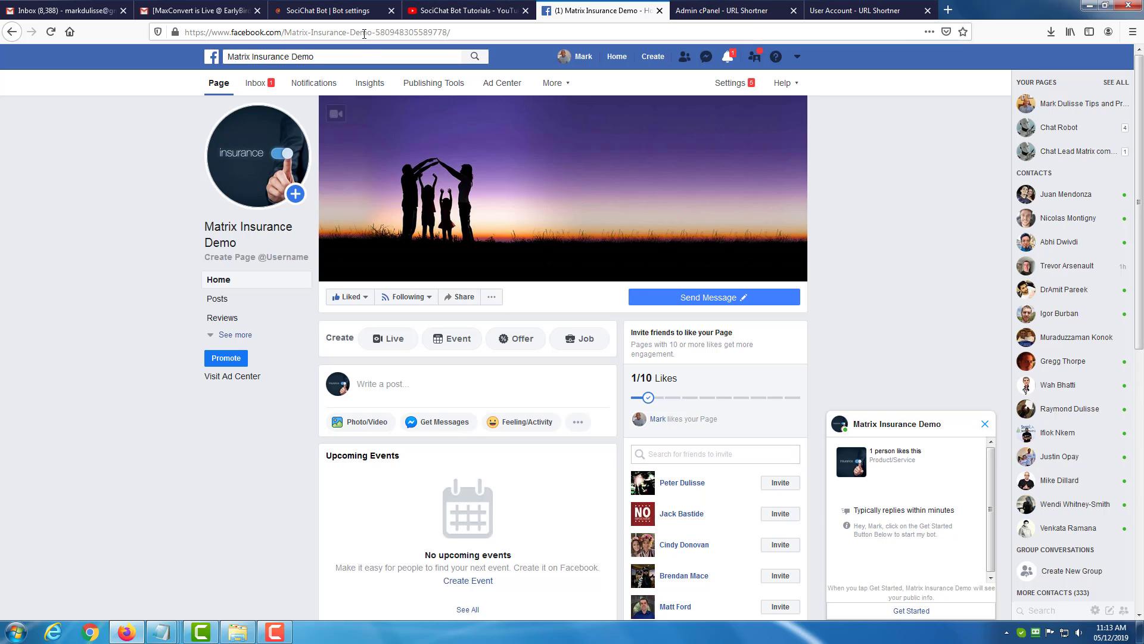
Return to the SociChat Bot settings, open the get started reply for editing, and list the action button templates.
{"action": "left_click", "coordinate": [337, 10]}
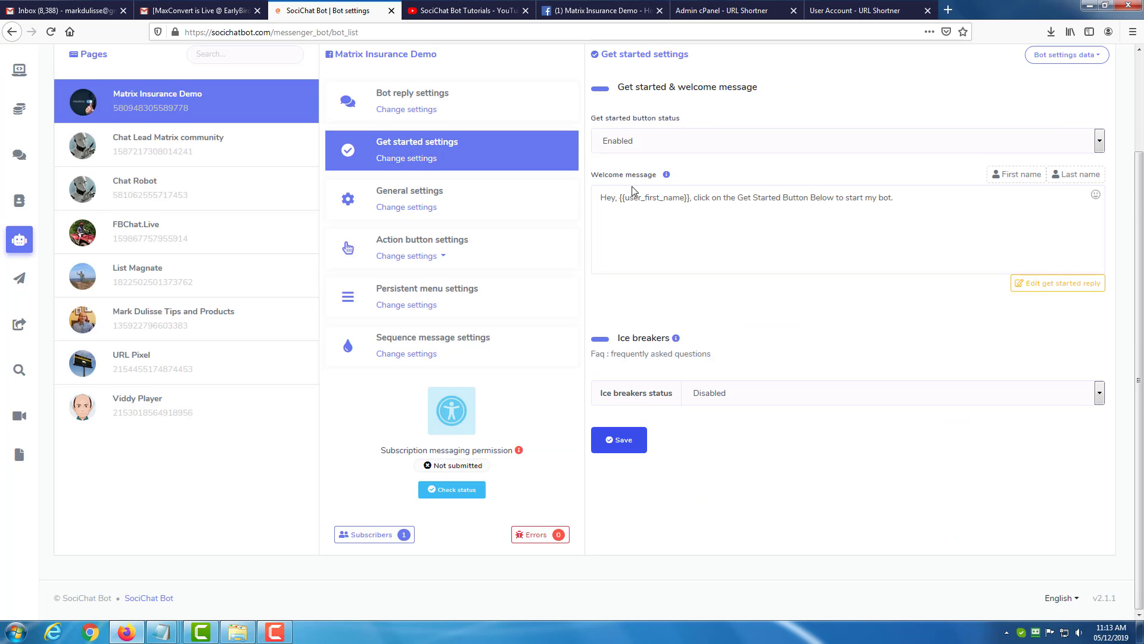
{"action": "scroll", "coordinate": [633, 190], "scroll_direction": "up", "scroll_amount": 2}
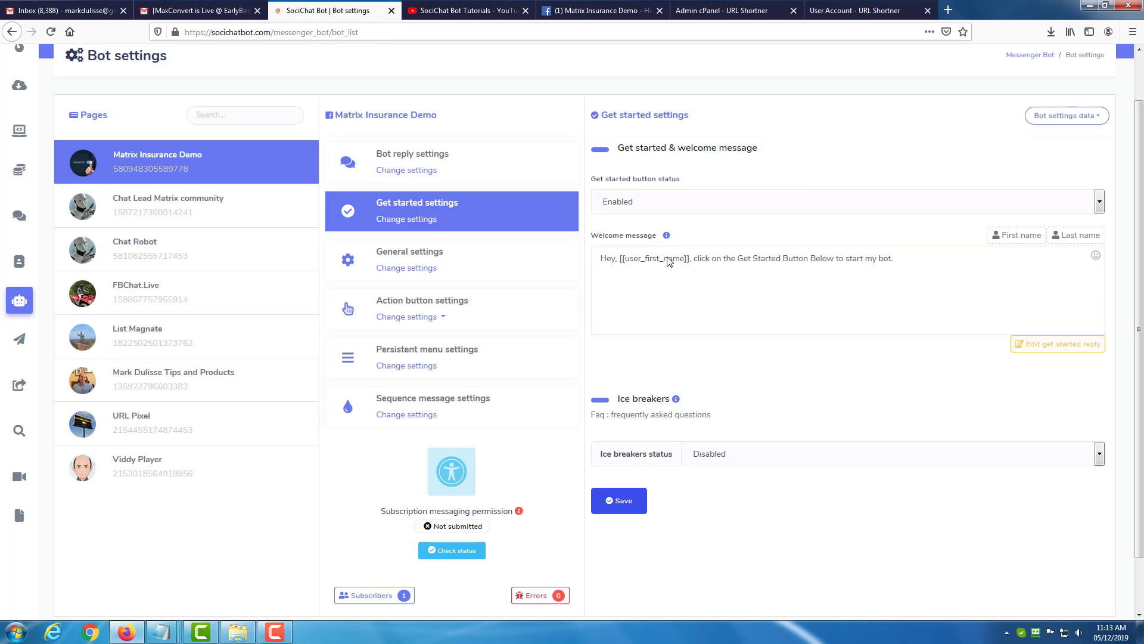
{"action": "left_click", "coordinate": [446, 319]}
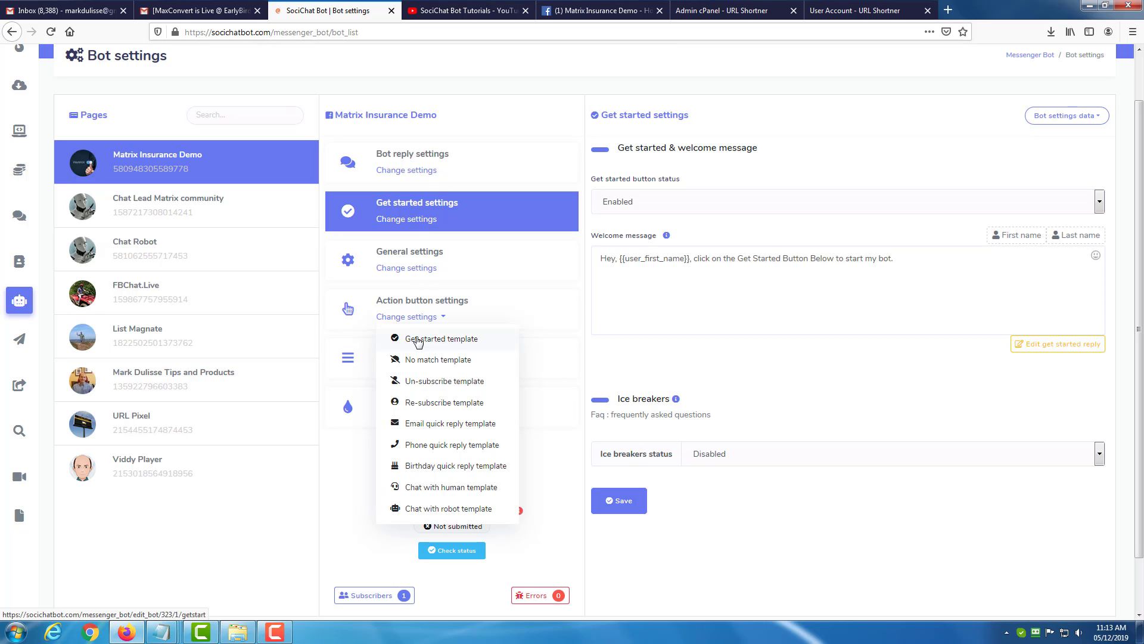
{"action": "left_click", "coordinate": [946, 377]}
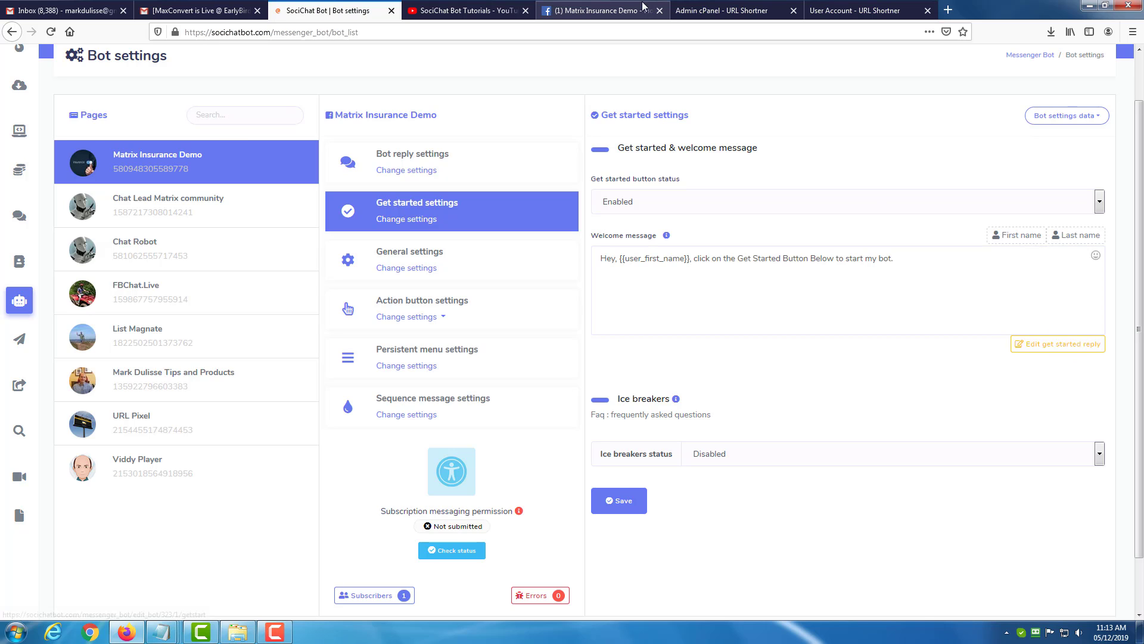
{"action": "left_click", "coordinate": [602, 11]}
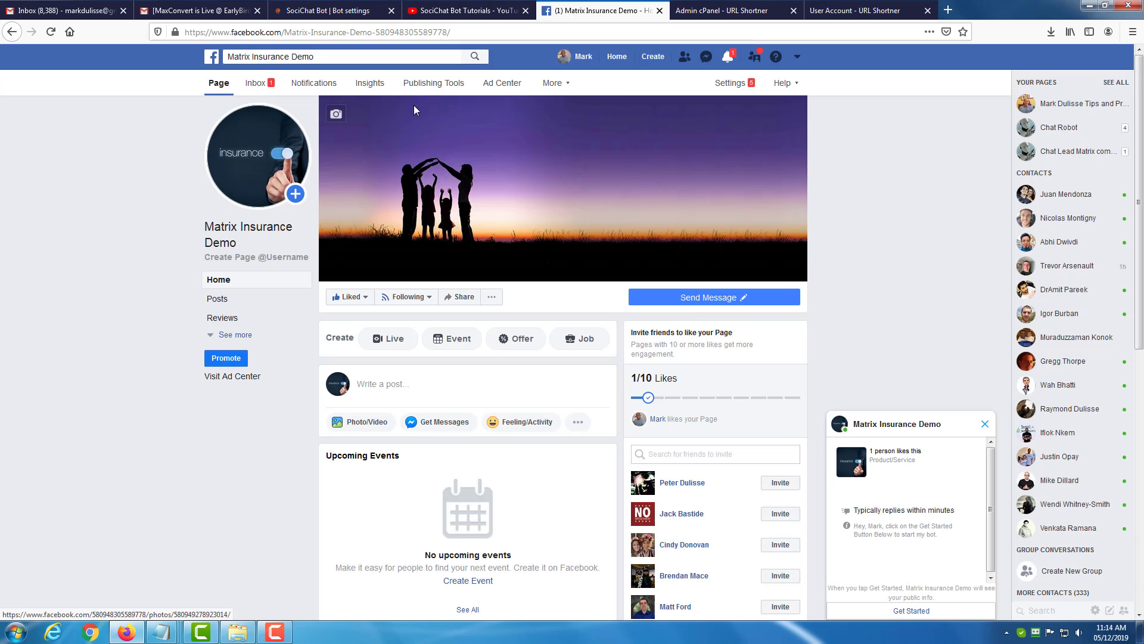
{"action": "left_click", "coordinate": [337, 12]}
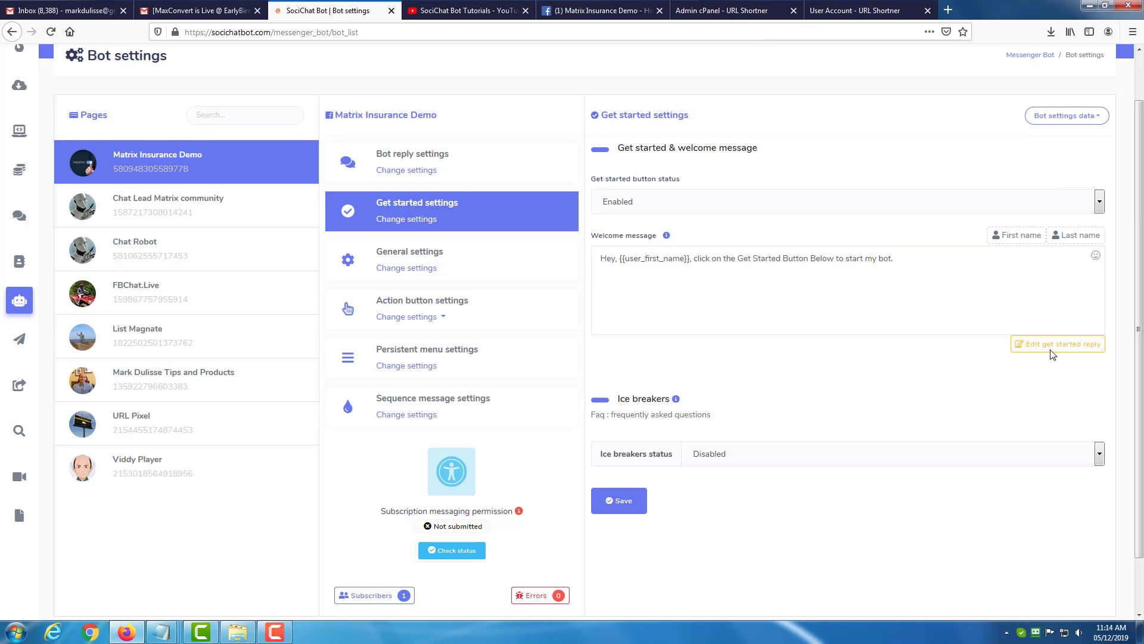
{"action": "left_click", "coordinate": [422, 320]}
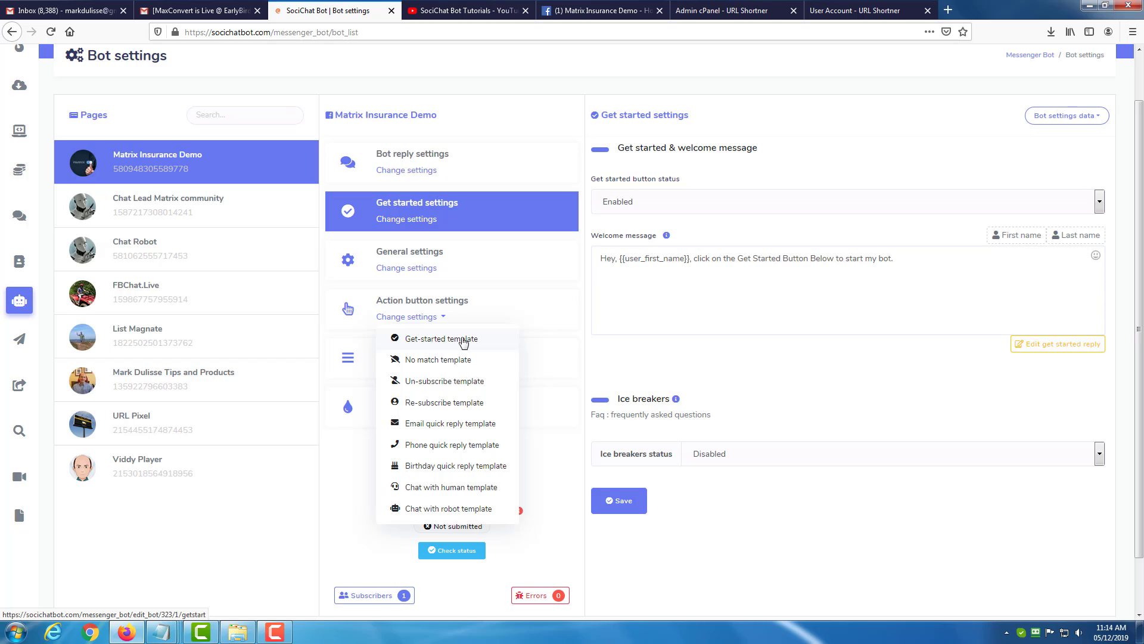
{"action": "left_click", "coordinate": [1044, 345]}
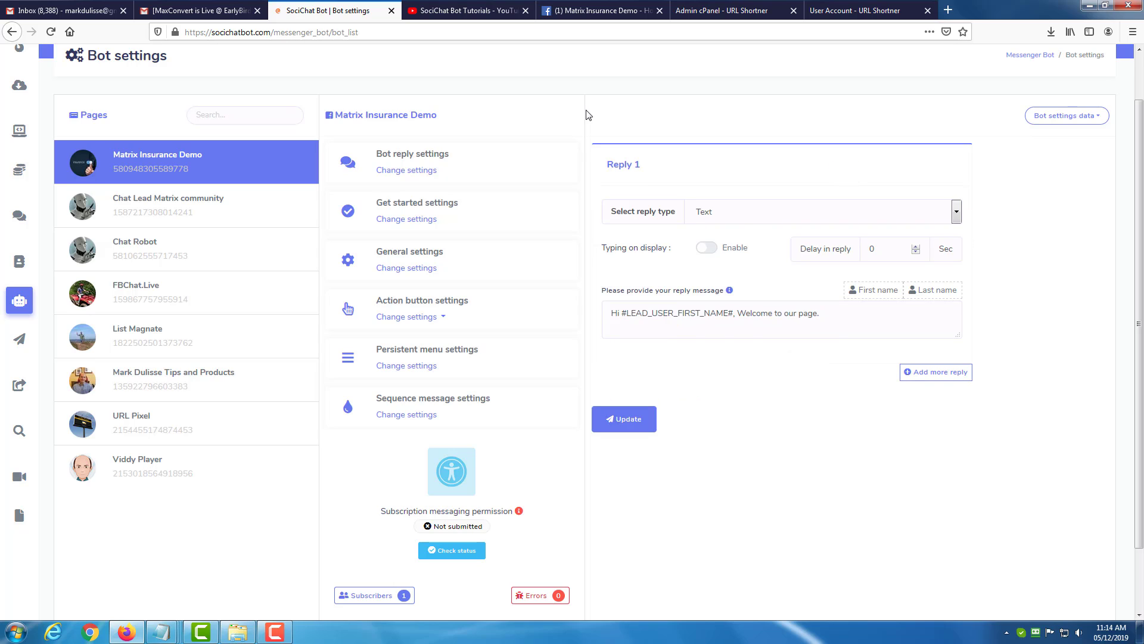
{"action": "left_click", "coordinate": [442, 318]}
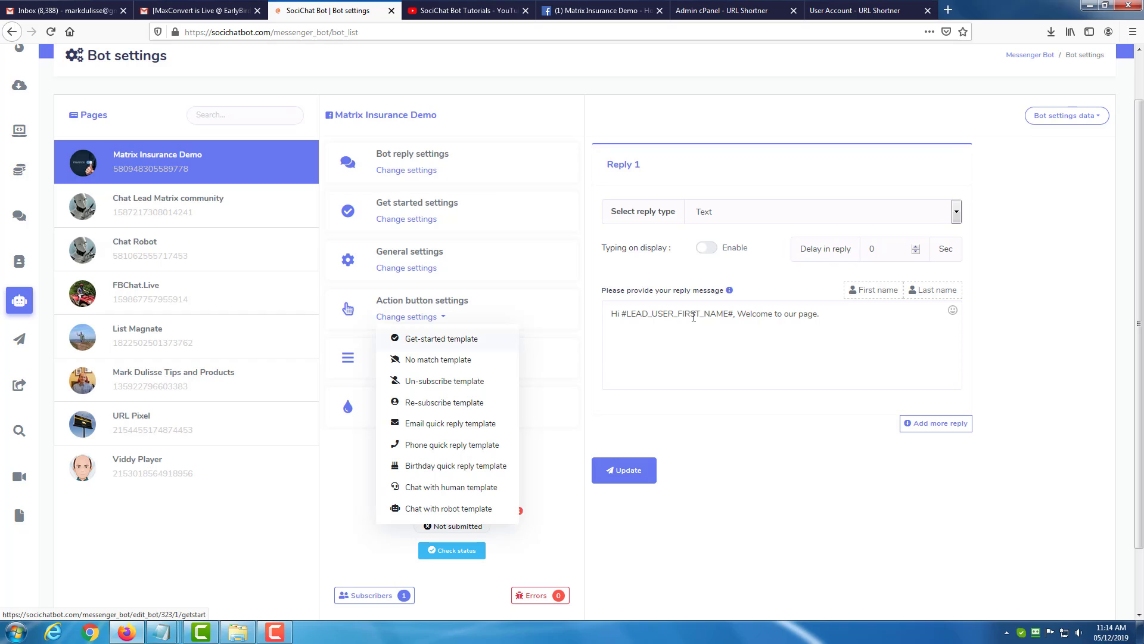
{"action": "scroll", "coordinate": [690, 156], "scroll_direction": "up", "scroll_amount": 2}
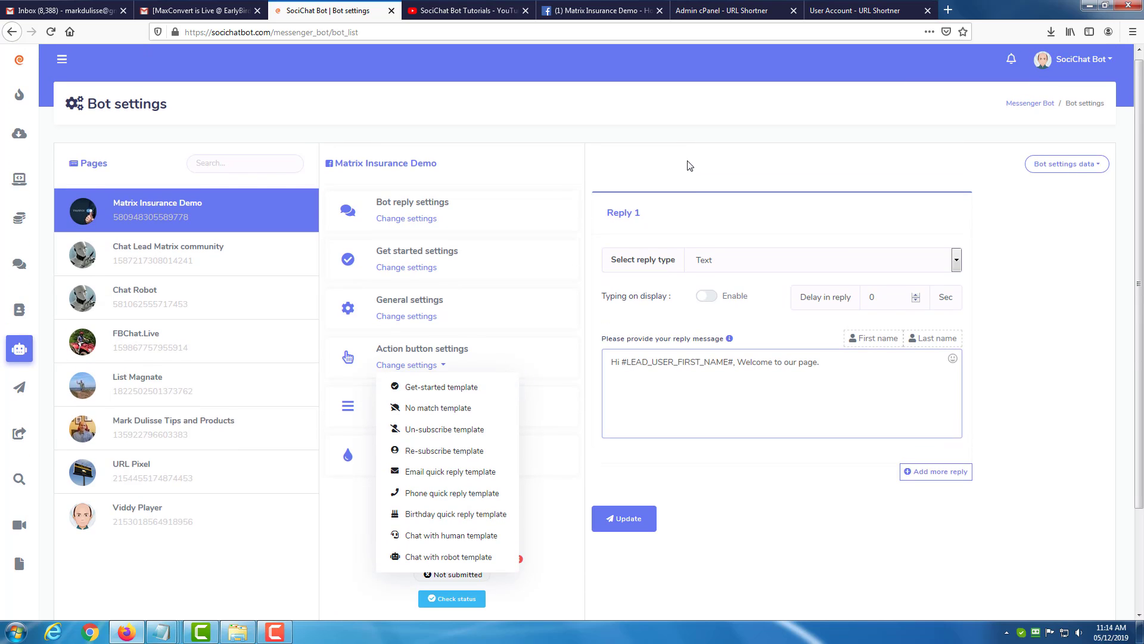
Enable the typing display with a 2-second delay for the first get started reply, and add a second reply.
{"action": "left_click", "coordinate": [710, 268]}
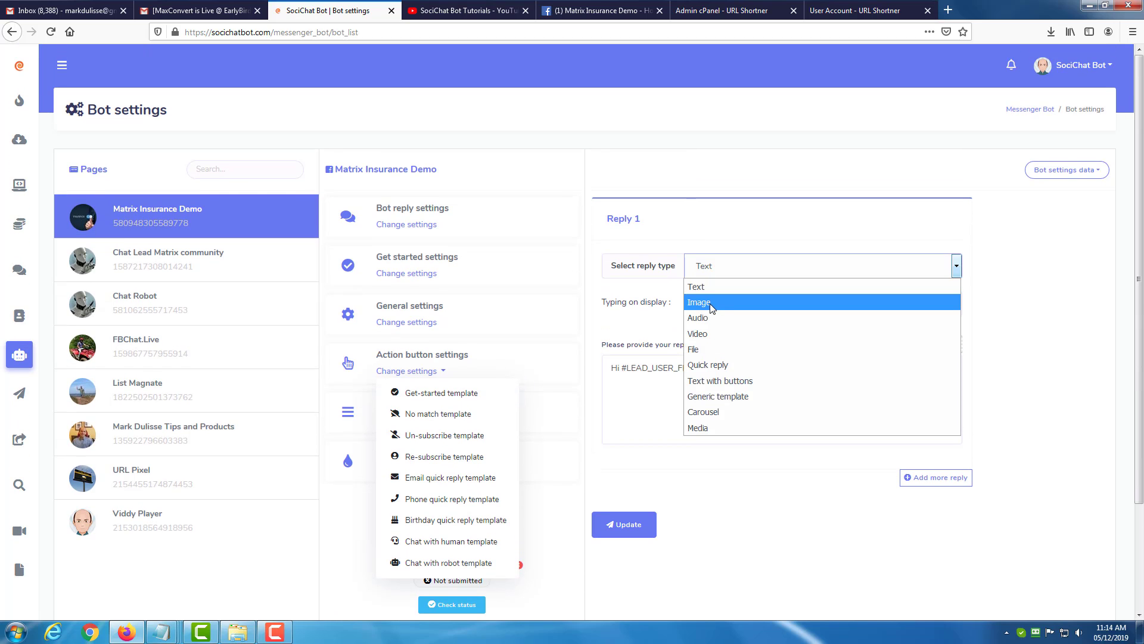
{"action": "left_click", "coordinate": [852, 483]}
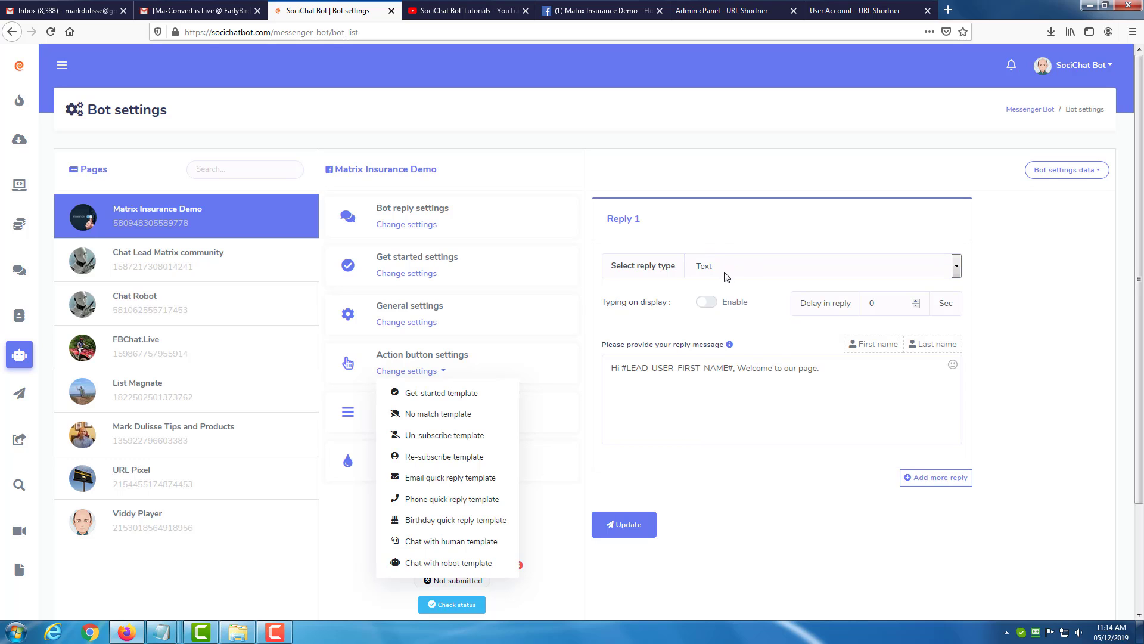
{"action": "left_click", "coordinate": [715, 305]}
{"action": "left_click_drag", "start_coordinate": [893, 305], "coordinate": [827, 304]}
{"action": "left_click", "coordinate": [787, 388]}
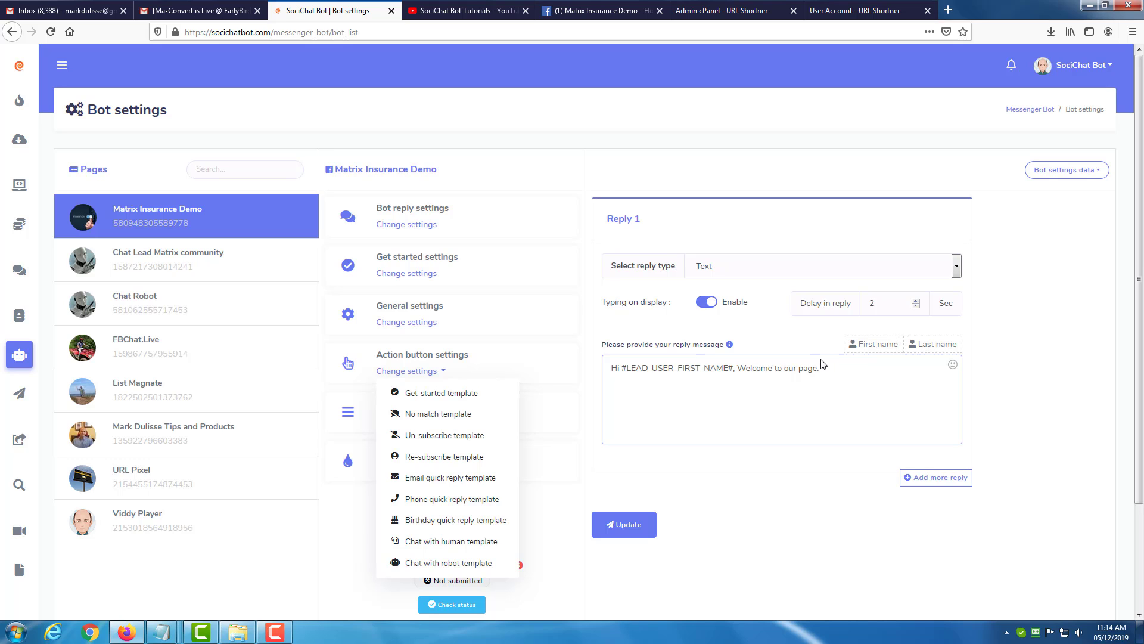
{"action": "left_click", "coordinate": [929, 479]}
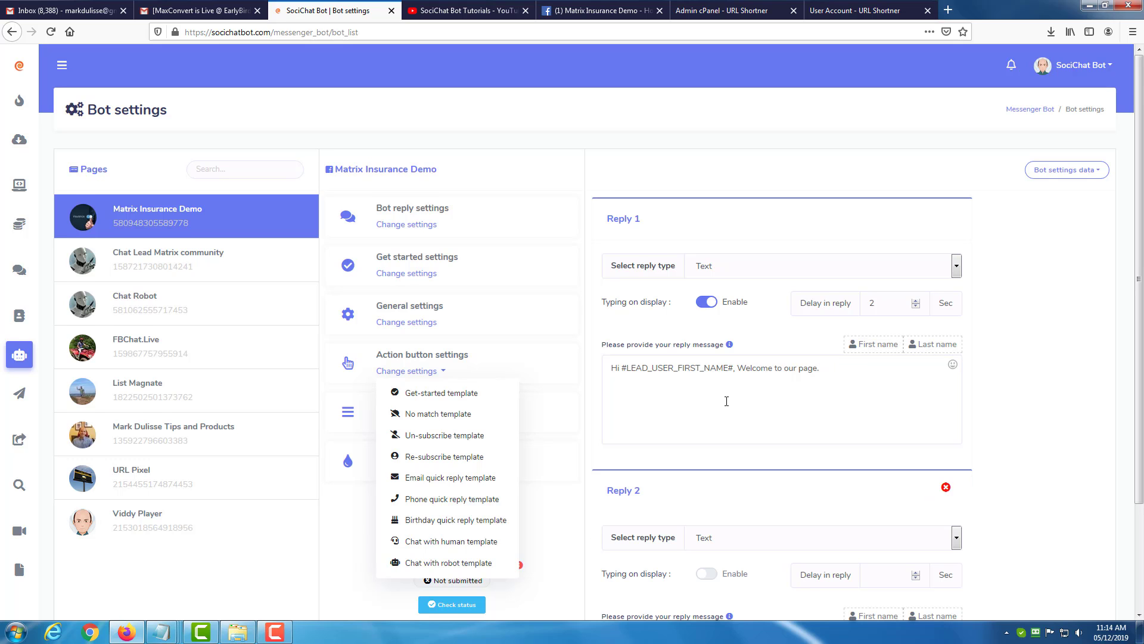
Keep Text as the second reply's type and enable its typing display with a 2-second delay.
{"action": "scroll", "coordinate": [720, 412], "scroll_direction": "down", "scroll_amount": 2}
{"action": "scroll", "coordinate": [720, 413], "scroll_direction": "down", "scroll_amount": 4}
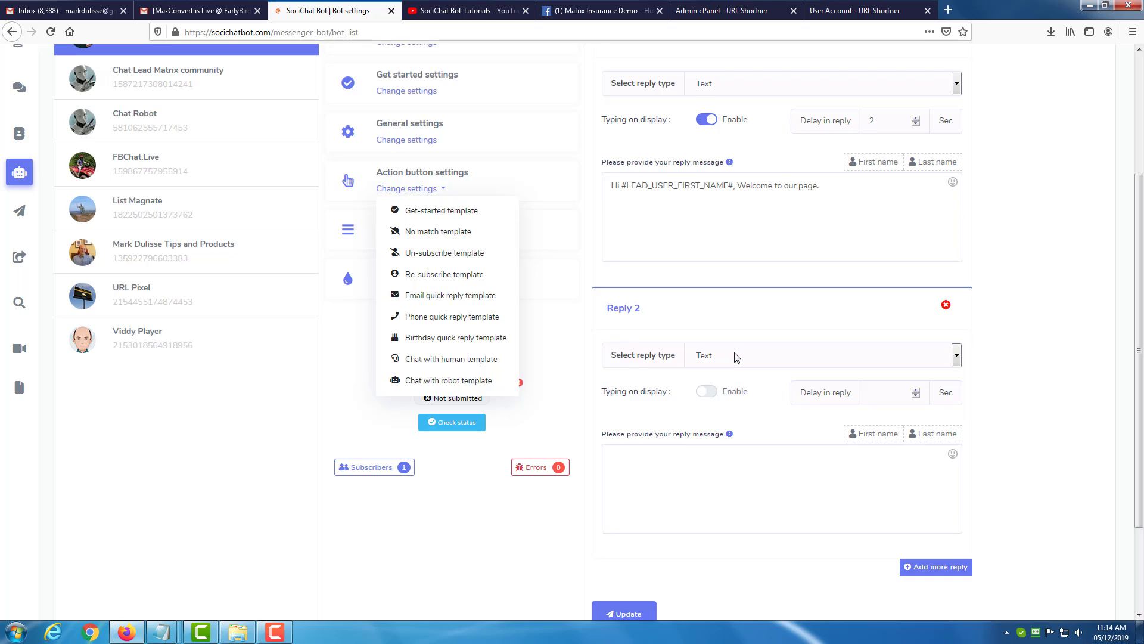
{"action": "left_click", "coordinate": [737, 357]}
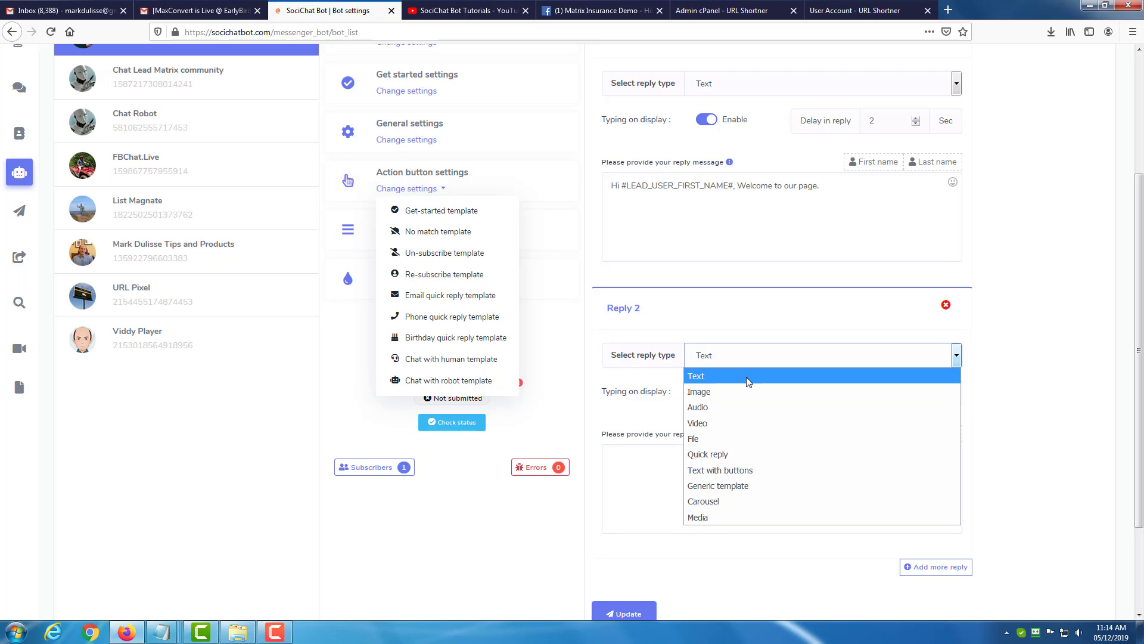
{"action": "left_click", "coordinate": [725, 371]}
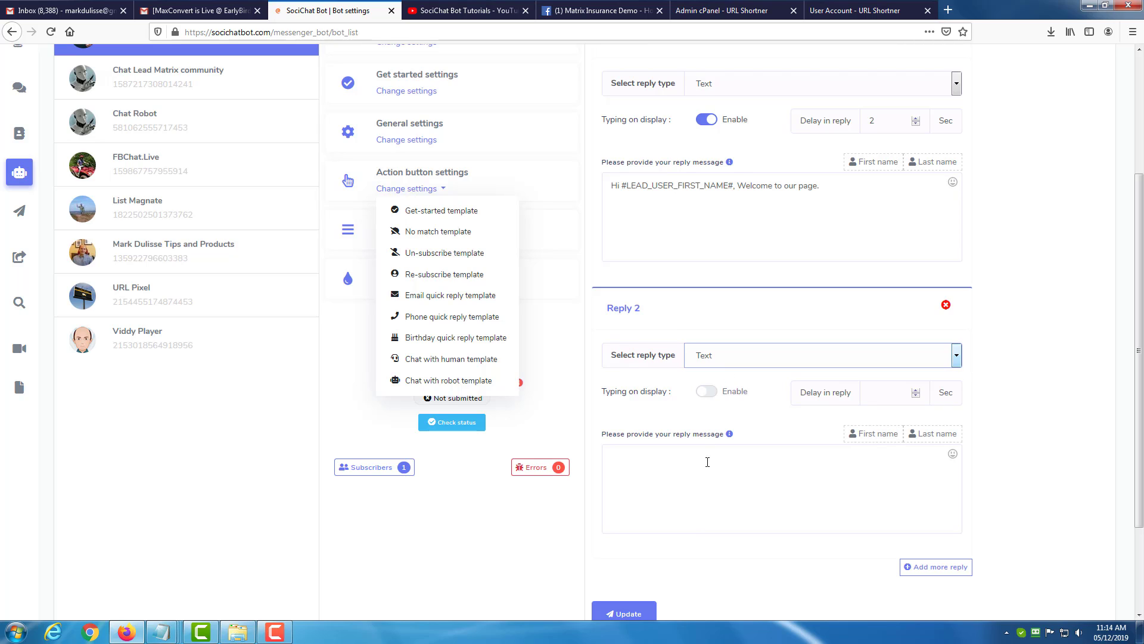
{"action": "left_click", "coordinate": [714, 392]}
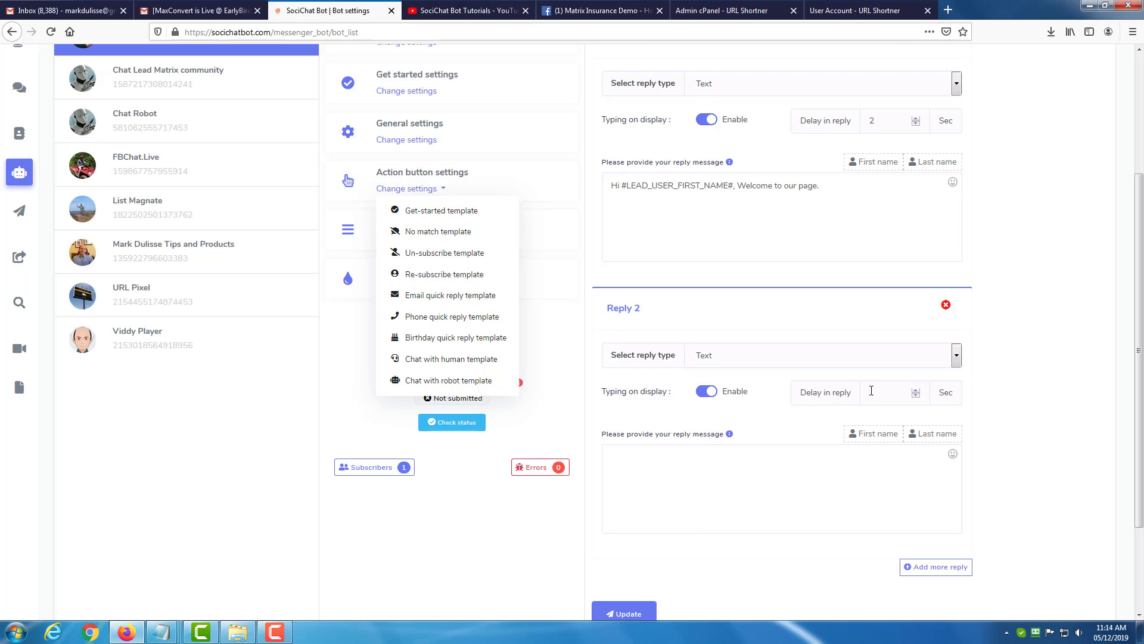
{"action": "left_click", "coordinate": [872, 390]}
Write the second reply "We wil be in contact soon." followed by a smiley emoji, and save the get started replies.
{"action": "left_click", "coordinate": [756, 470]}
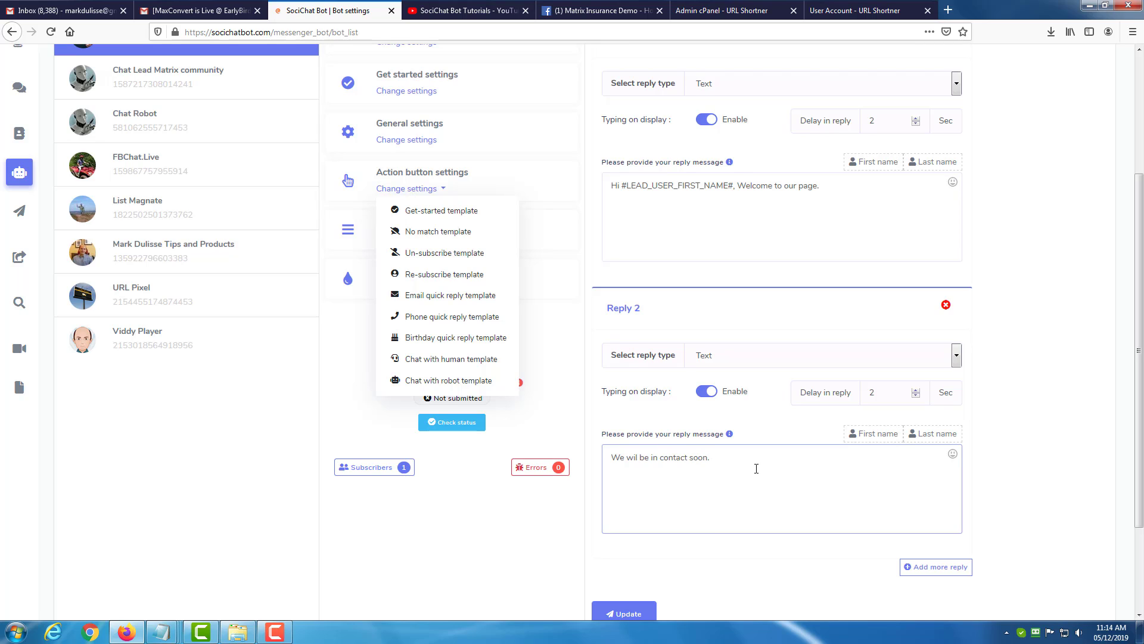
{"action": "left_click", "coordinate": [953, 455]}
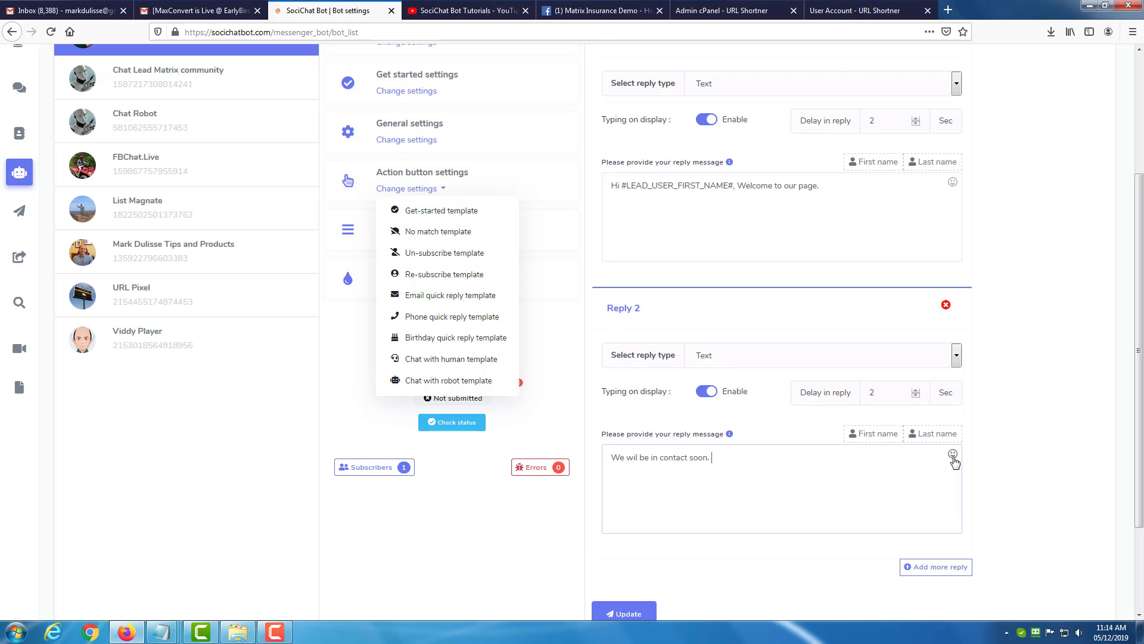
{"action": "left_click", "coordinate": [953, 455]}
{"action": "left_click", "coordinate": [795, 539]}
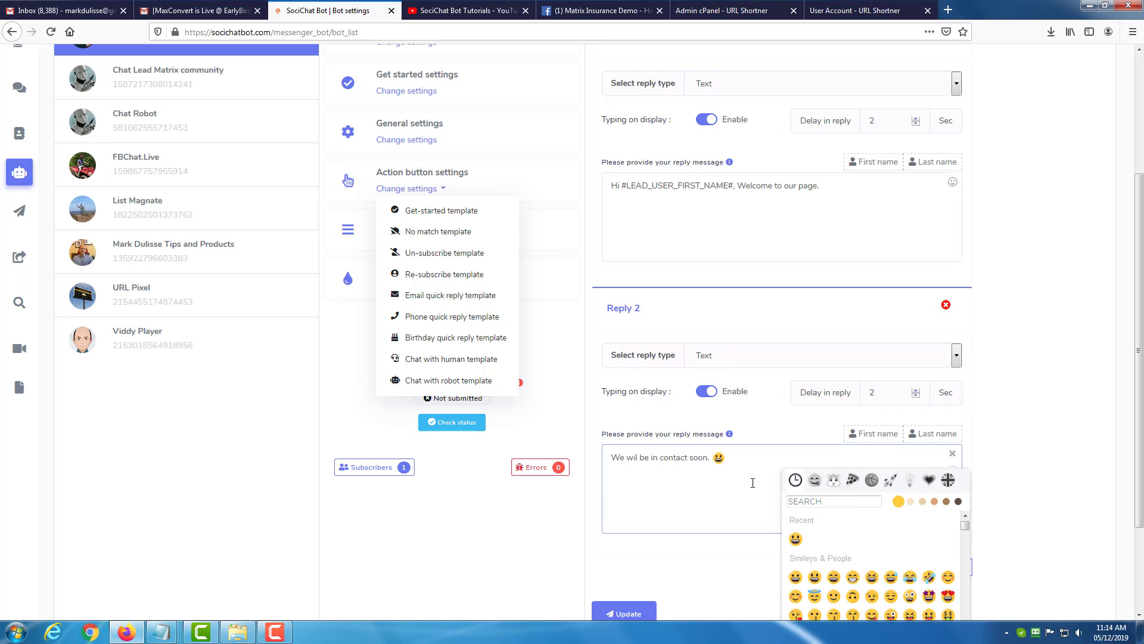
{"action": "scroll", "coordinate": [999, 403], "scroll_direction": "down", "scroll_amount": 3}
{"action": "left_click", "coordinate": [1037, 388]}
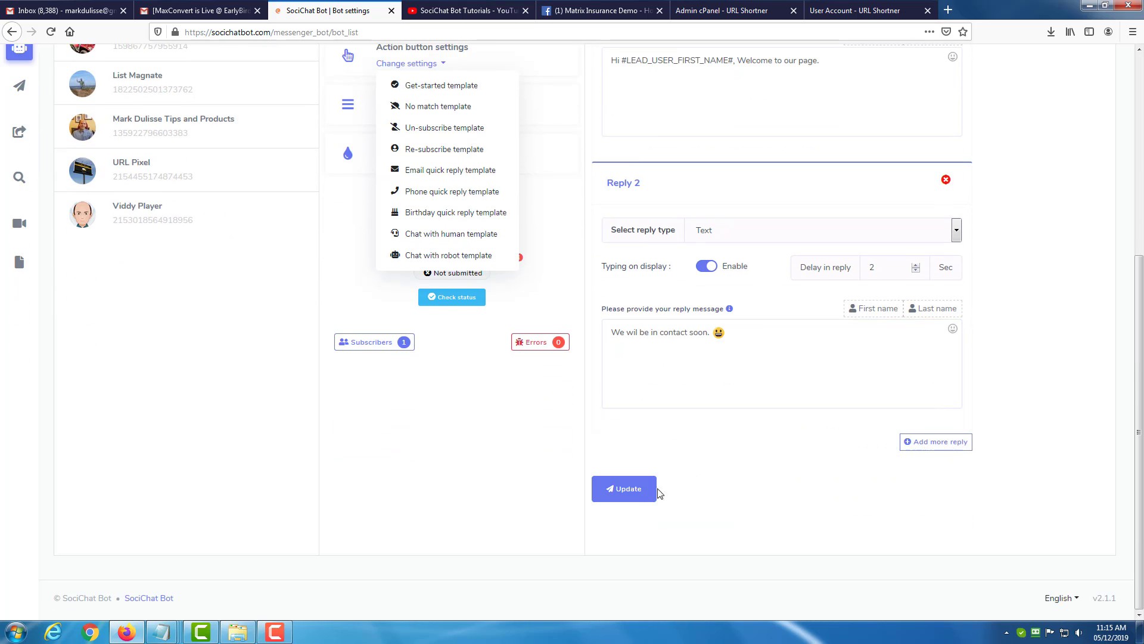
{"action": "left_click", "coordinate": [630, 495]}
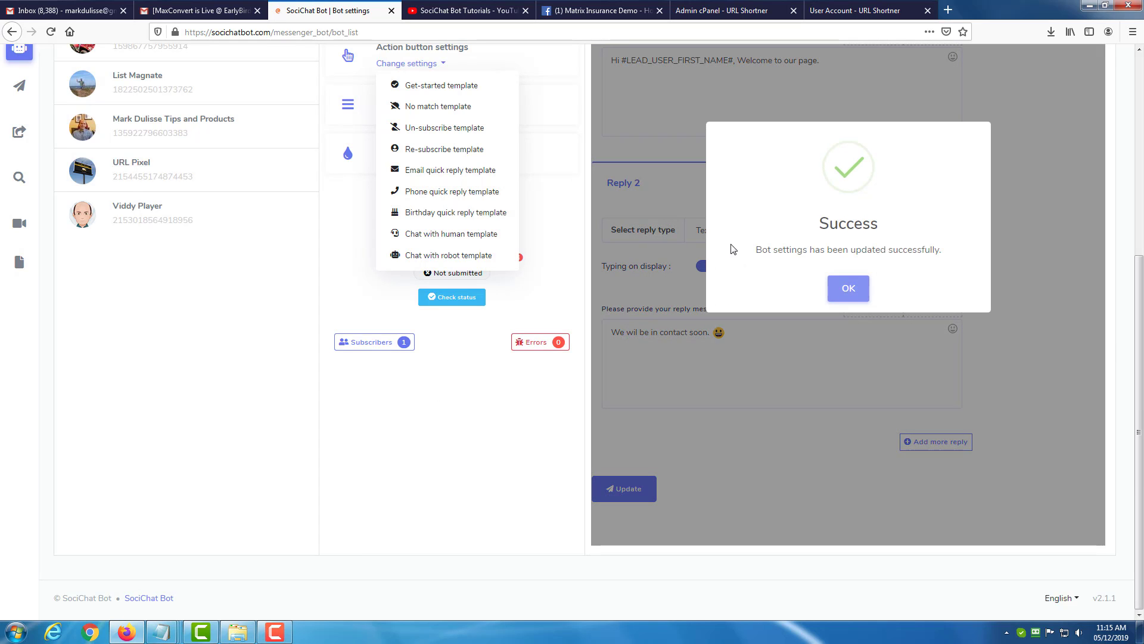
{"action": "left_click", "coordinate": [849, 288]}
Review both replies, test Get Started in the Facebook page chat, and return to the SociChat Bot settings.
{"action": "scroll", "coordinate": [303, 355], "scroll_direction": "up", "scroll_amount": 2}
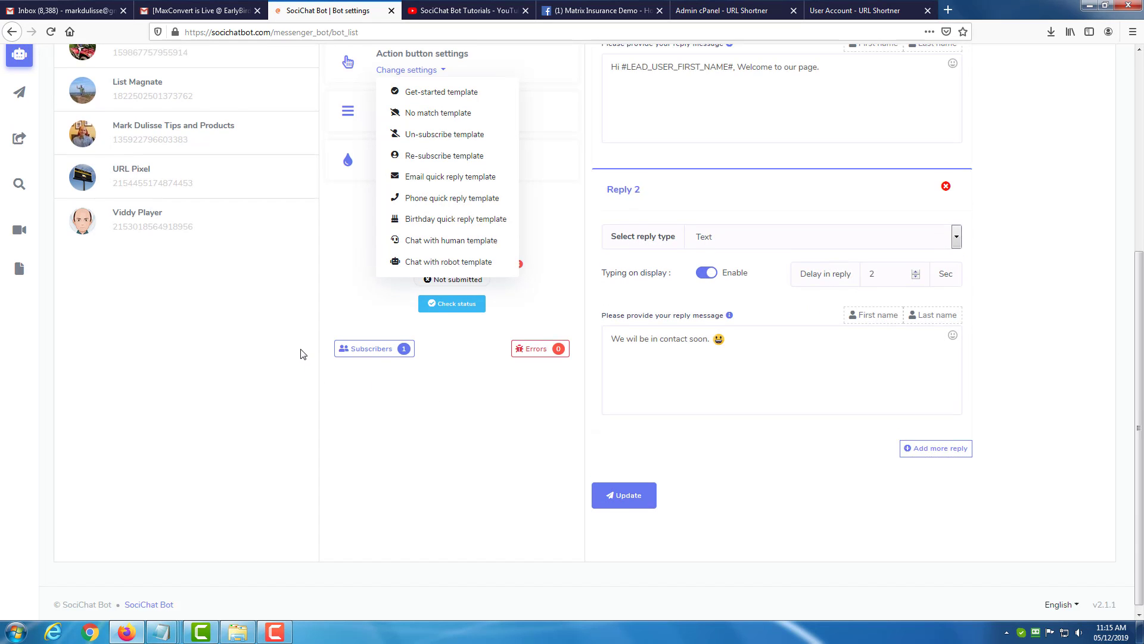
{"action": "scroll", "coordinate": [303, 355], "scroll_direction": "up", "scroll_amount": 2}
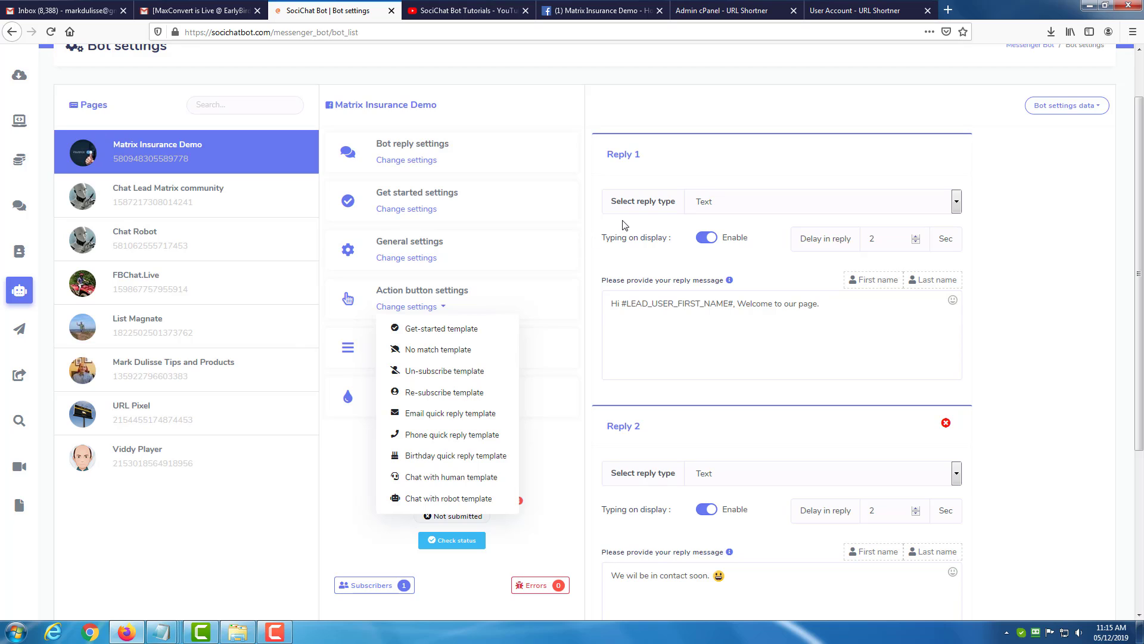
{"action": "scroll", "coordinate": [624, 225], "scroll_direction": "down", "scroll_amount": 2}
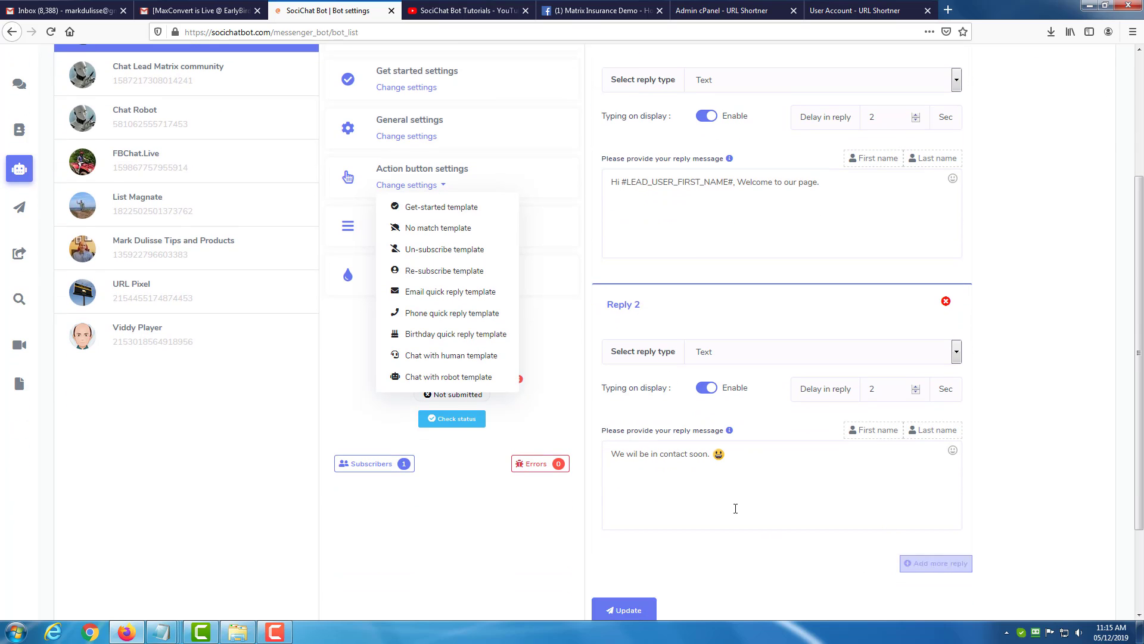
{"action": "scroll", "coordinate": [731, 477], "scroll_direction": "up", "scroll_amount": 3}
{"action": "scroll", "coordinate": [729, 389], "scroll_direction": "down", "scroll_amount": 5}
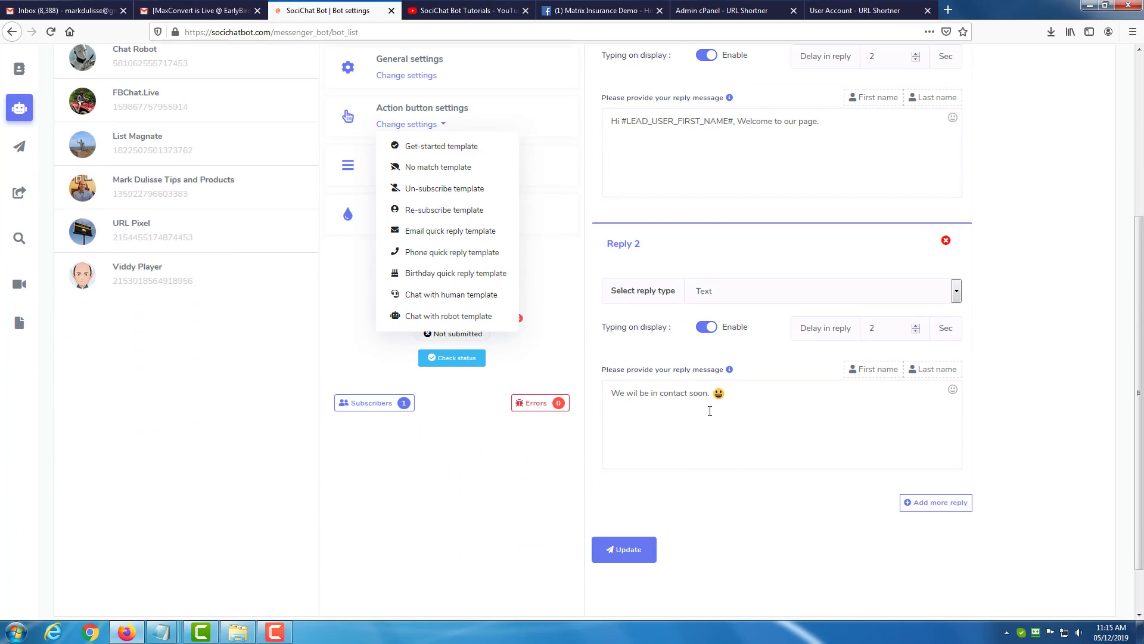
{"action": "left_click", "coordinate": [602, 10]}
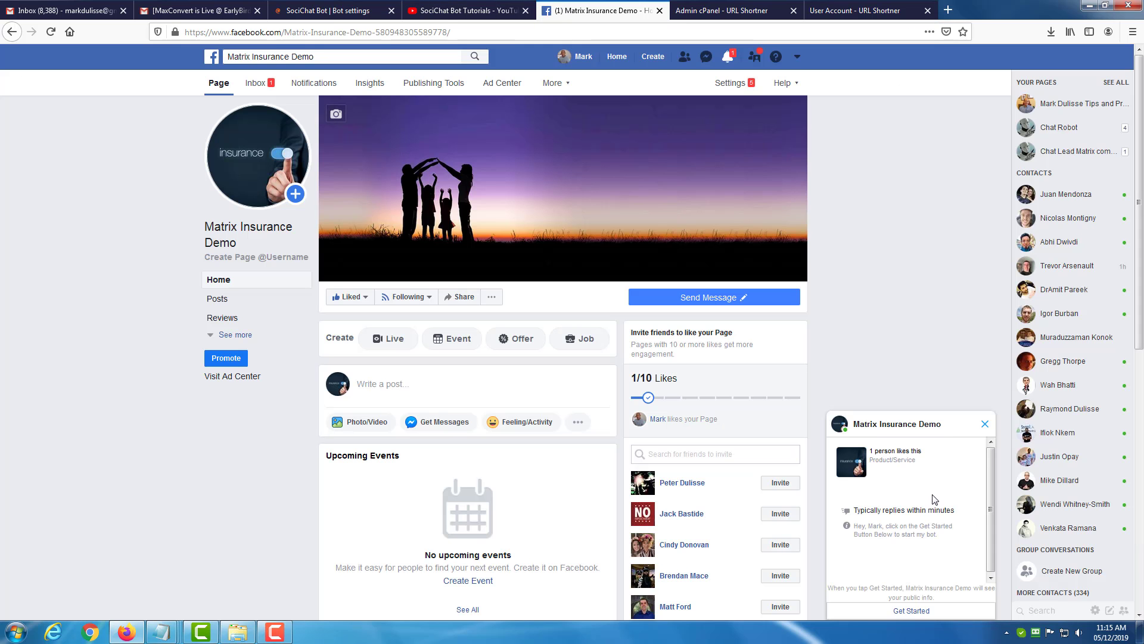
{"action": "left_click", "coordinate": [911, 610]}
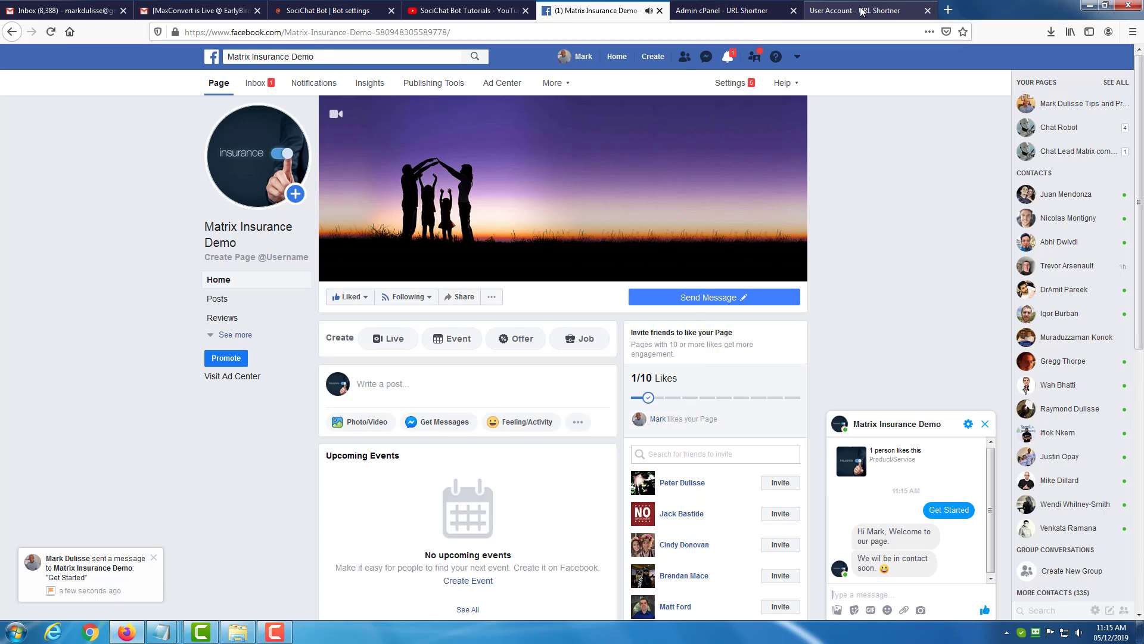
{"action": "left_click", "coordinate": [311, 11]}
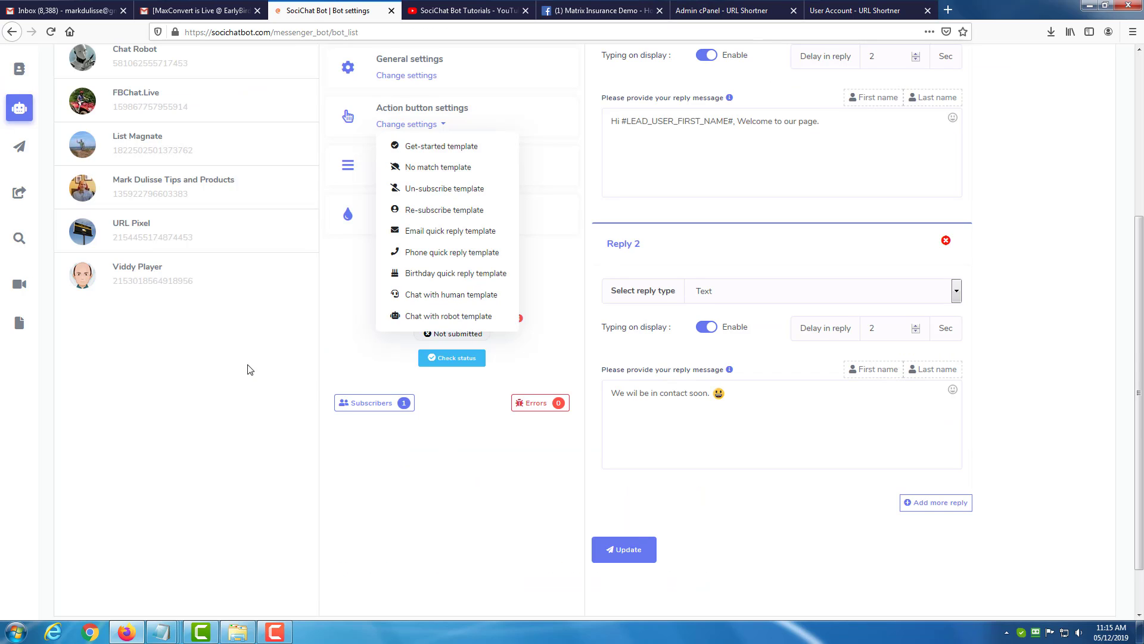
{"action": "scroll", "coordinate": [248, 370], "scroll_direction": "up", "scroll_amount": 4}
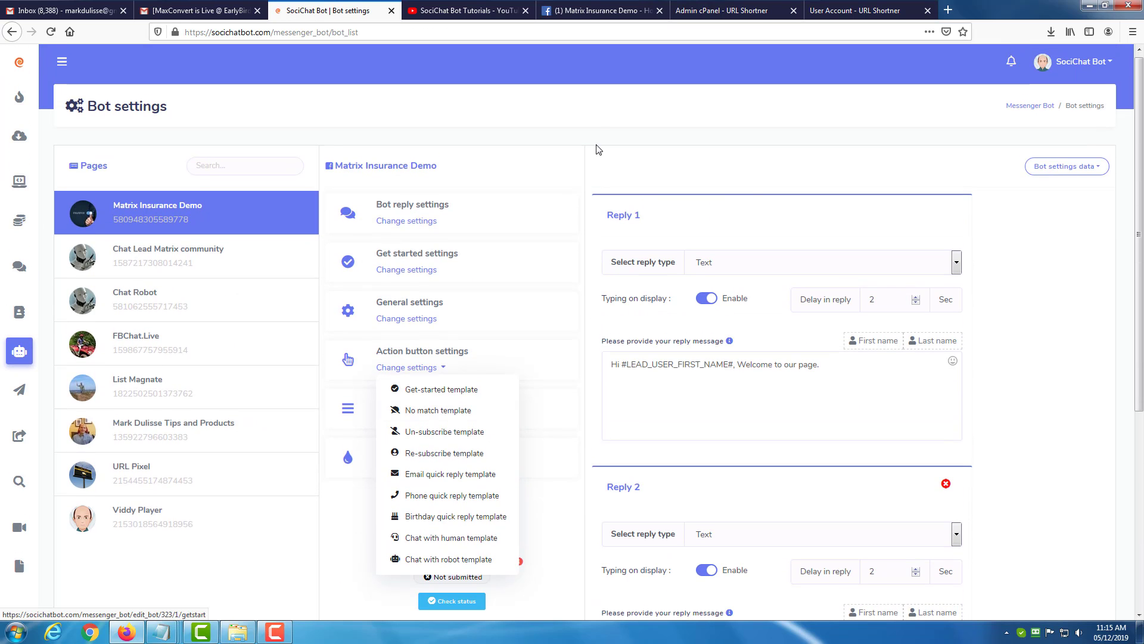